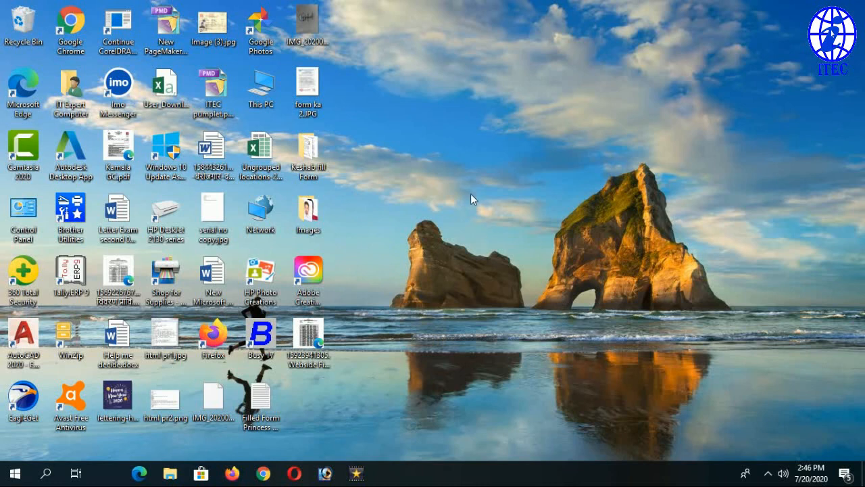
right_click(470, 193)
click(522, 231)
right_click(459, 194)
click(497, 231)
right_click(433, 105)
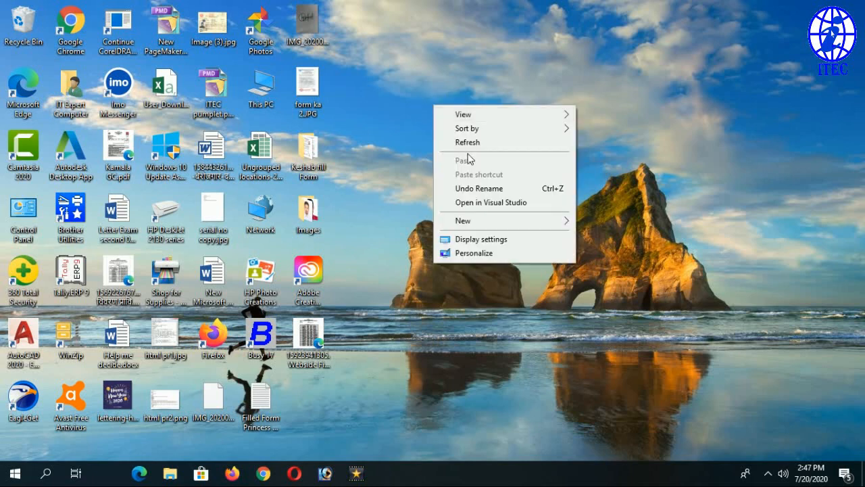
click(466, 143)
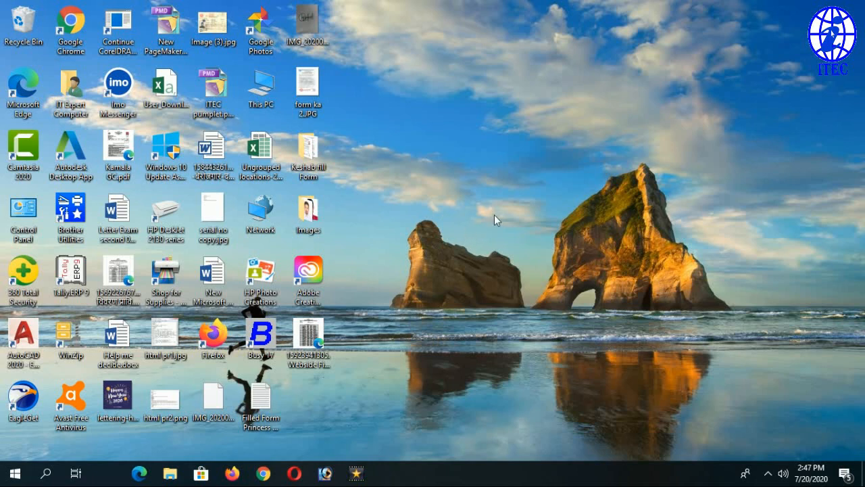
right_click(487, 116)
click(507, 154)
right_click(468, 134)
click(508, 170)
right_click(449, 128)
click(492, 164)
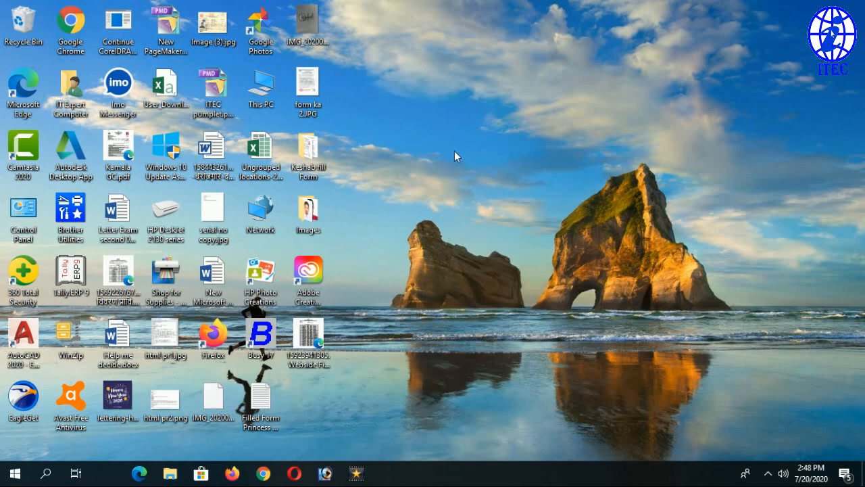
right_click(455, 151)
click(475, 189)
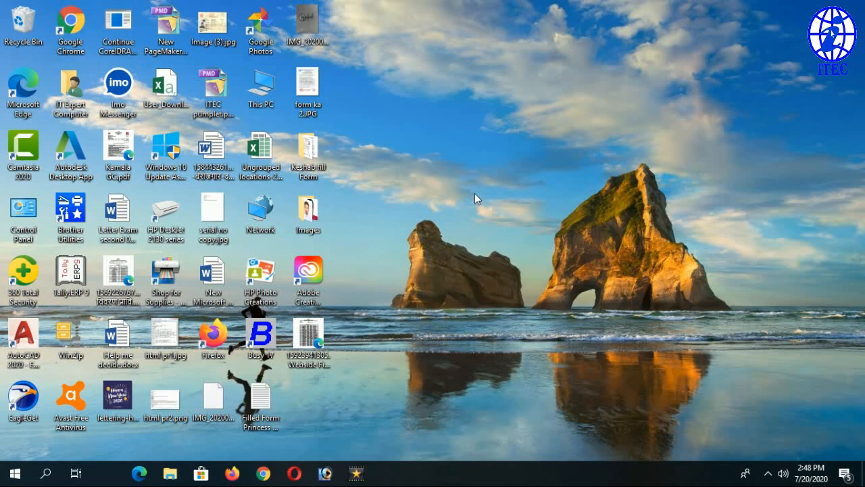
right_click(446, 172)
click(488, 211)
right_click(404, 95)
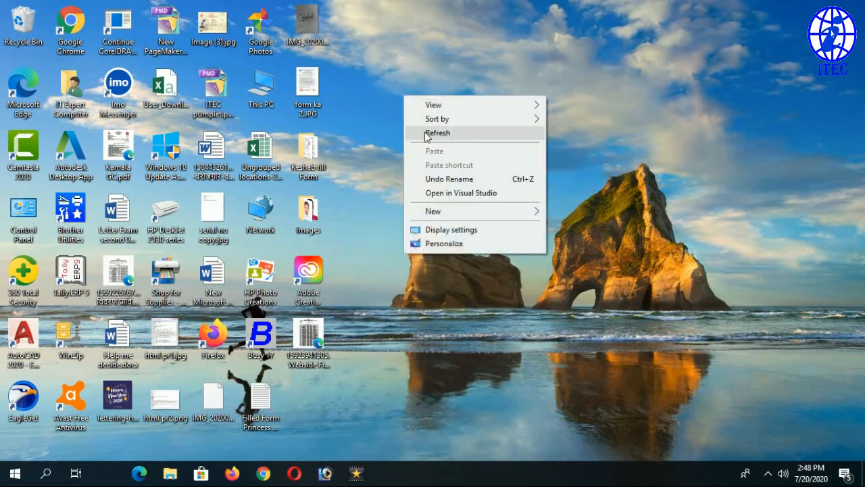
click(424, 132)
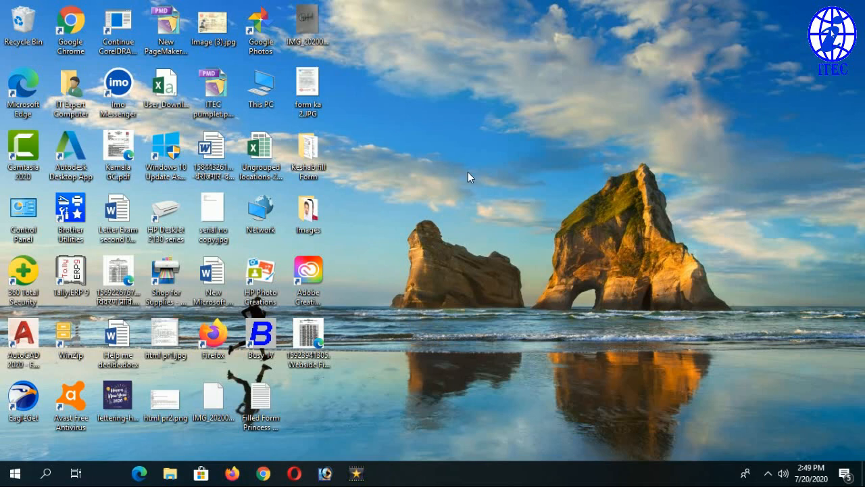
right_click(435, 97)
click(465, 133)
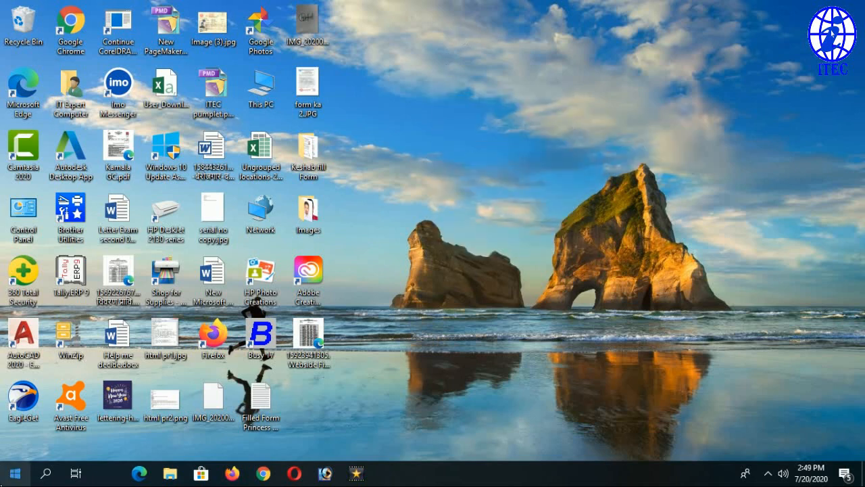
Step: Launch Excel 2013 from the Microsoft Office 2013 program group and create a blank workbook
click(12, 477)
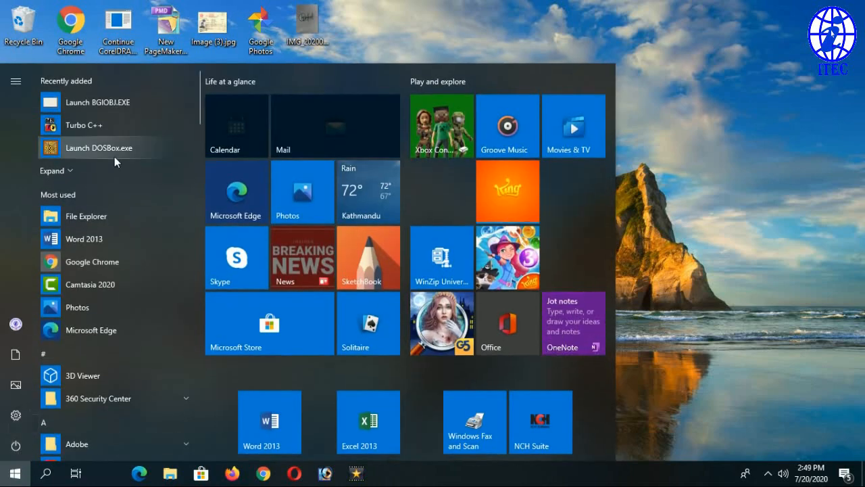
scroll(115, 156, down, 6)
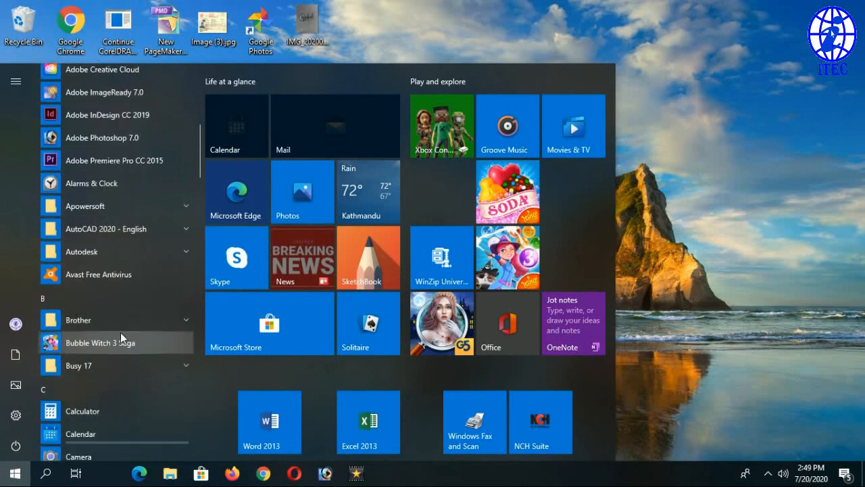
scroll(121, 332, down, 5)
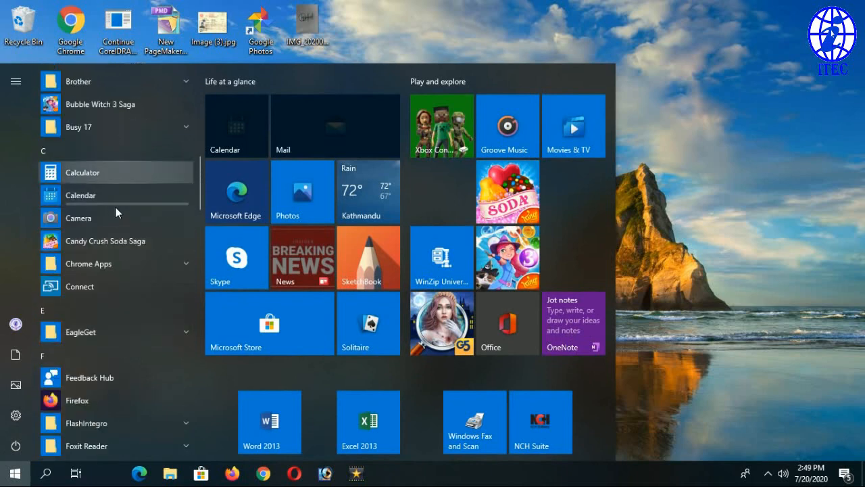
scroll(116, 211, down, 7)
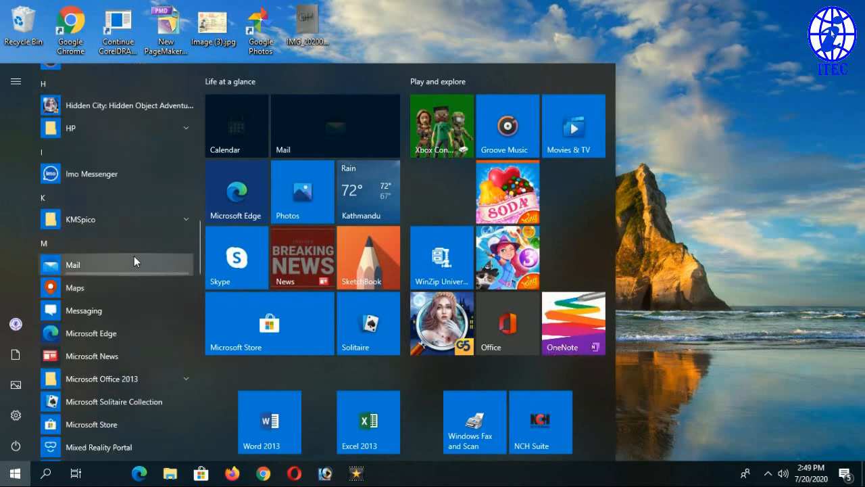
scroll(134, 261, down, 2)
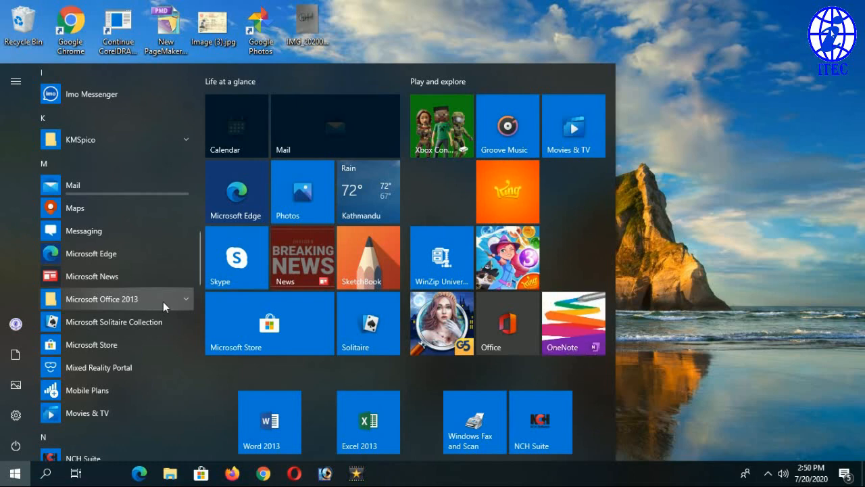
click(163, 301)
scroll(160, 318, down, 2)
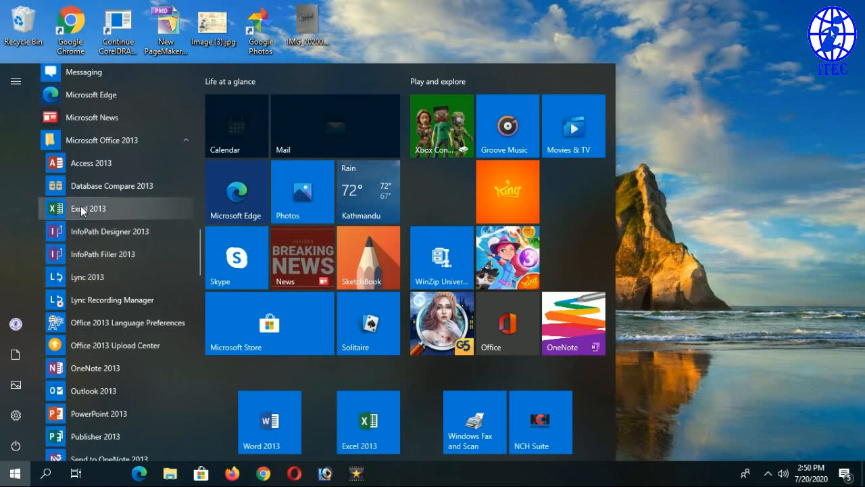
click(83, 209)
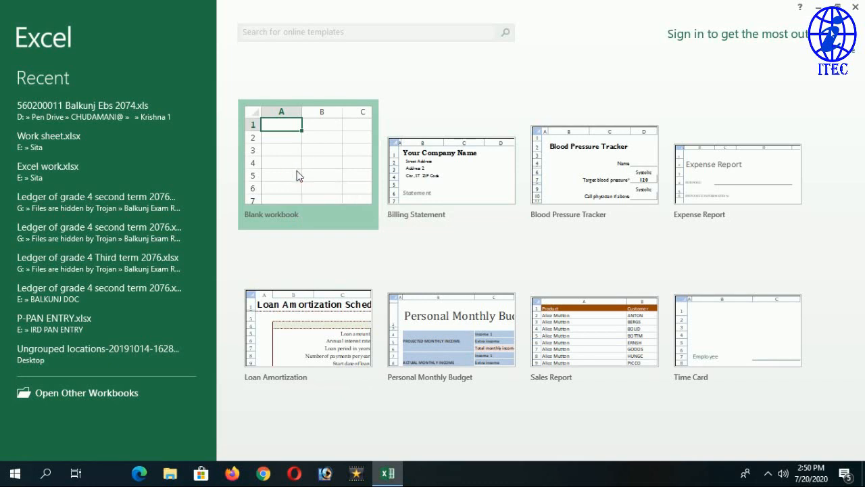
click(326, 181)
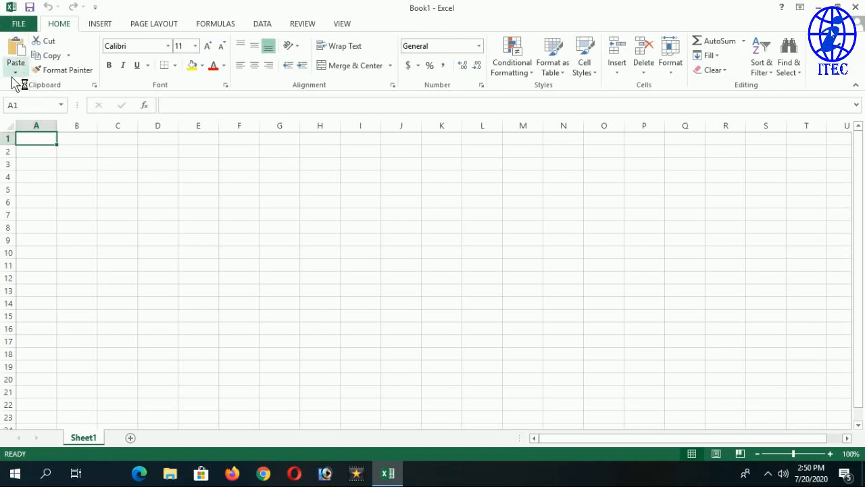
Step: Select all the visible rows of the worksheet starting from row 1, then clear the selection
click(70, 153)
click(36, 141)
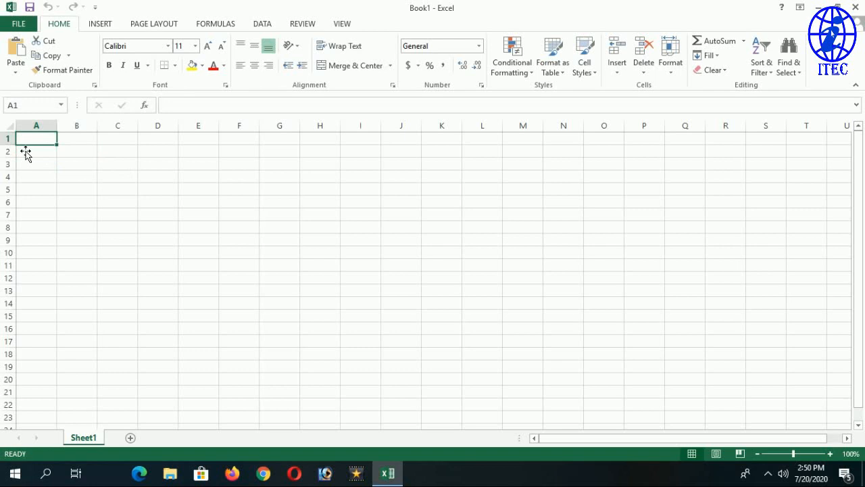
click(66, 189)
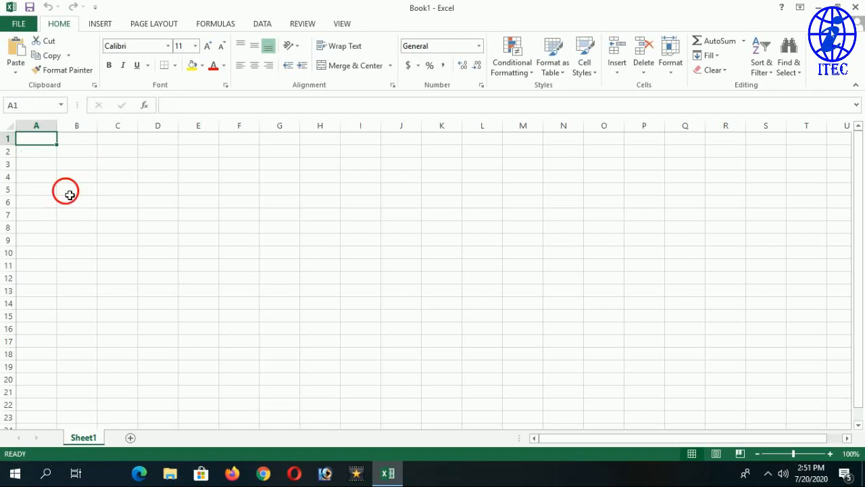
click(37, 140)
click(10, 140)
drag(11, 140, 4, 429)
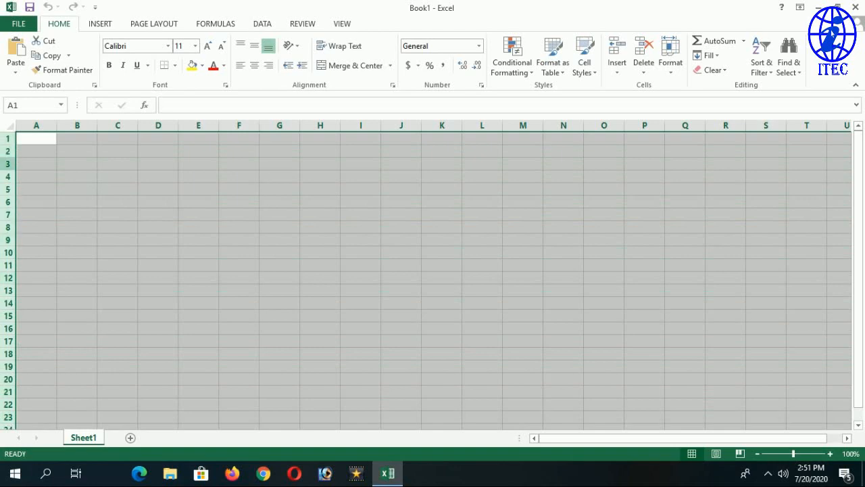
click(40, 215)
Step: Select columns A through K, then return to cell A1
drag(31, 125, 447, 139)
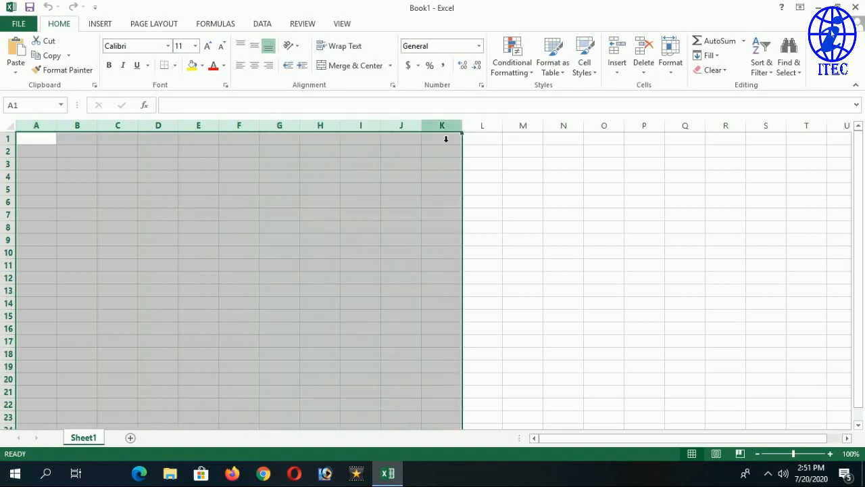
click(173, 176)
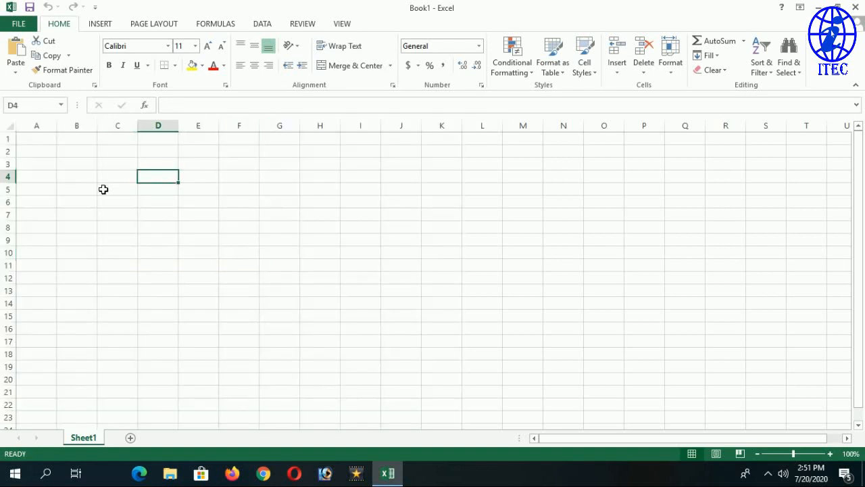
click(50, 138)
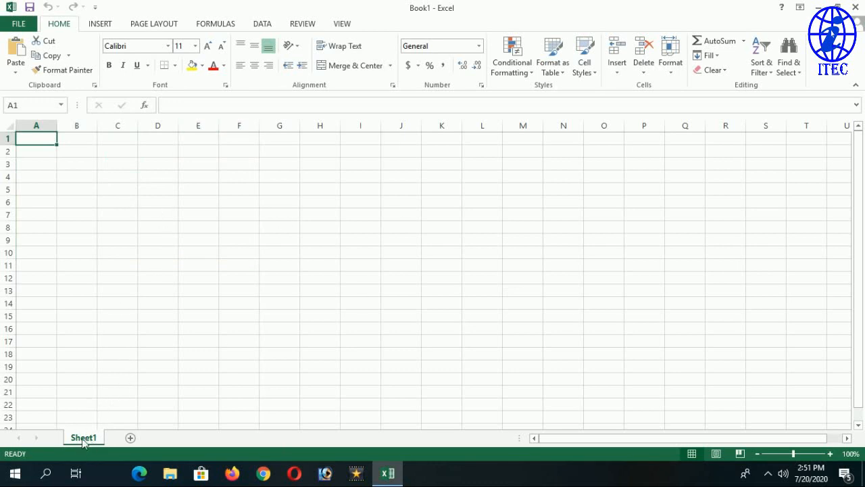
Step: Select rows 1 through 22, then row 2 alone, and finish on cell A2
click(54, 193)
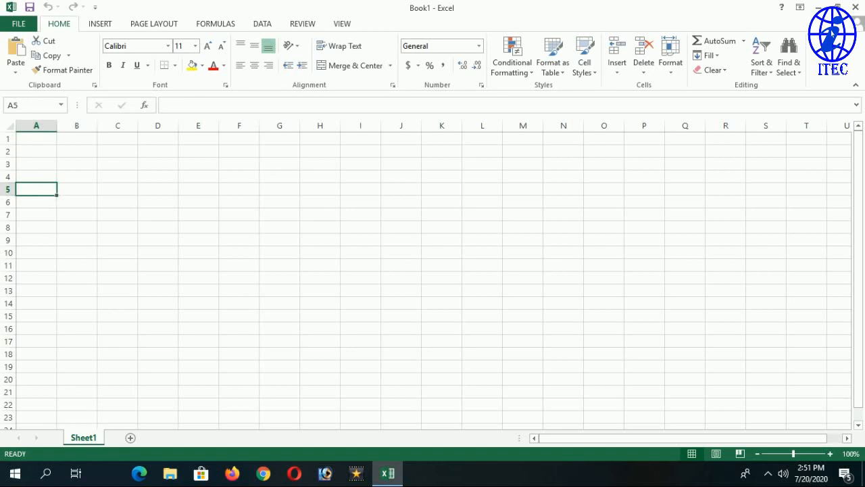
drag(9, 138, 17, 405)
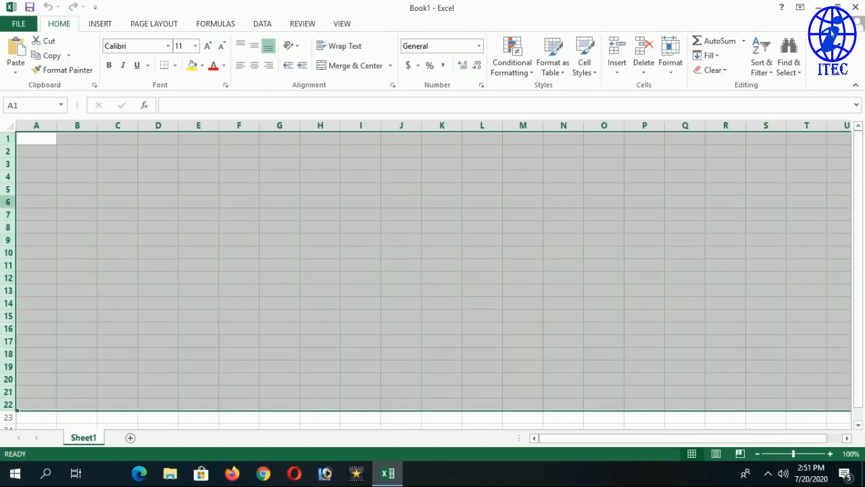
click(9, 202)
click(20, 152)
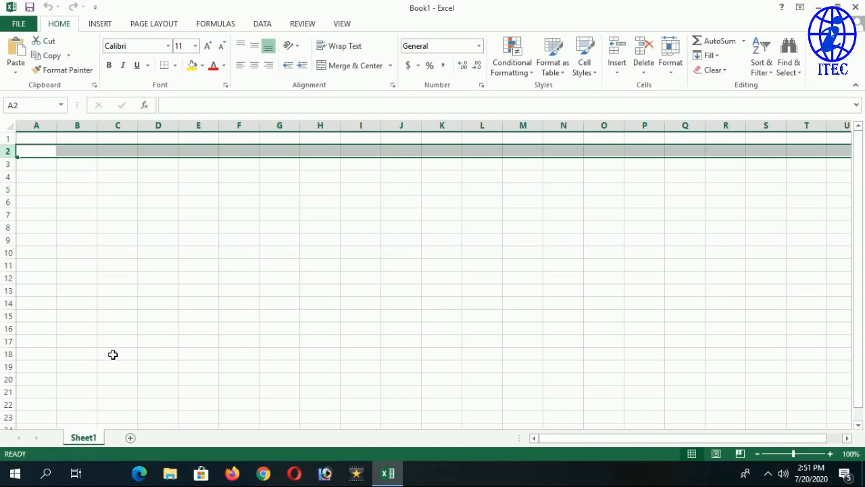
click(31, 153)
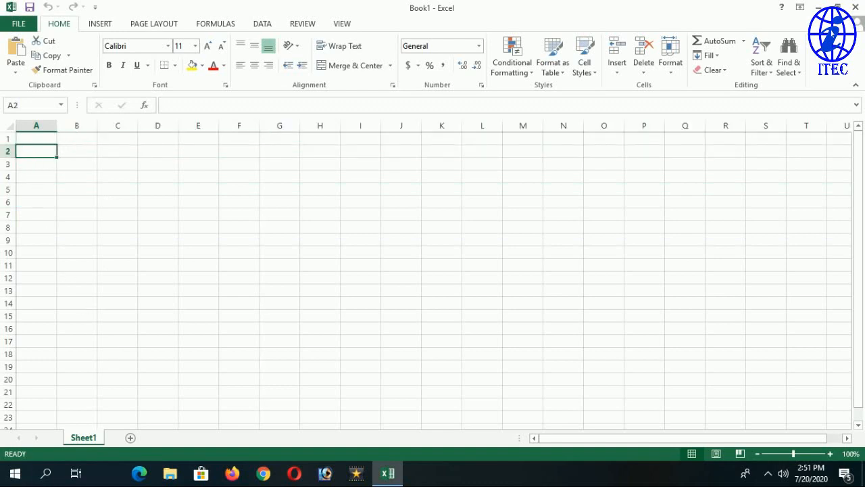
Step: Select rows 1 through 10, then a longer run of rows from row 1, and finish on cell A4
drag(8, 138, 8, 254)
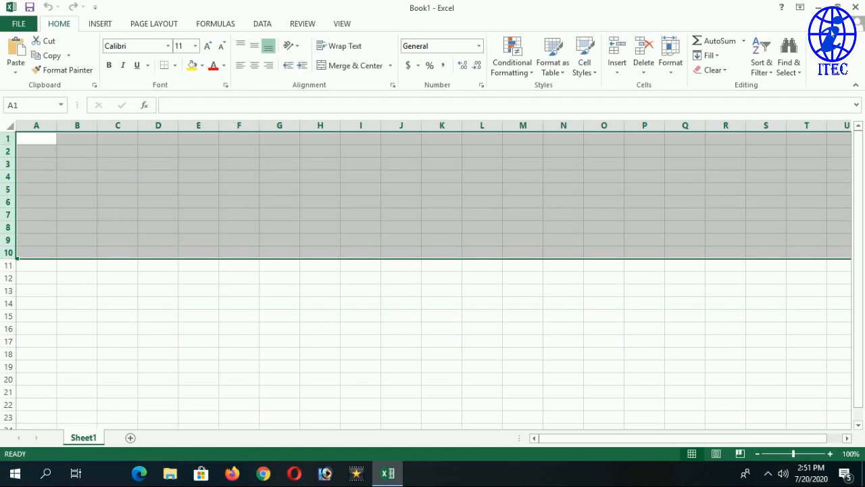
drag(9, 138, 5, 402)
click(29, 178)
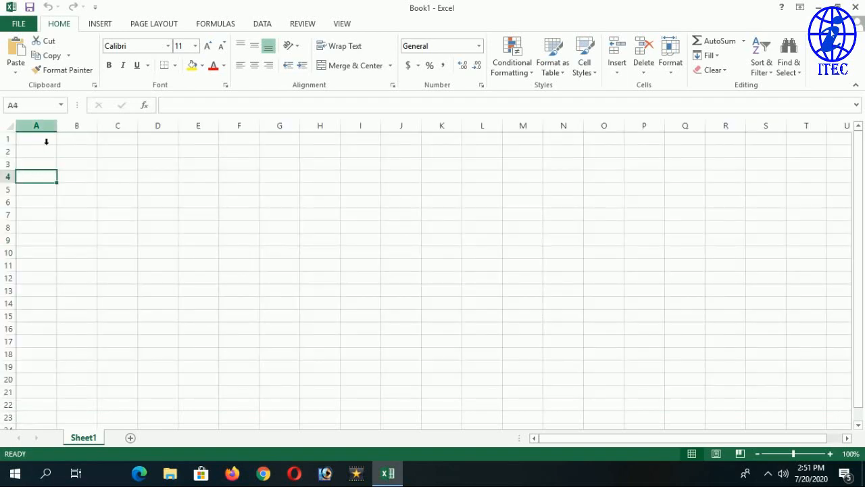
Step: Select columns A through N, then column D alone, and return to cell A1
drag(45, 131, 574, 127)
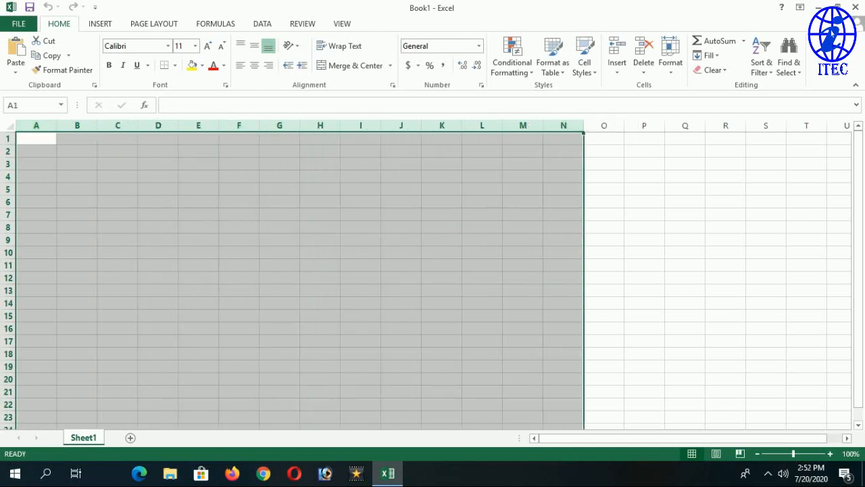
click(145, 128)
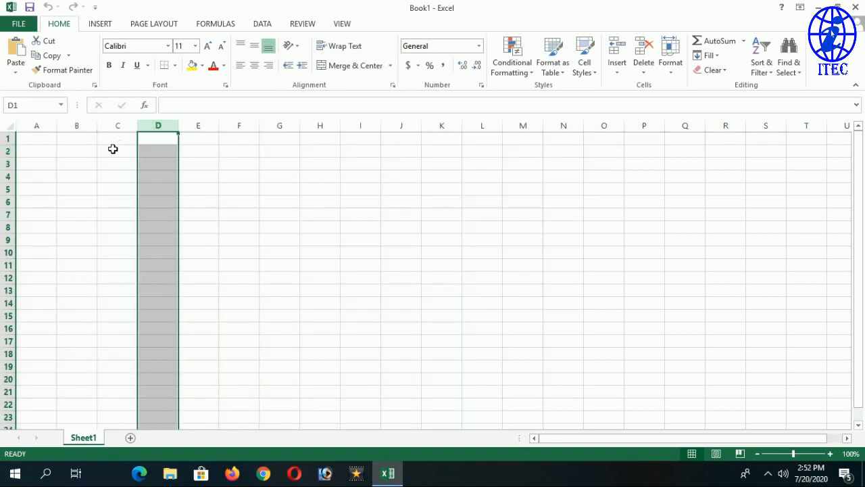
click(93, 219)
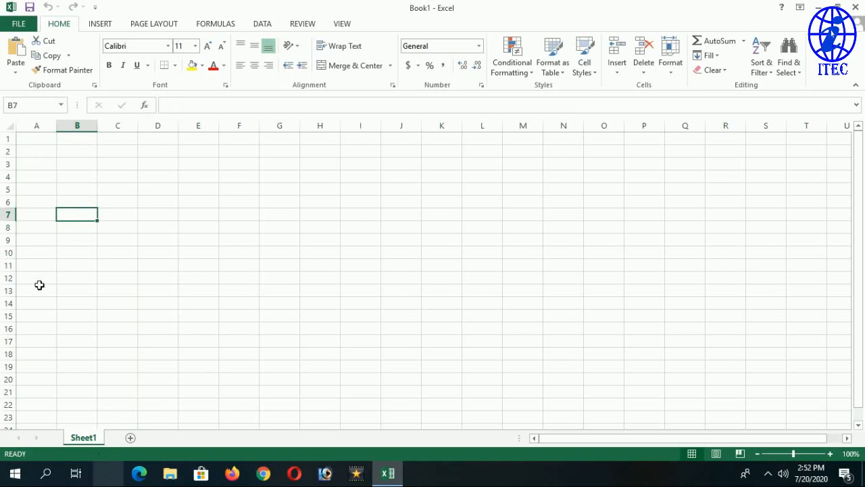
click(40, 143)
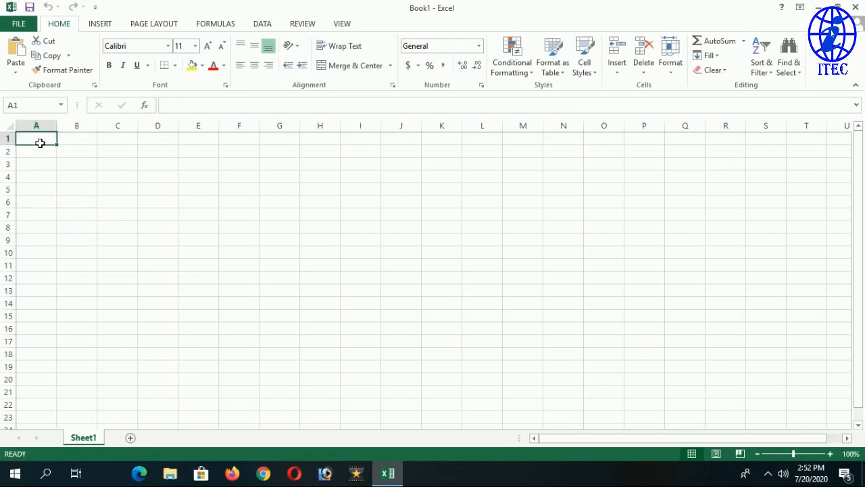
Step: Go to the worksheet's last row in column A, then to the last column of that row, cell XFD1048576
scroll(35, 273, down, 12)
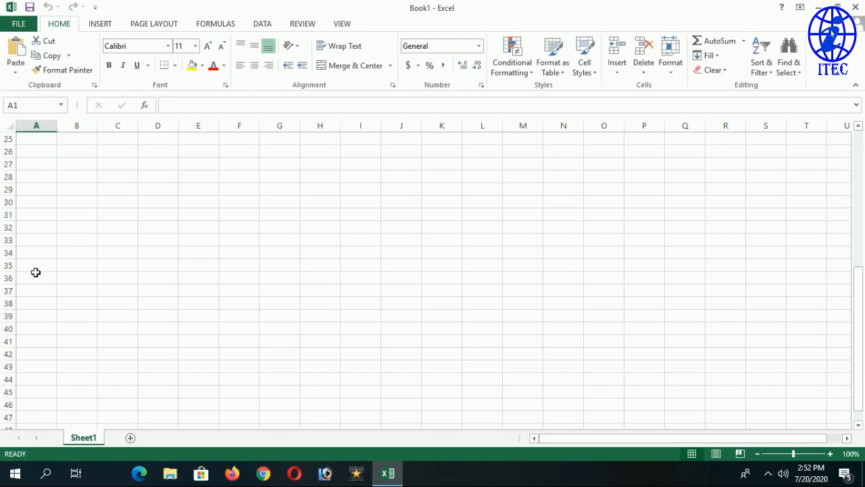
scroll(23, 289, up, 12)
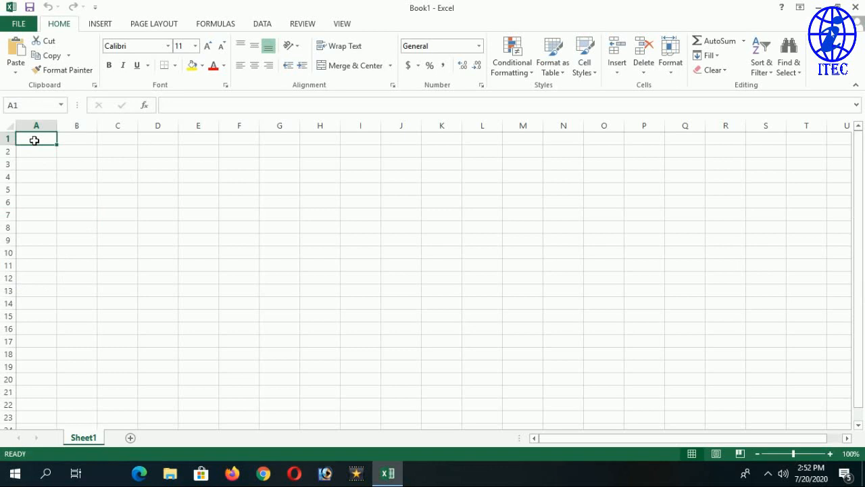
key(ctrl+Down)
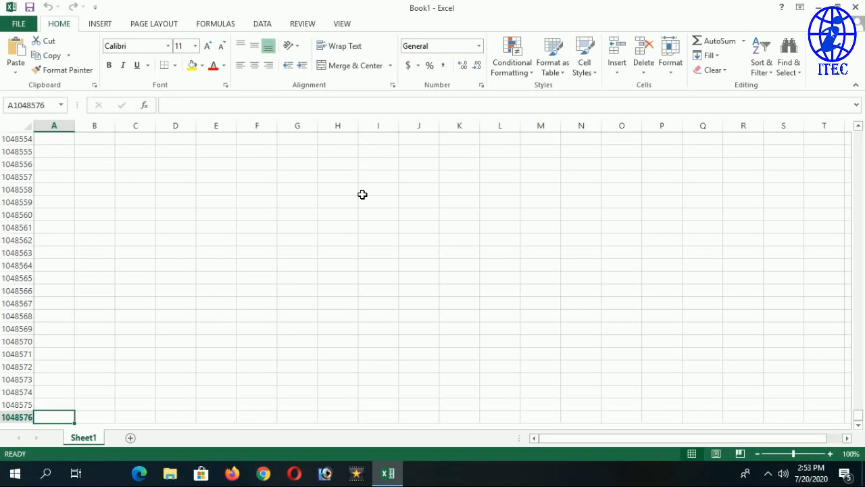
key(ctrl+Right)
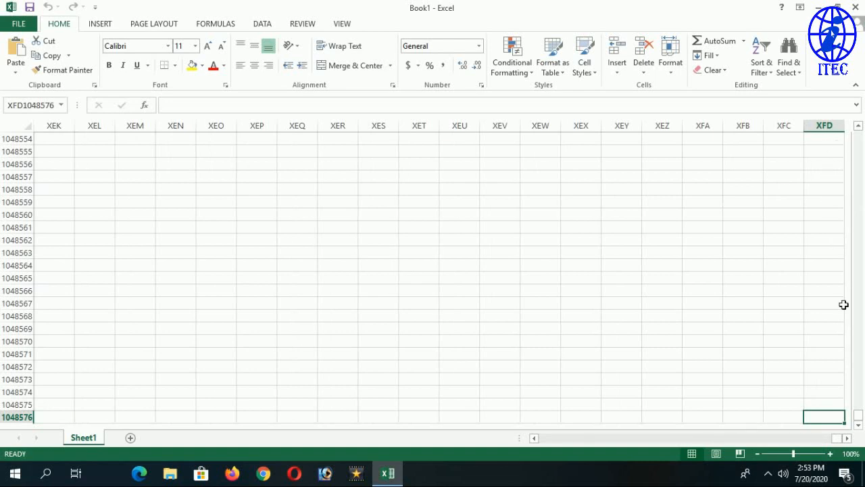
Step: Look over the worksheet's last rows in column XFD, then go to column A of the last row and back to cell A1
scroll(853, 402, down, 1)
scroll(853, 402, up, 2)
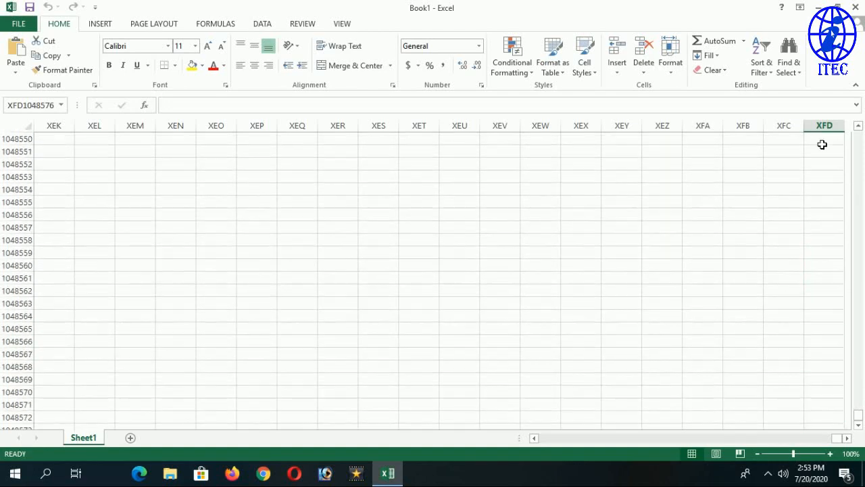
scroll(810, 170, up, 1)
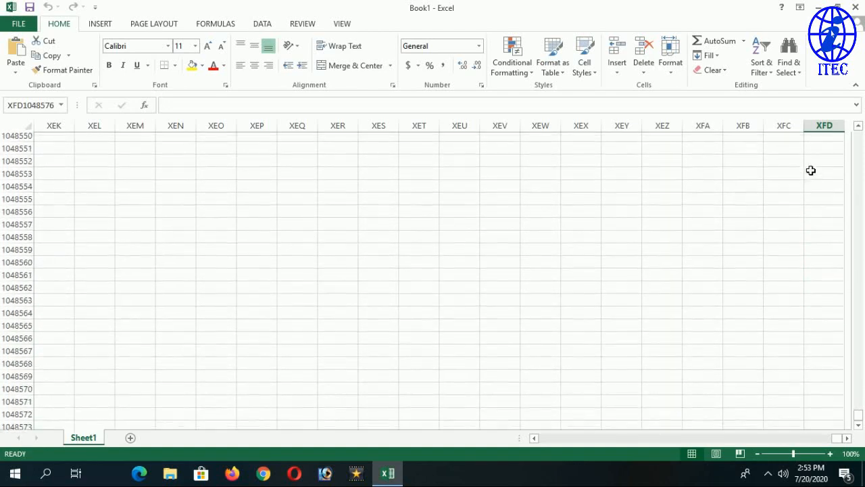
scroll(838, 148, down, 3)
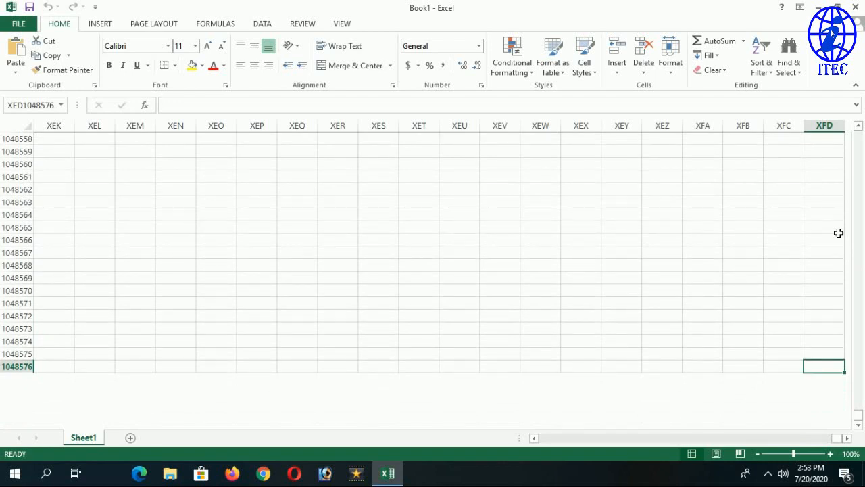
key(ctrl+Left)
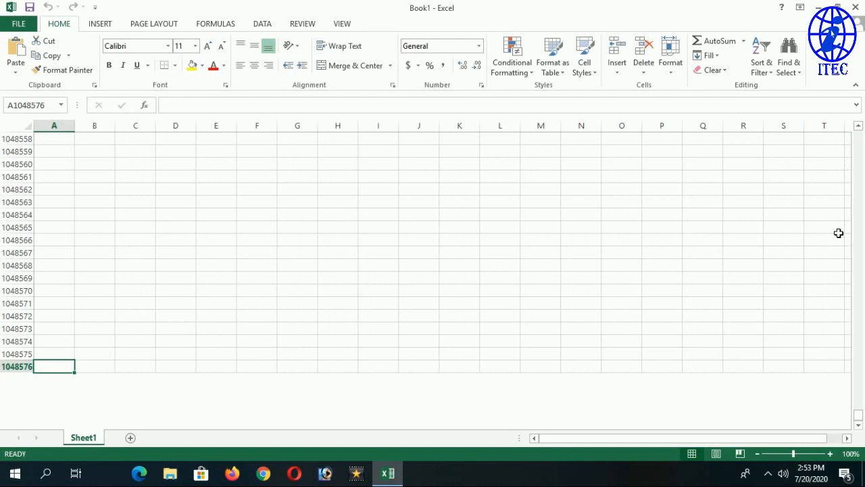
key(ctrl+Up)
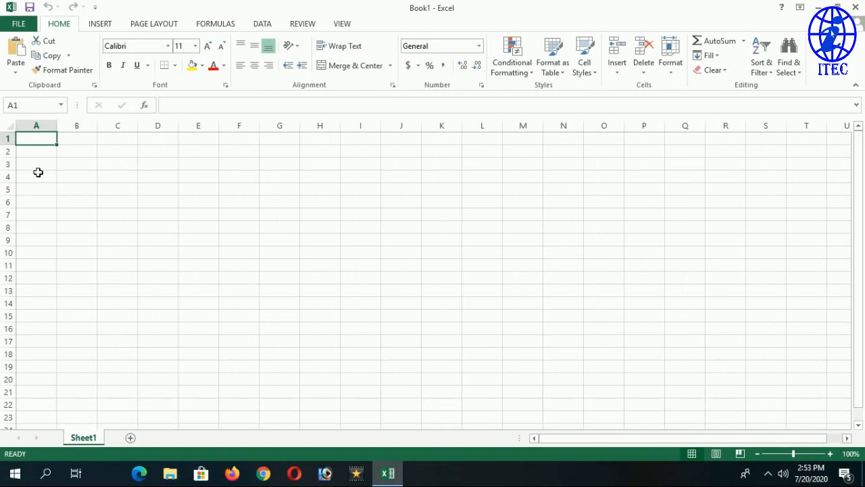
Step: Select column A alone, then select columns A through N
click(107, 157)
click(61, 142)
click(36, 126)
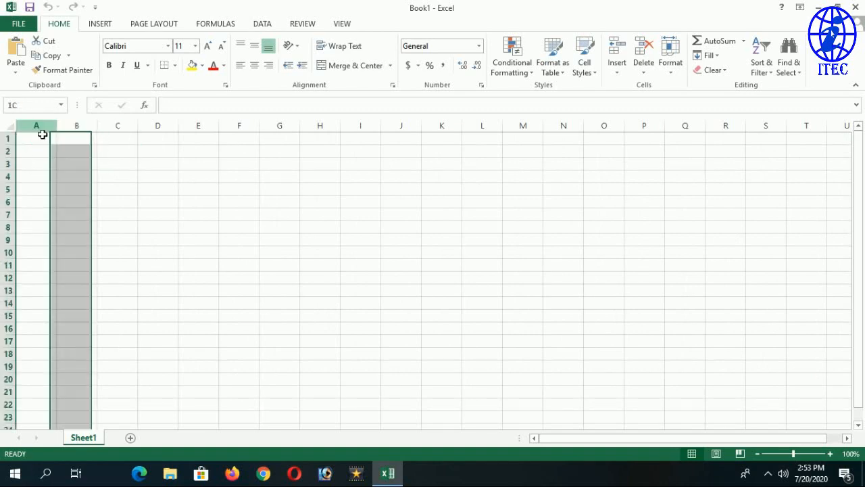
drag(36, 125, 567, 129)
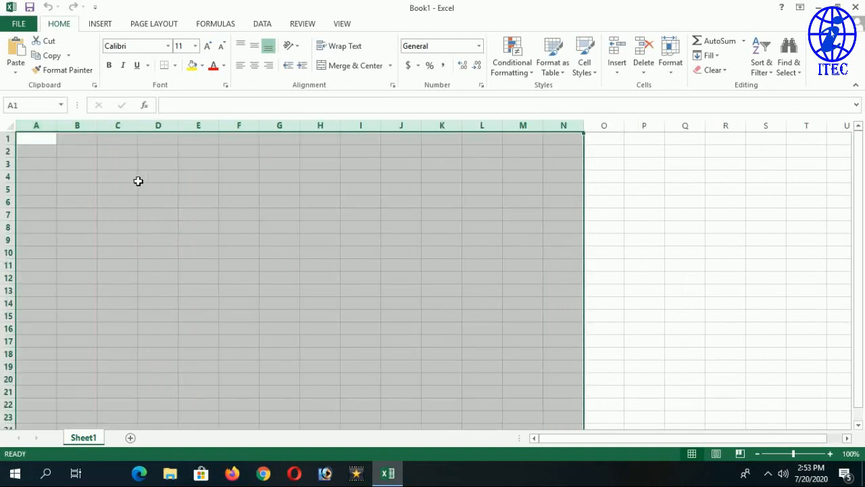
Step: Make row 1 taller, then select individual cells across row 1, finishing on cell D1
mouse_move(8, 145)
mouse_down()
mouse_move(10, 211)
mouse_move(9, 146)
mouse_up()
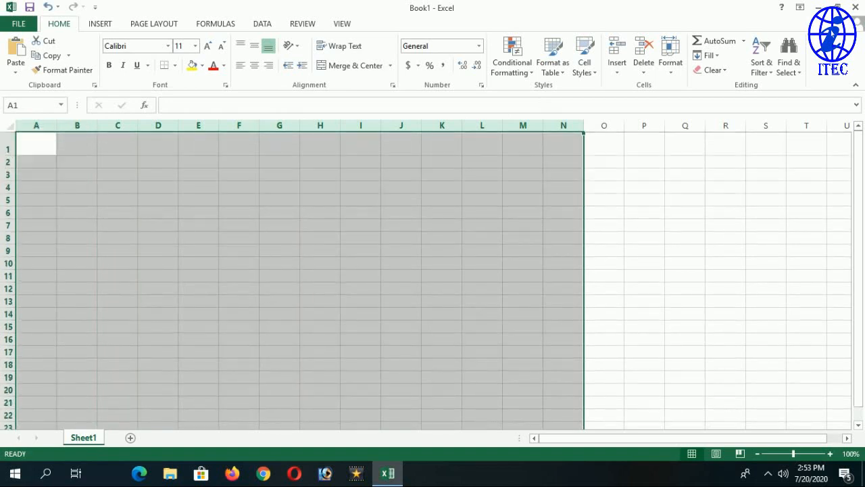
click(35, 141)
click(70, 146)
click(135, 147)
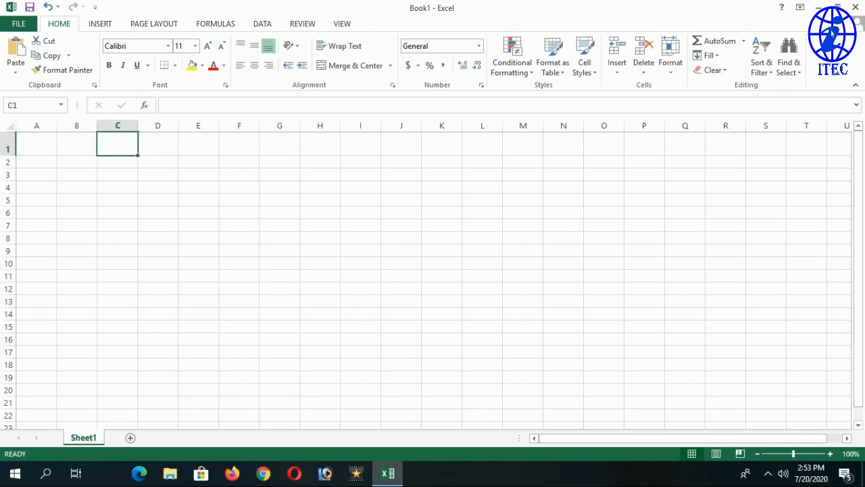
click(173, 143)
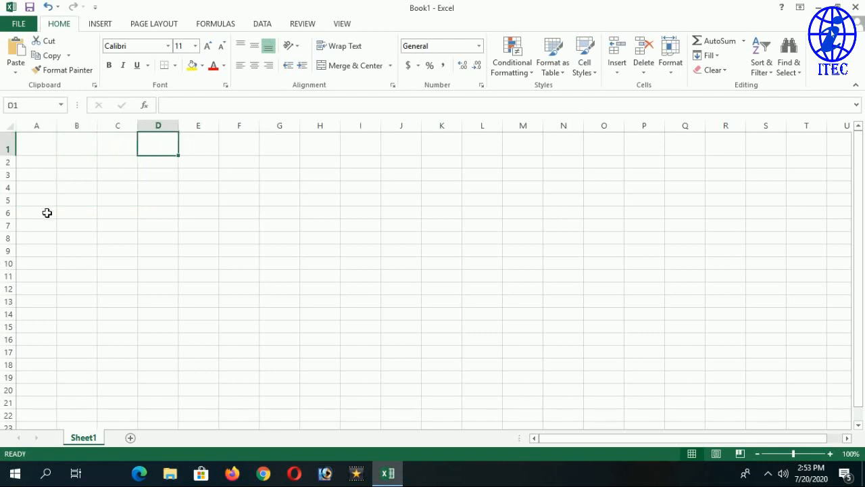
click(133, 204)
click(54, 154)
click(96, 155)
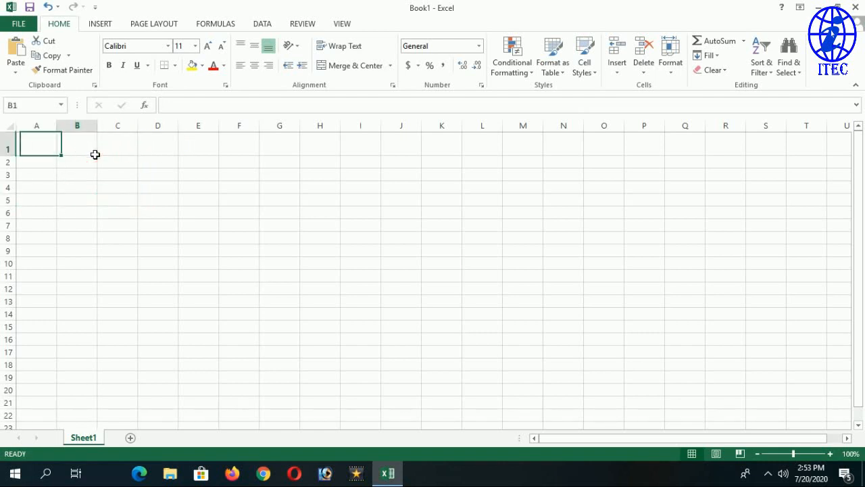
click(151, 145)
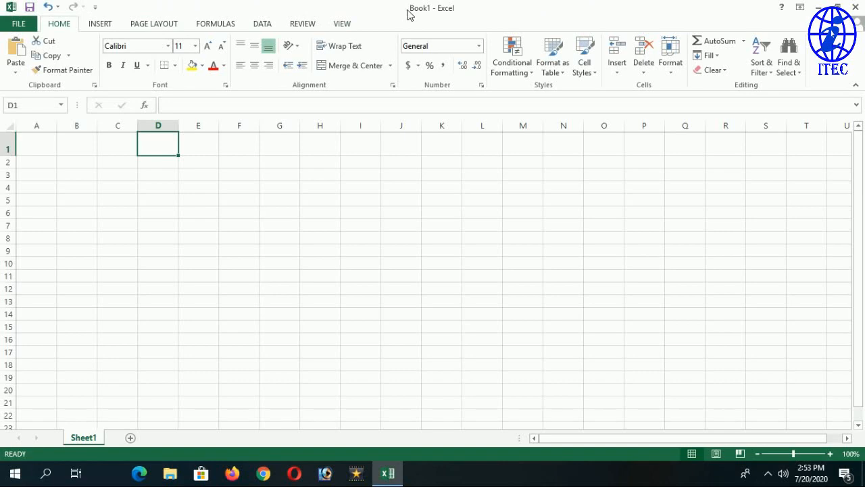
click(103, 28)
click(164, 24)
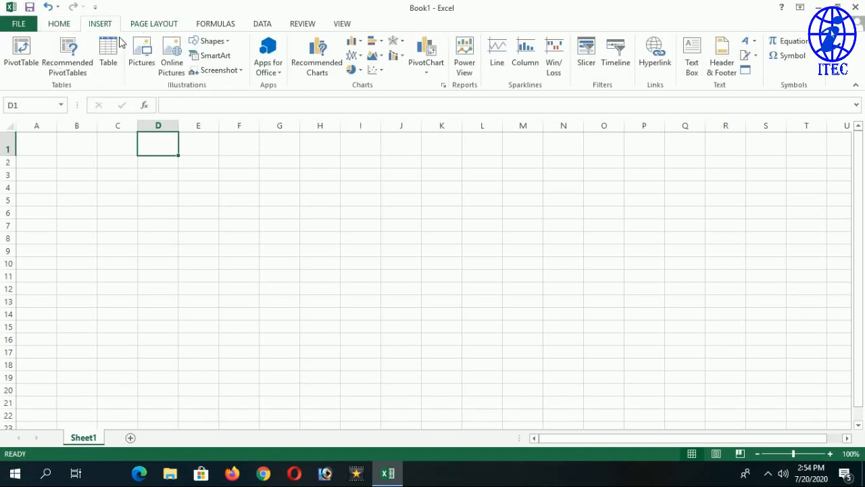
click(67, 28)
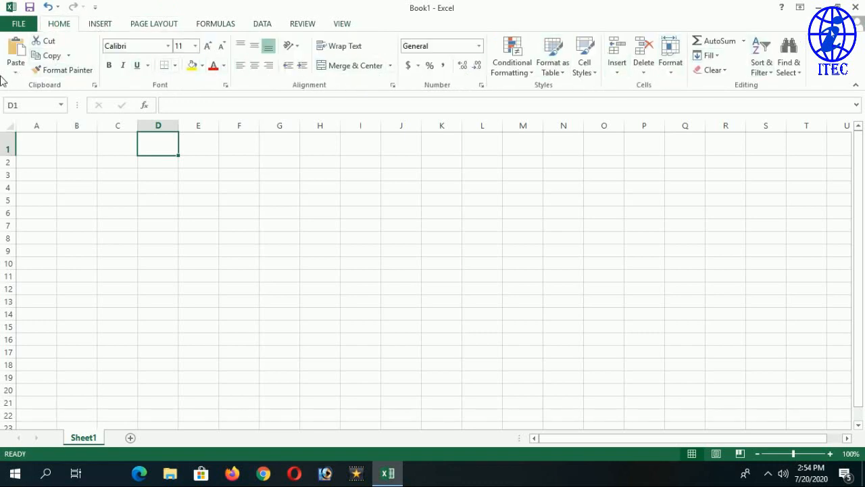
Step: Reduce row 1's height slightly, then select cells A1, B1 and B3, finishing on cell B2
drag(16, 158, 13, 150)
click(39, 144)
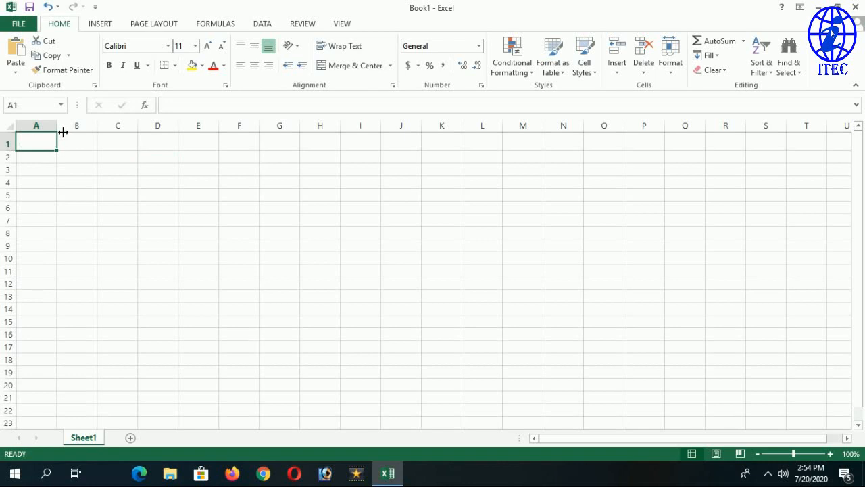
click(71, 142)
click(71, 172)
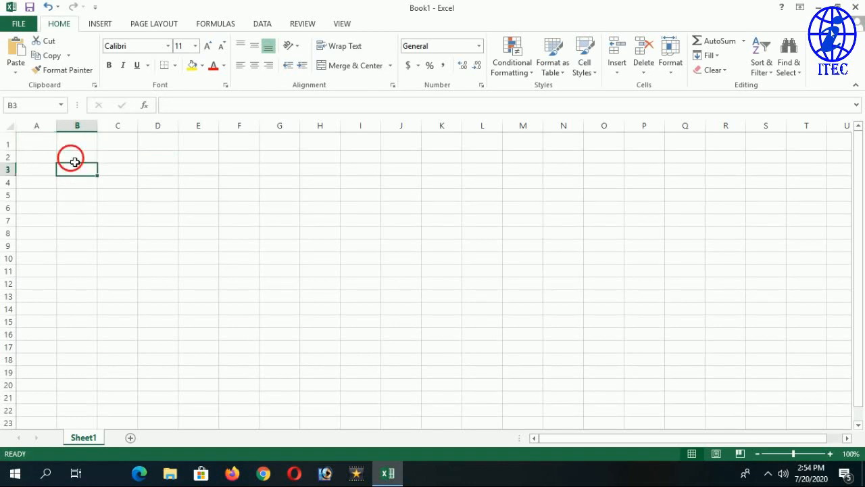
click(70, 158)
Step: Widen column A and heighten row 1 considerably, then shrink both to slightly more than the default size
drag(63, 132, 201, 132)
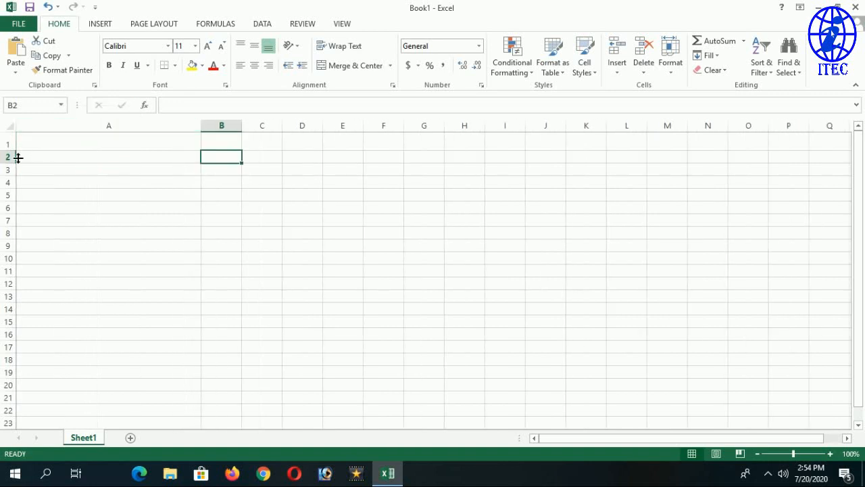
drag(18, 157, 20, 206)
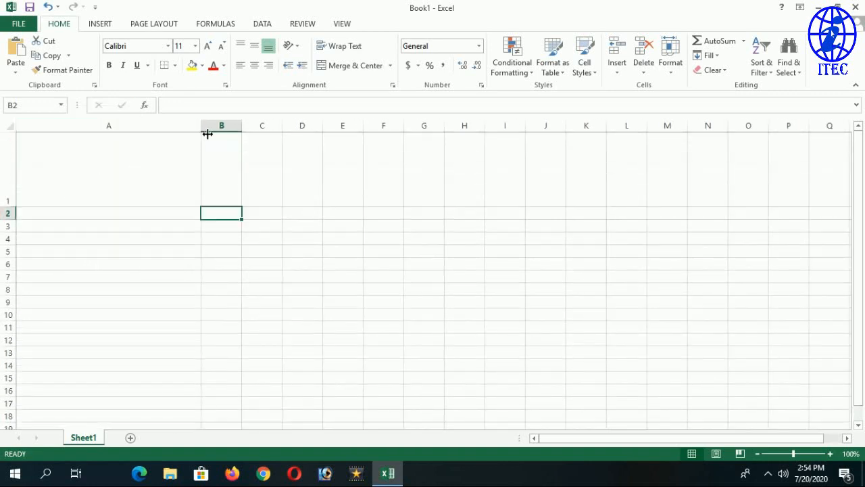
drag(207, 134, 89, 133)
drag(14, 207, 21, 153)
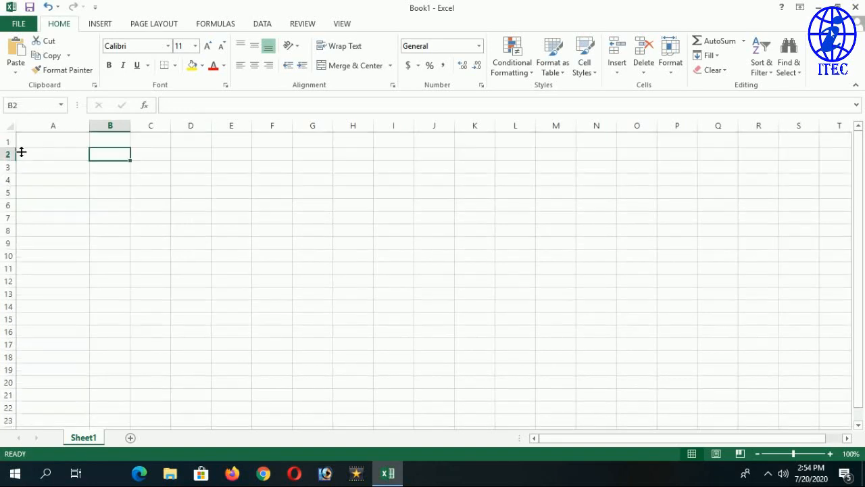
drag(90, 126, 68, 126)
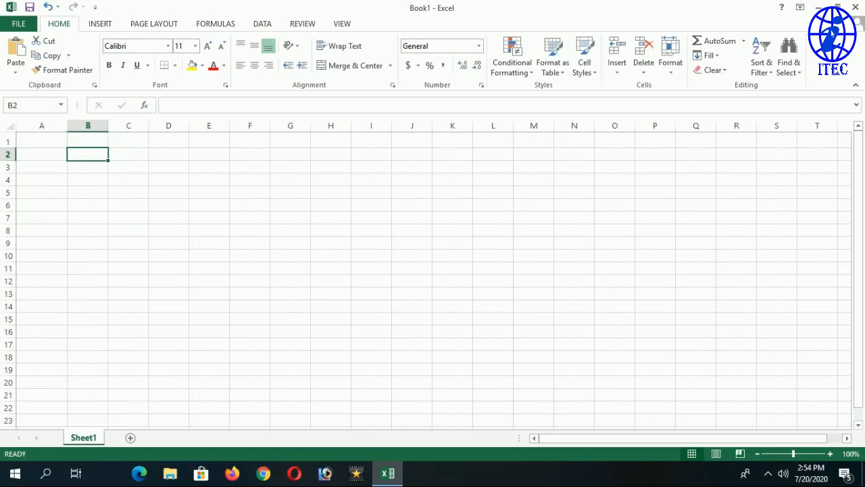
Step: Add a second worksheet to the workbook, then return to cell A1 on Sheet1
click(132, 439)
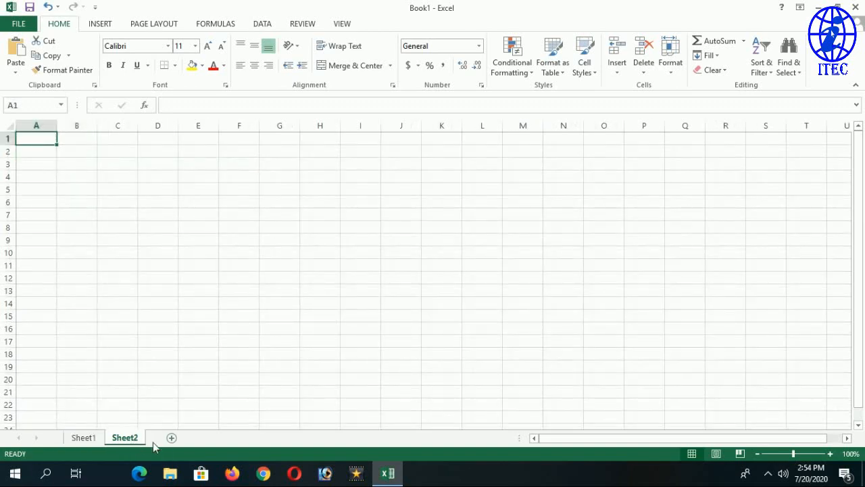
click(84, 438)
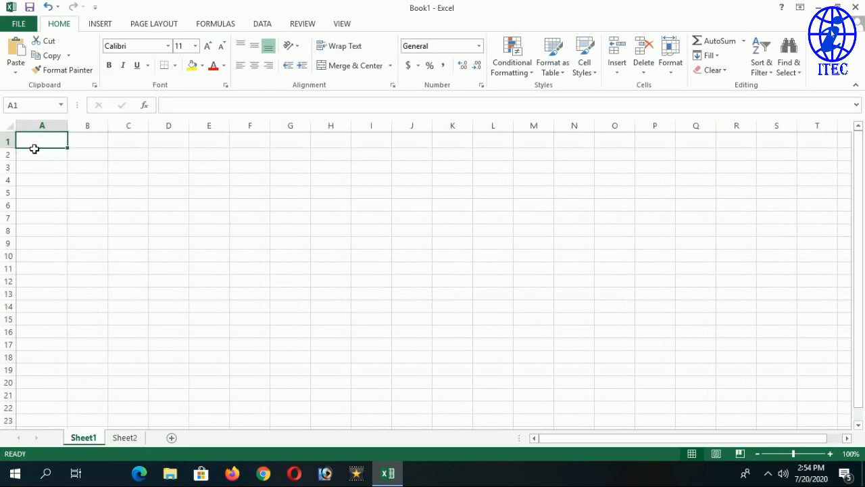
Step: Narrow column A and widen column B slightly, and enter the headings S.N, Name and Address in cells A1 through C1
drag(108, 126, 59, 126)
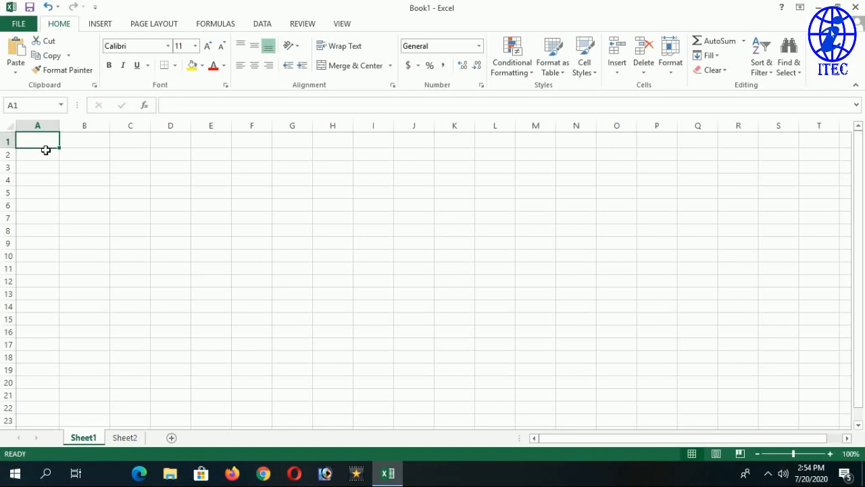
text(S)
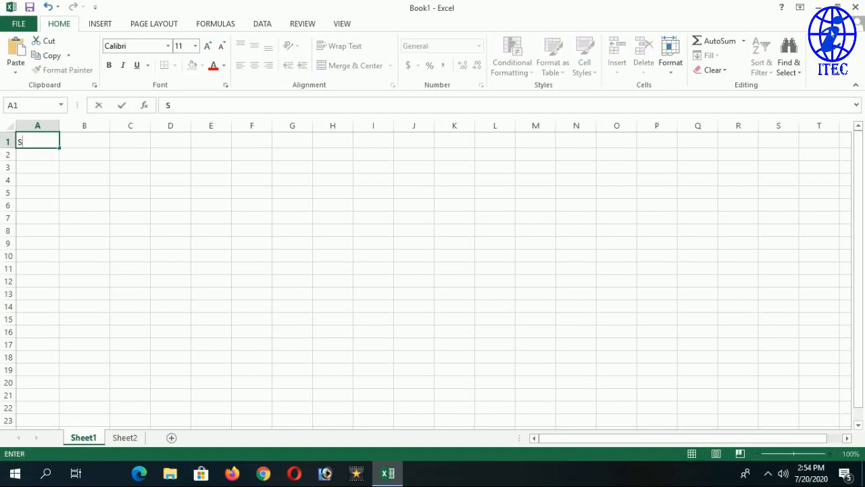
text(.M)
text(N)
key(Tab)
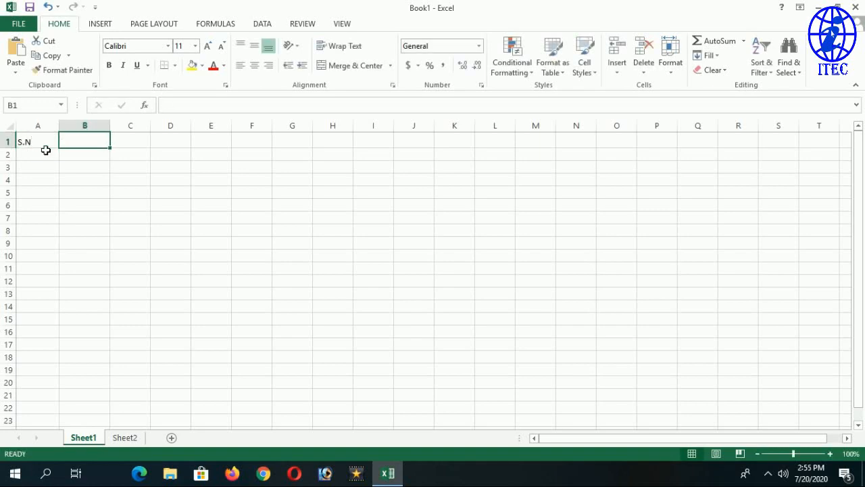
text(Name)
key(Tab)
text(A)
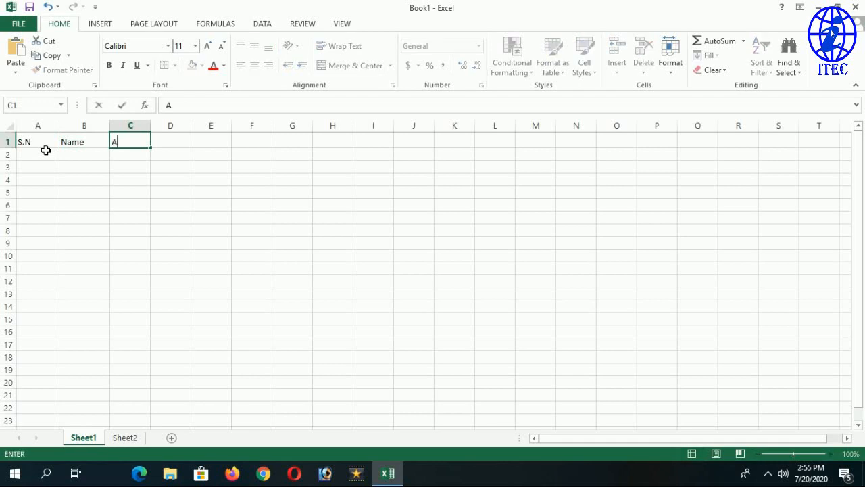
text(ddress)
key(Tab)
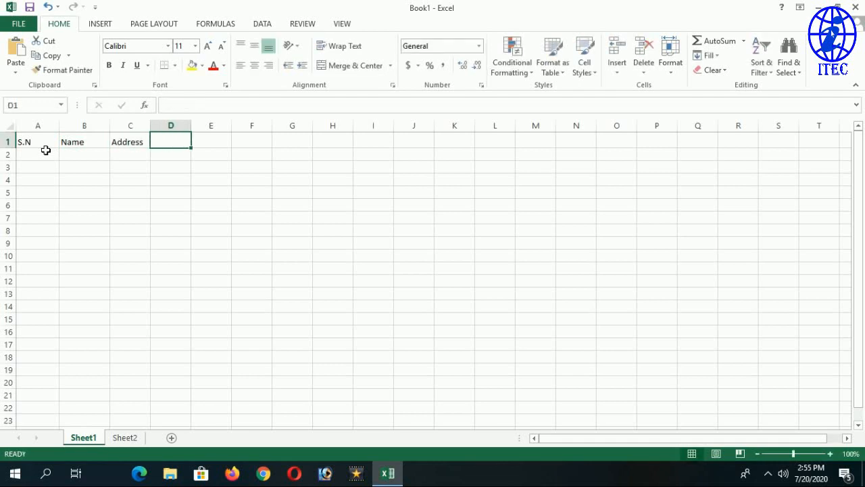
Step: Enter the headings Basic Salary in D1 and Bonus in E1, and widen columns D and E to fit the text
text(Basic)
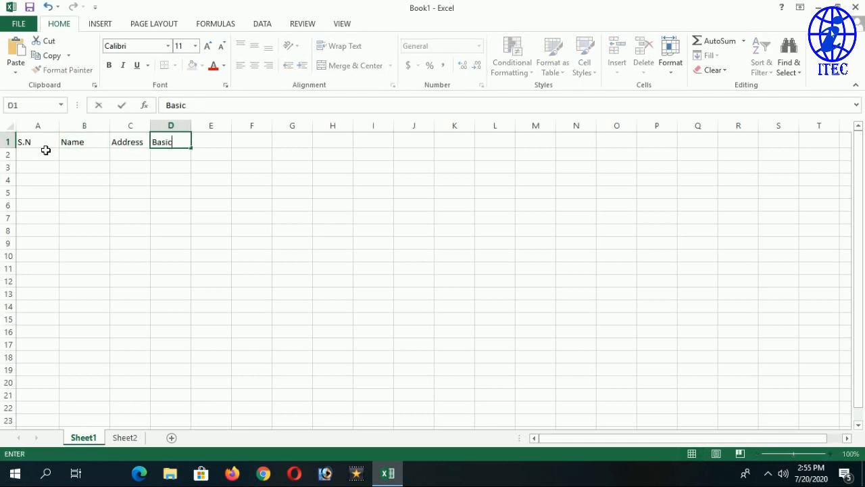
text( Salary)
key(Tab)
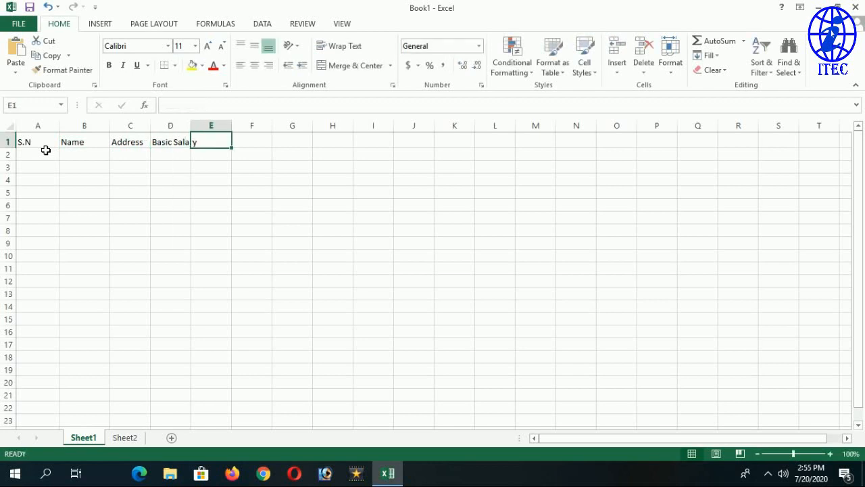
text(Bonsu)
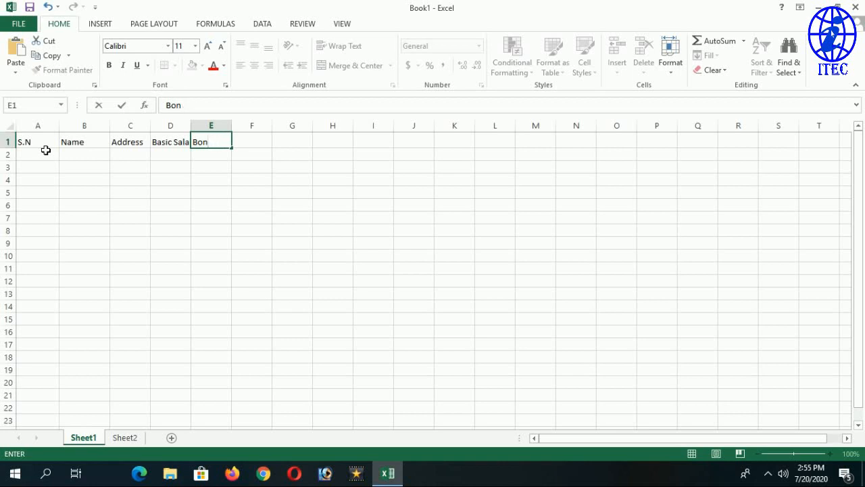
key(Tab)
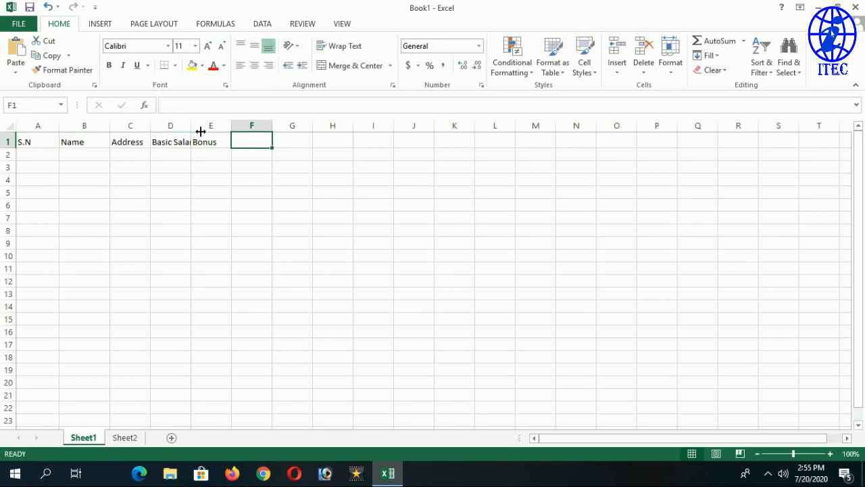
drag(190, 133, 252, 134)
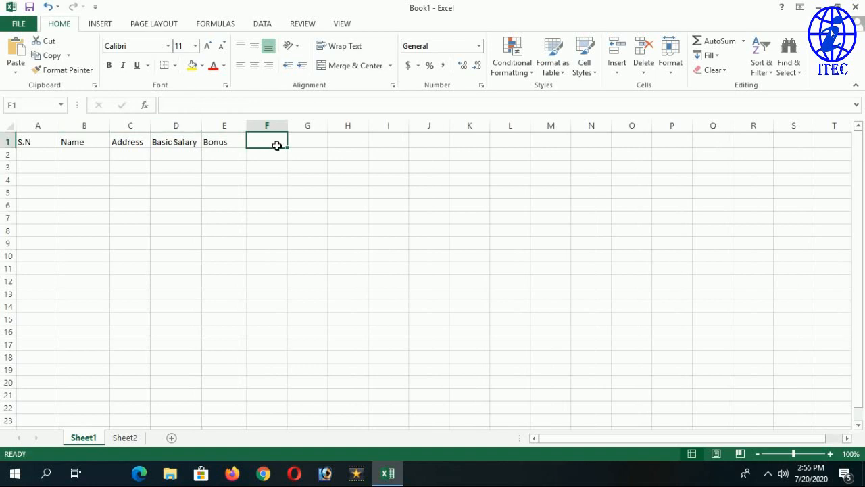
Step: Enter the heading "Total |Salary" in F1, then AutoFit the widths of columns A through F
text(Total)
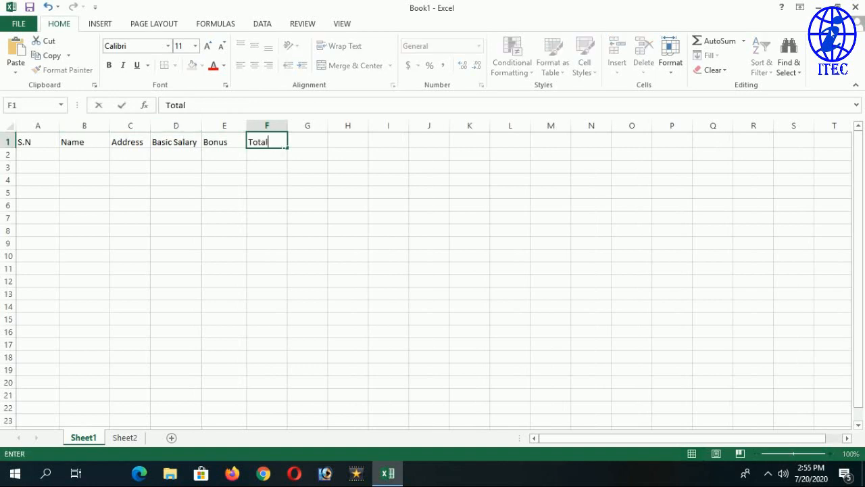
text( |Salary)
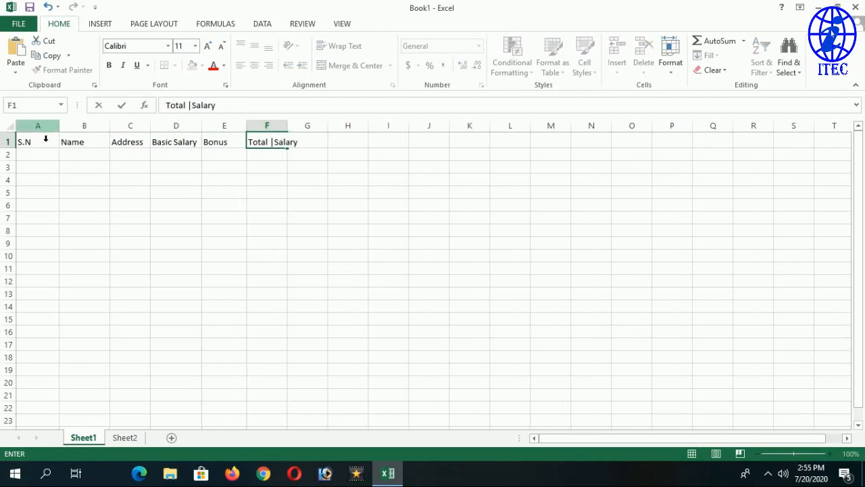
drag(45, 138, 274, 128)
double_click(287, 125)
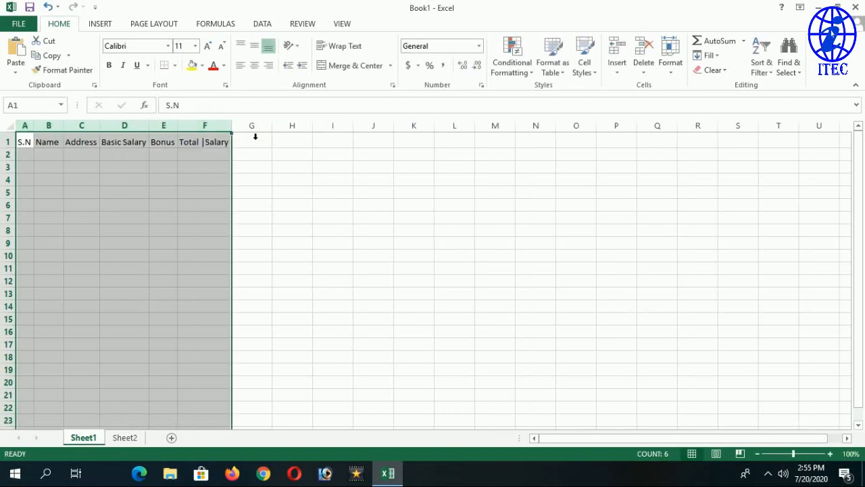
Step: Widen columns B through F so the headings in row 1 have extra space
click(164, 155)
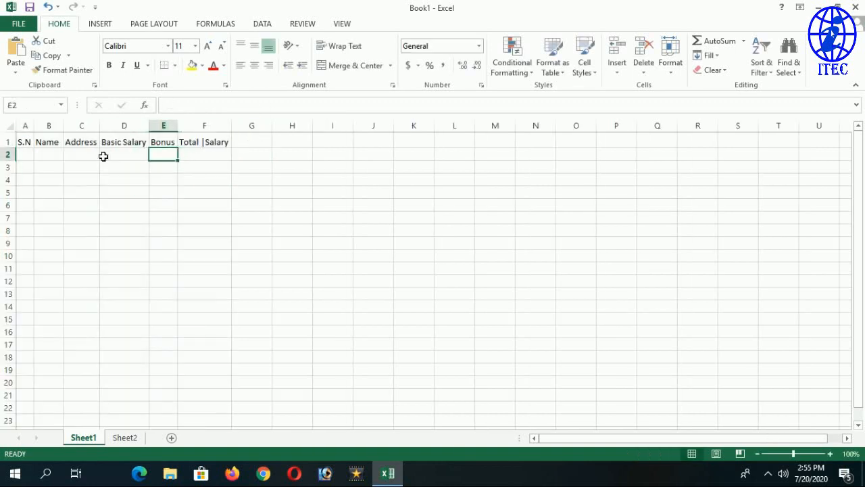
drag(67, 131, 243, 132)
drag(296, 130, 166, 145)
Step: Remove the stray bar from the heading in F1 so it reads Total Salary
click(279, 147)
double_click(273, 143)
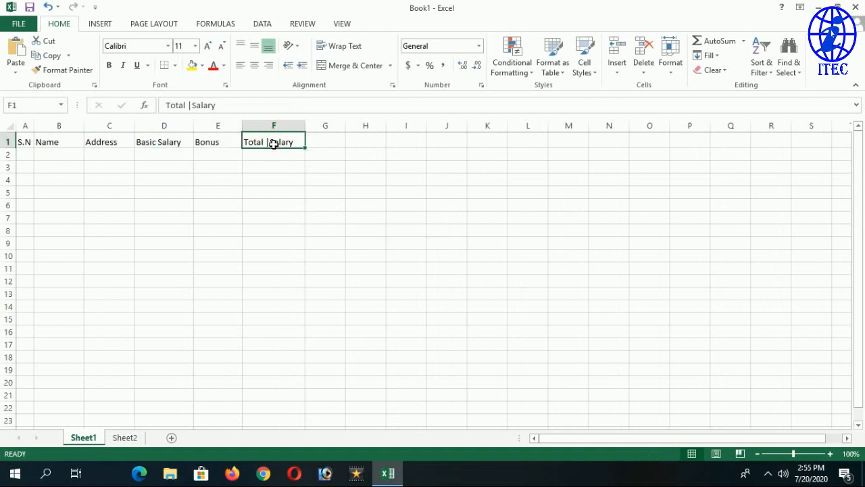
key(BackSpace)
key(BackSpace)
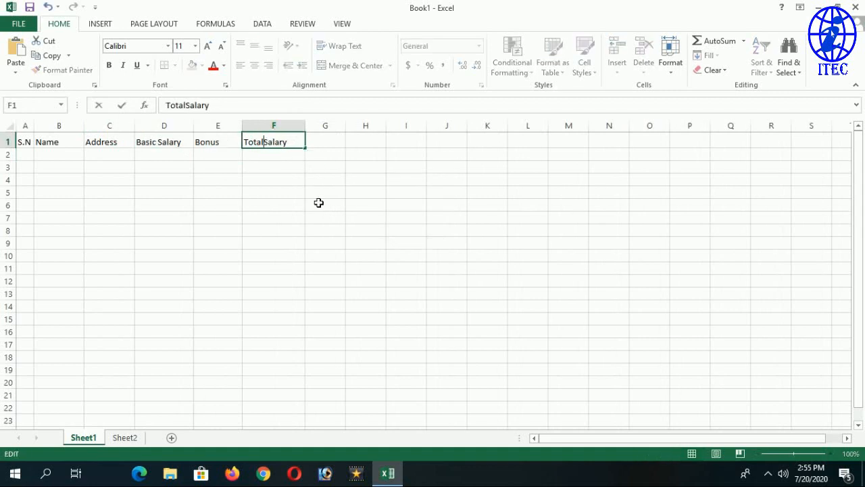
click(236, 182)
Step: Make the headings in A1:F1 bold at font size 12, and widen columns A and C slightly
drag(265, 143, 93, 142)
click(270, 191)
drag(273, 142, 35, 149)
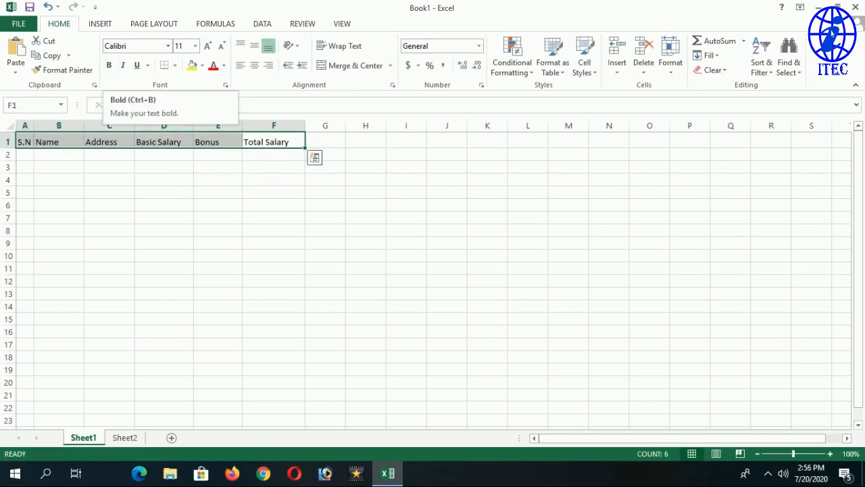
click(110, 66)
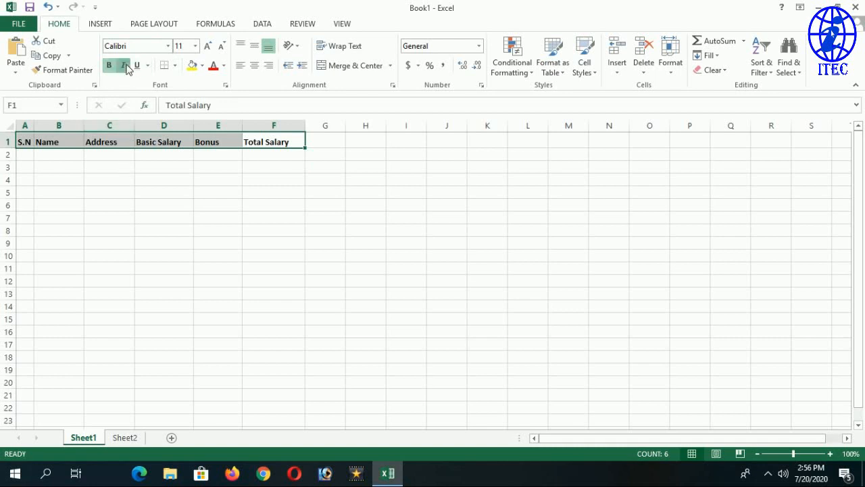
click(127, 67)
click(127, 68)
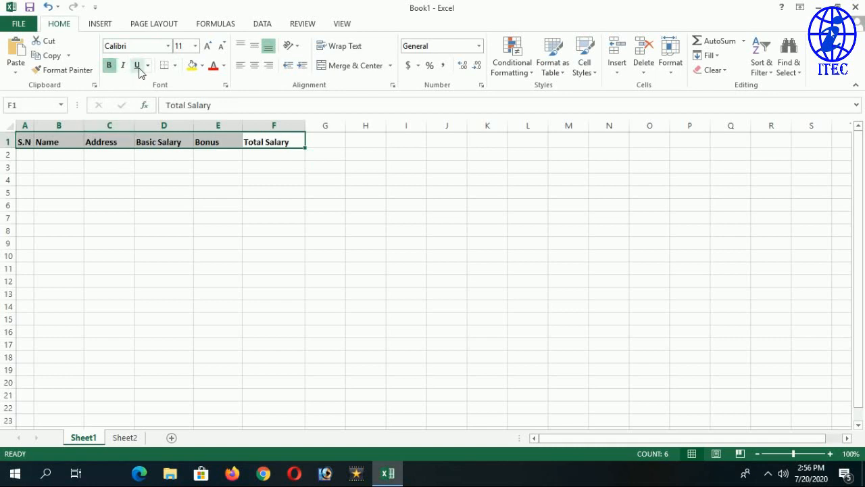
click(207, 46)
click(210, 212)
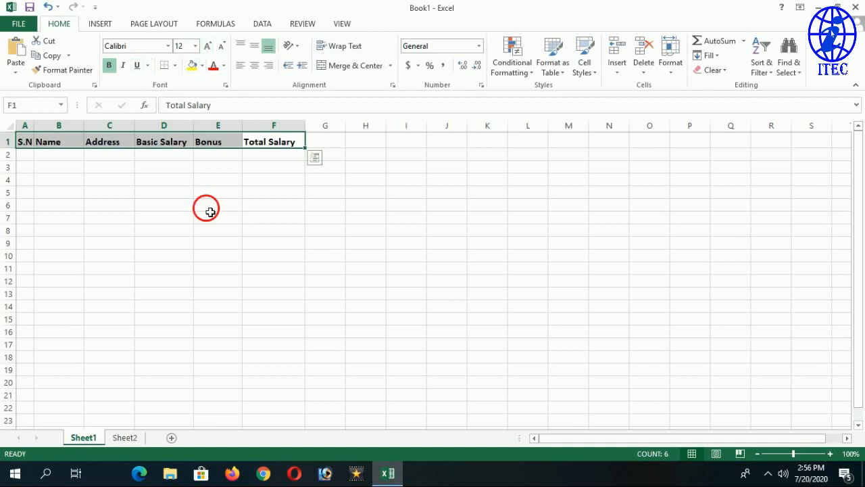
drag(34, 129, 146, 126)
click(39, 156)
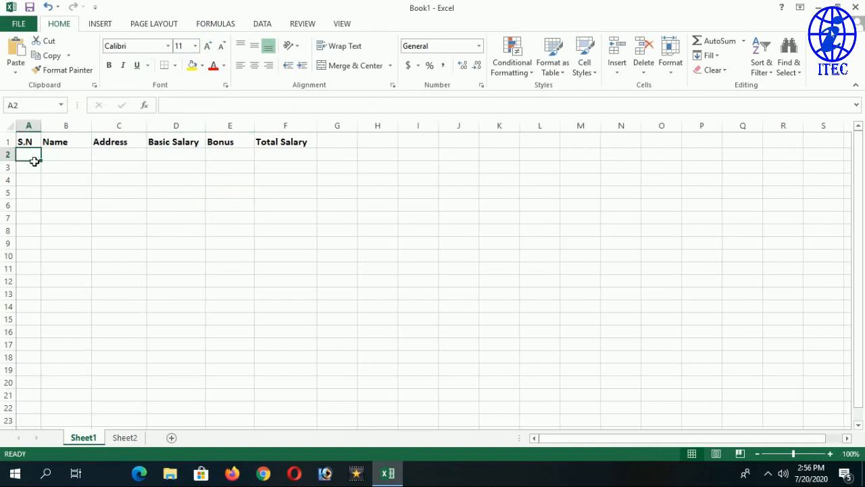
text(1)
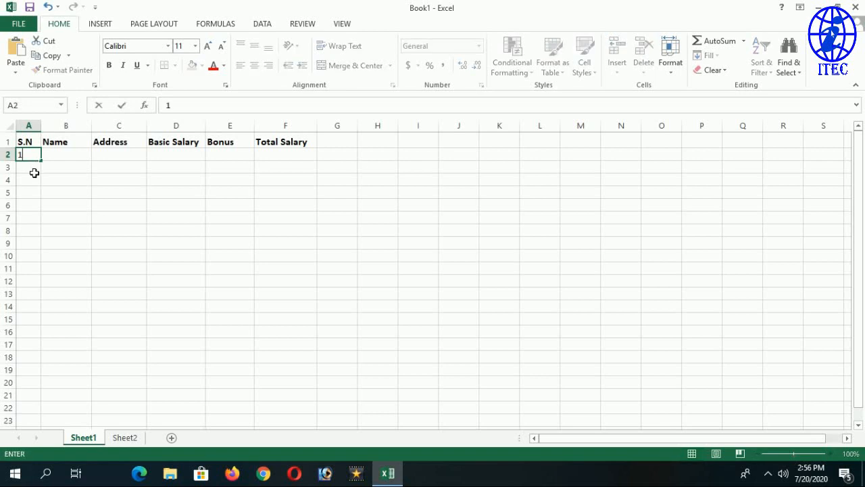
click(34, 169)
text(2)
key(Return)
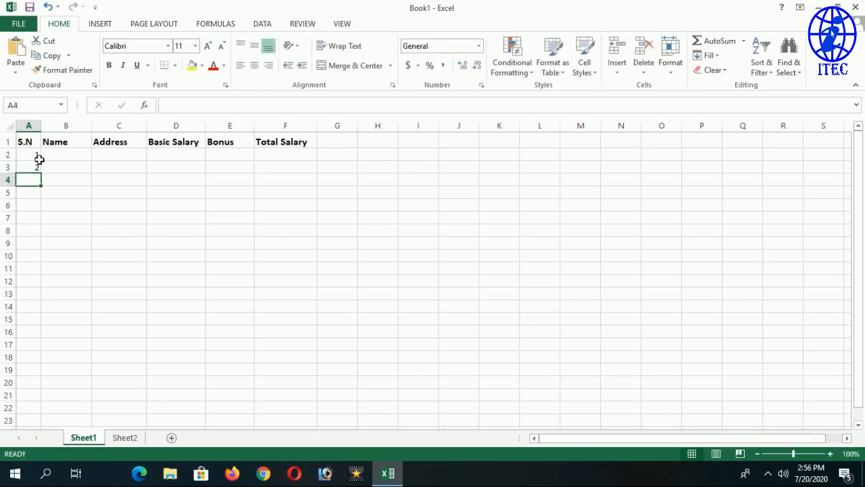
drag(38, 159, 40, 181)
key(Delete)
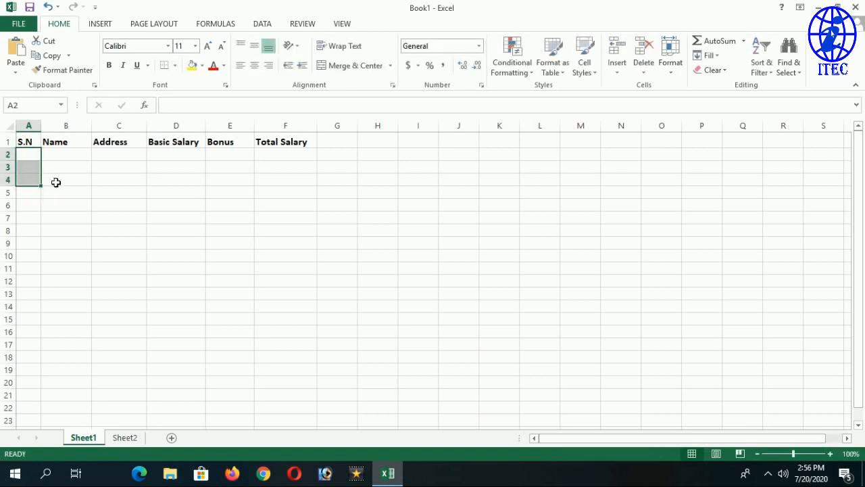
Step: Enter 1 in cell A2 and fill the number series down to 10 in A11
click(30, 158)
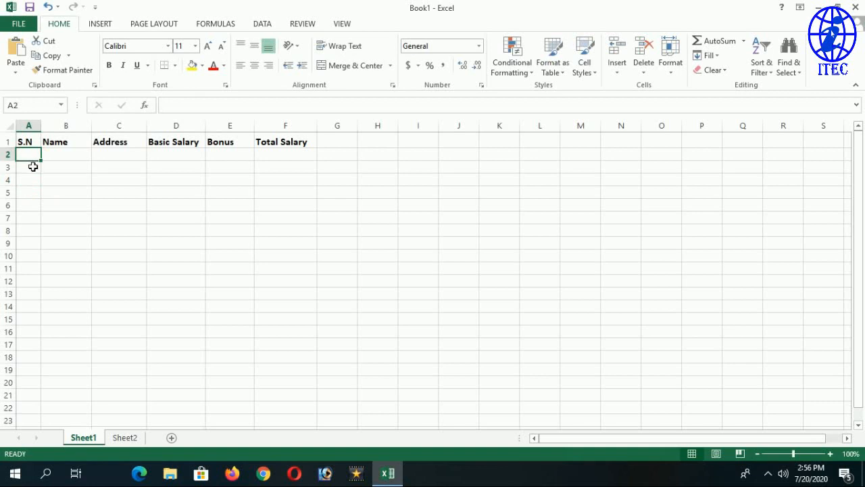
text(1)
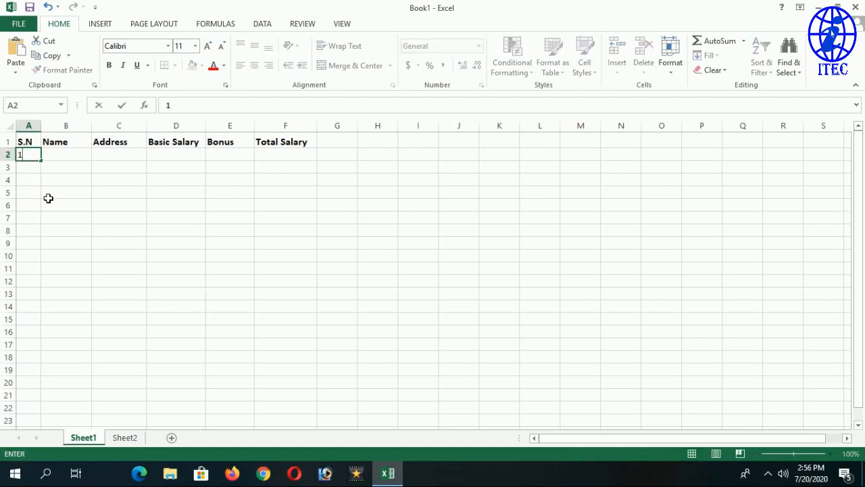
click(47, 196)
click(35, 157)
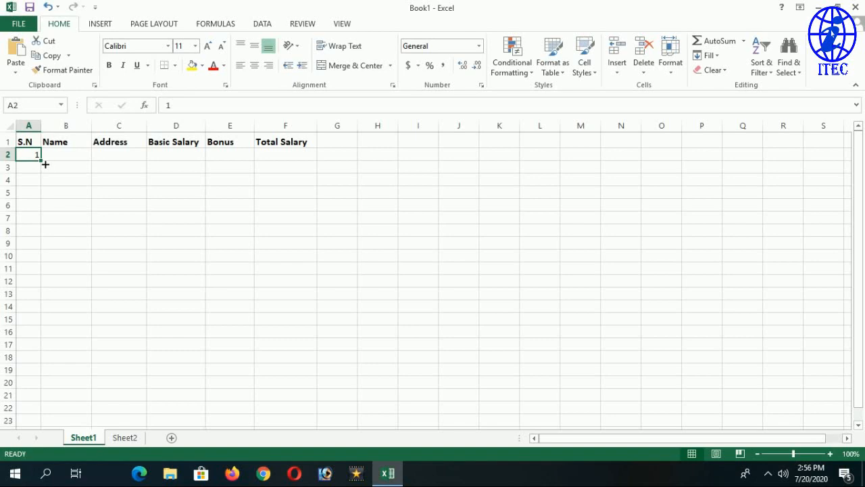
drag(45, 163, 54, 284)
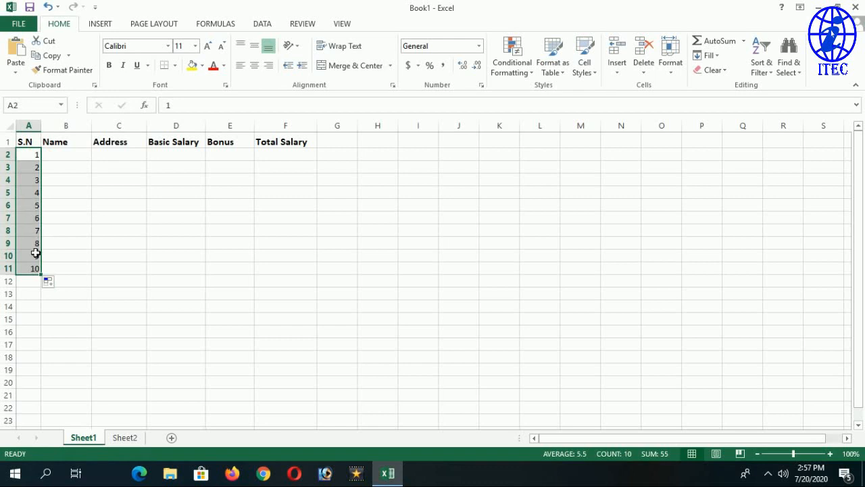
Step: Try extending the serial numbers from A11 down to A15, and clear the added values 11 to 14
click(63, 248)
click(38, 271)
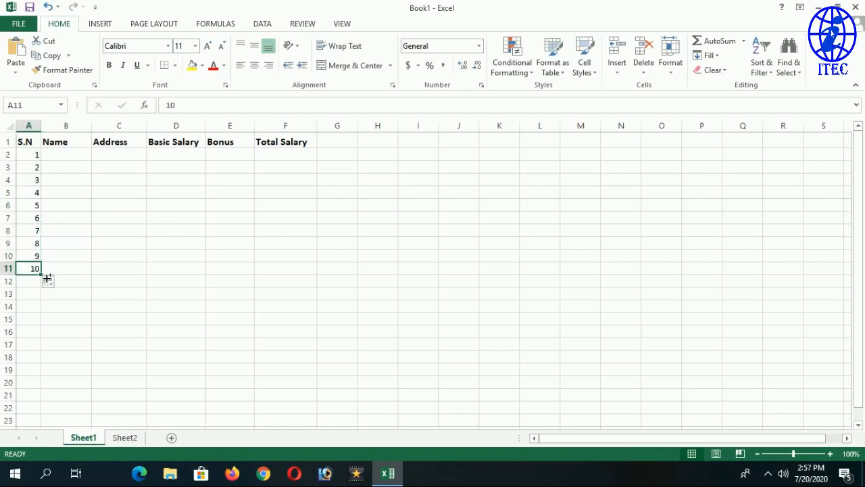
drag(42, 275, 53, 327)
drag(37, 360, 35, 282)
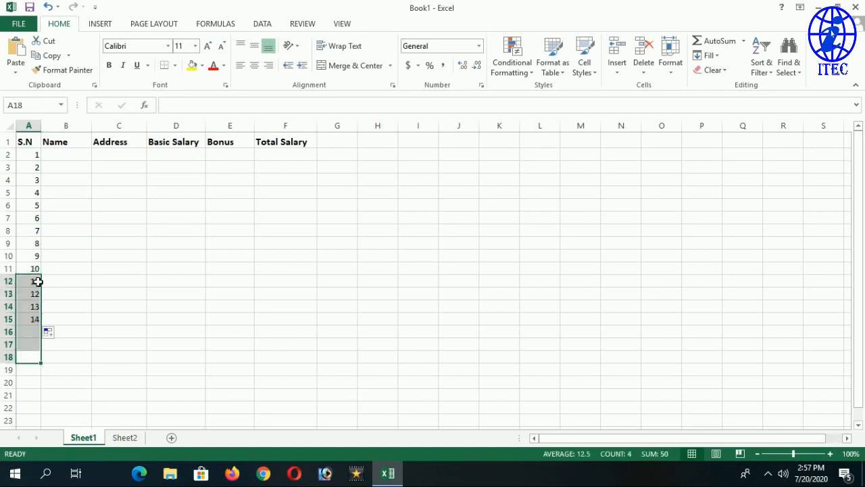
key(Delete)
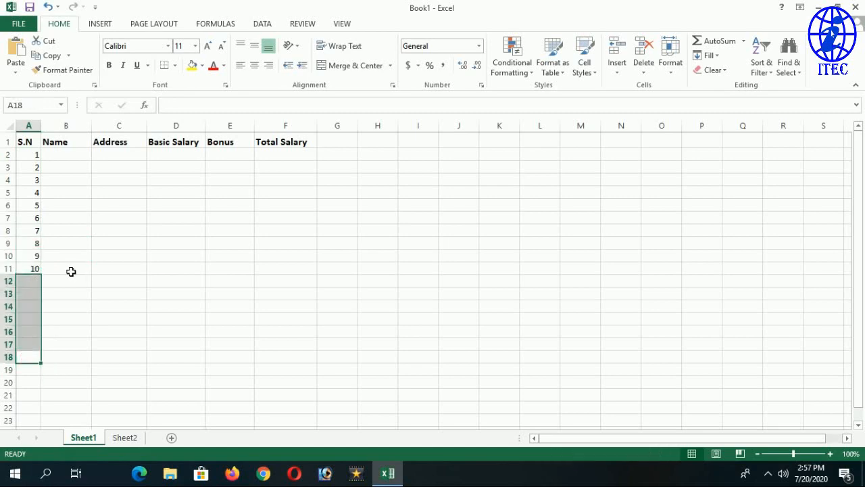
Step: Enter the first employee's name in B2 and address in C2
click(71, 157)
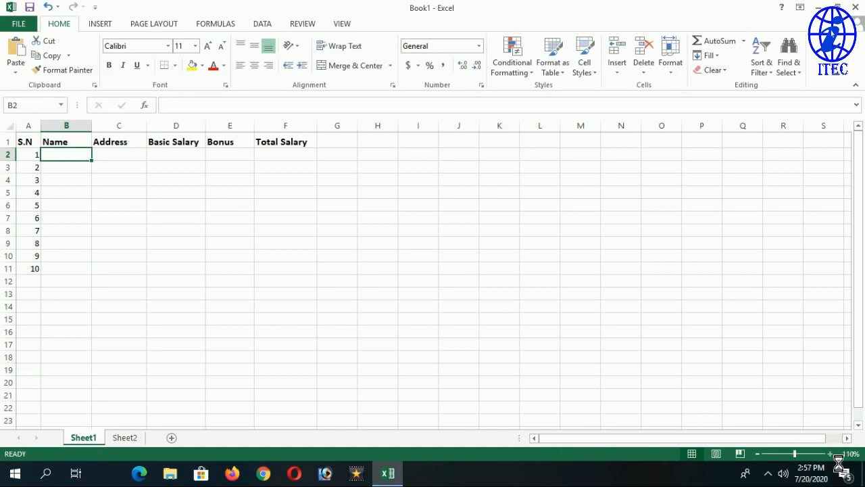
click(830, 454)
click(830, 454)
click(830, 454)
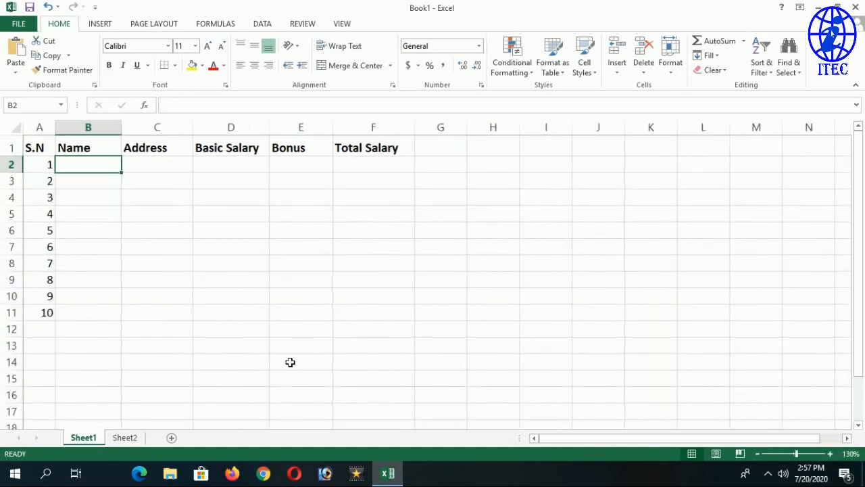
scroll(102, 214, down, 2)
scroll(102, 213, up, 2)
text(Mahesh)
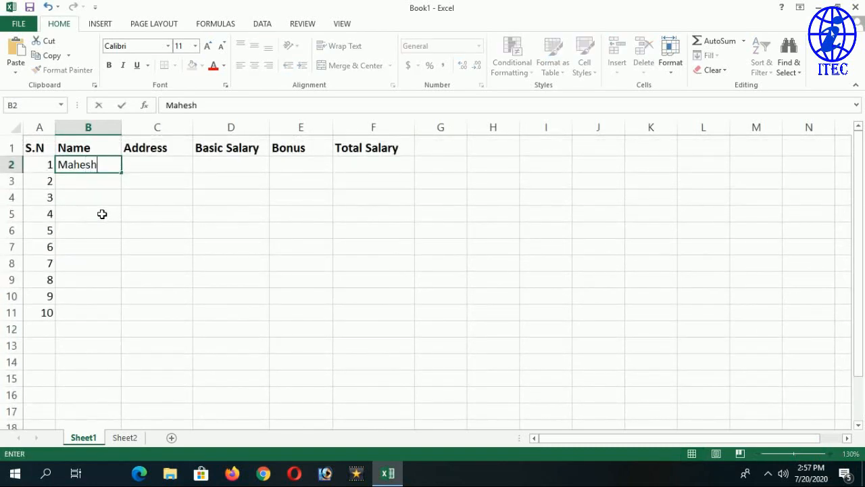
key(Tab)
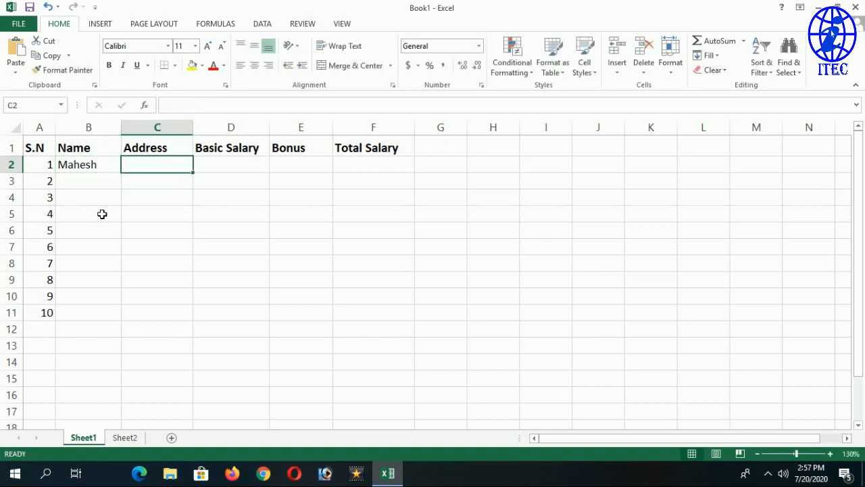
text(KTM)
key(Tab)
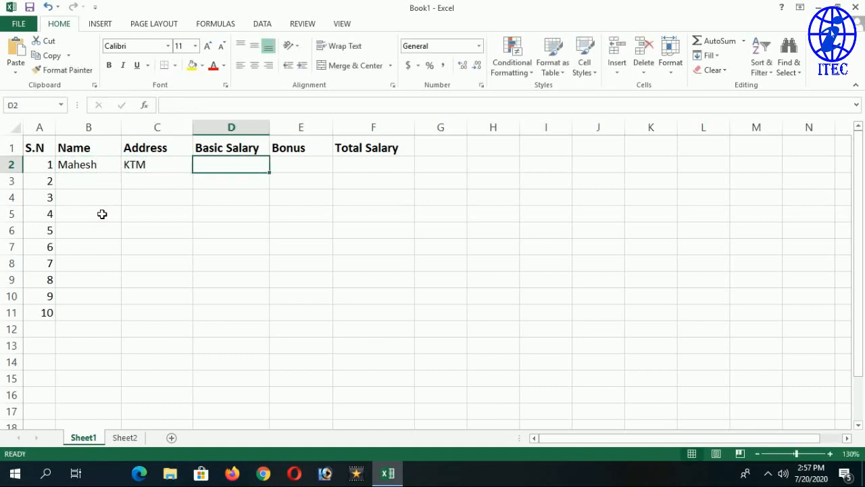
Step: Enter the first employee's basic salary of 15000 in D2 and bonus of 500 in E2
text(15000)
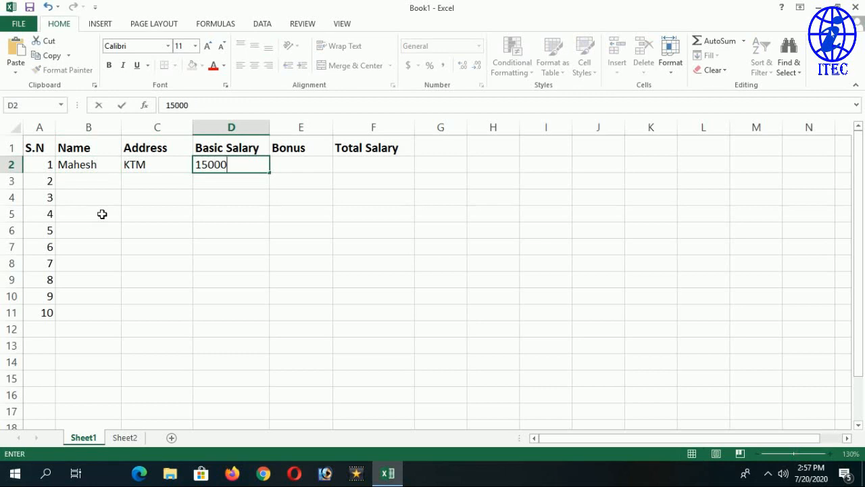
key(ctrl+Return)
key(Tab)
text(500)
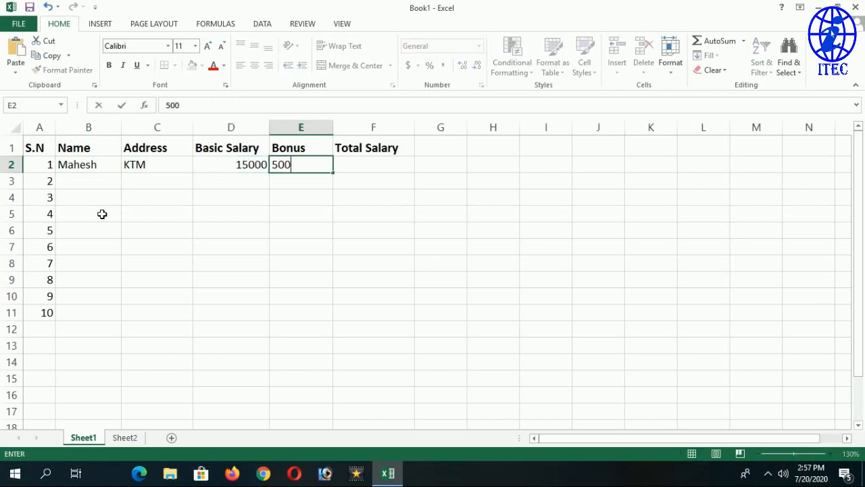
key(Tab)
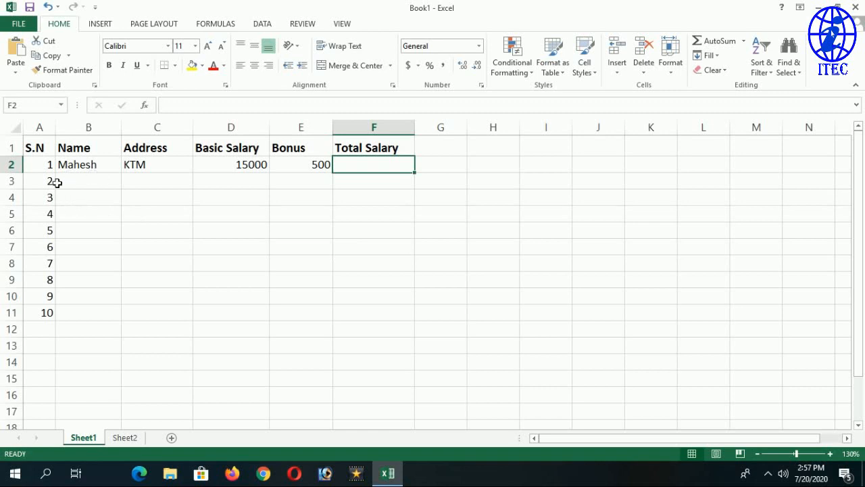
Step: Fill row 3 with the second employee's name and address, a basic salary of 16000 and a bonus of 800
click(100, 189)
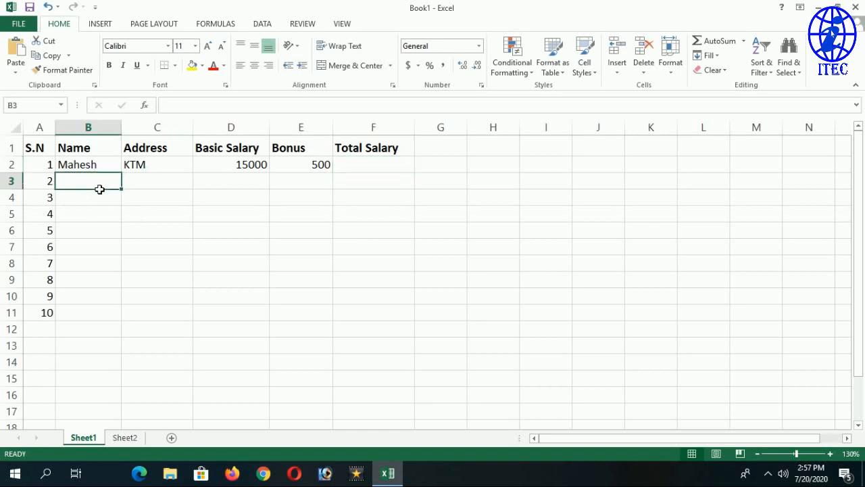
text(Amit)
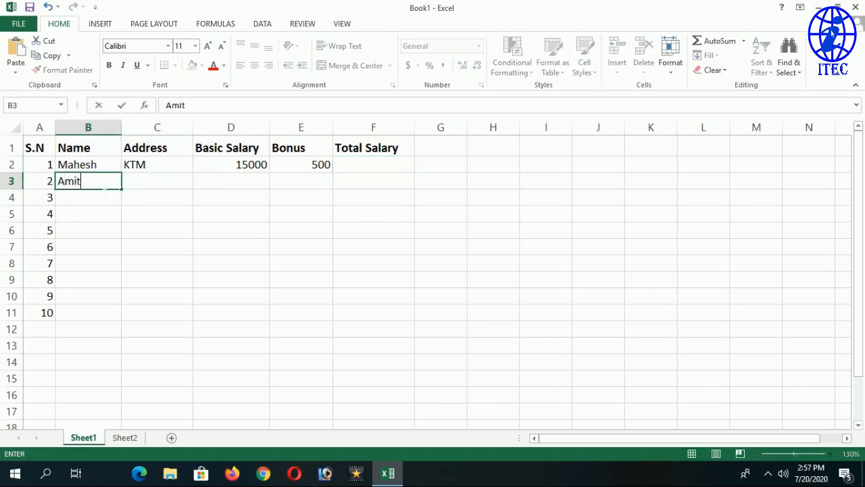
key(Tab)
text(Pokhara)
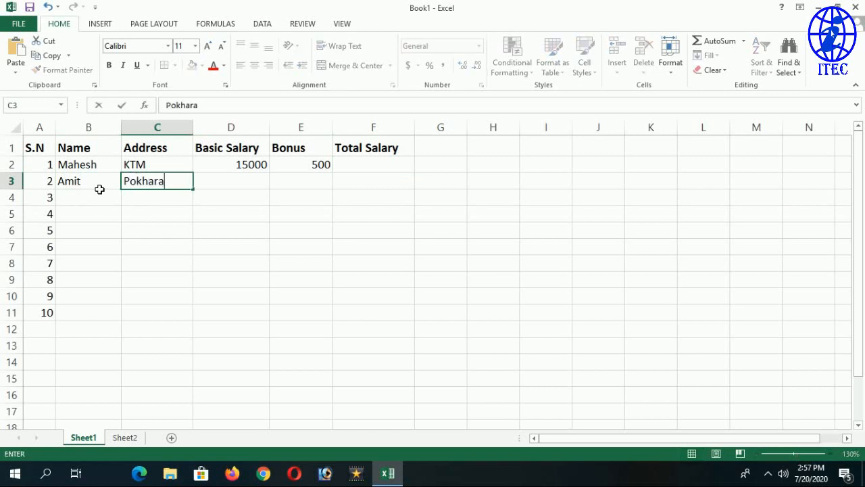
key(Tab)
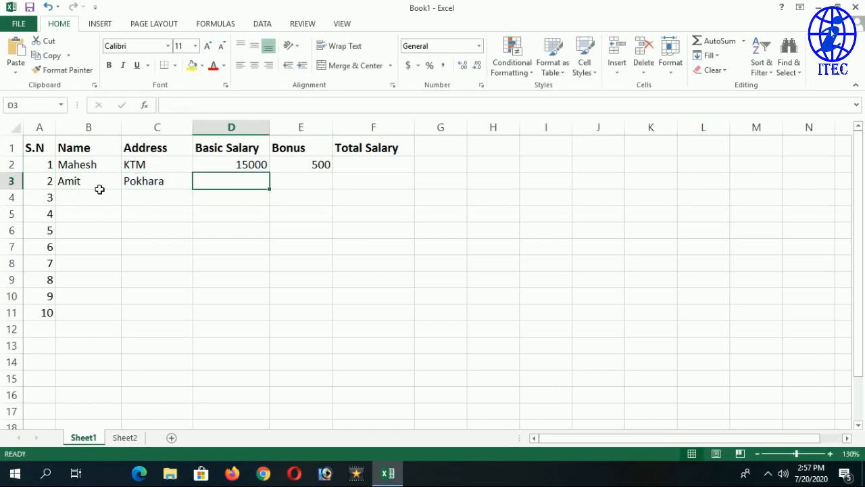
text(16000)
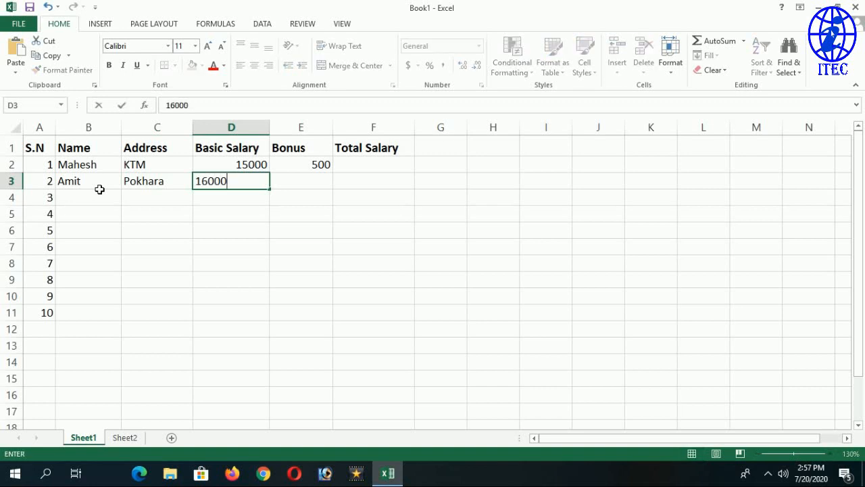
key(Tab)
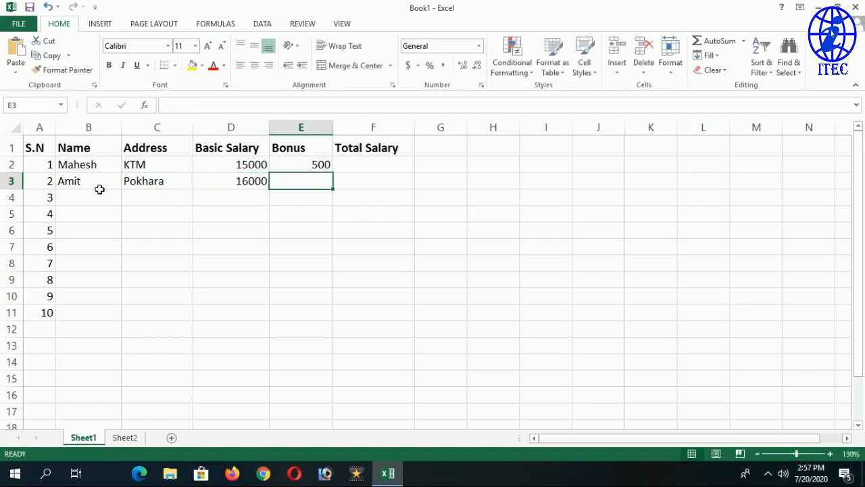
text(800)
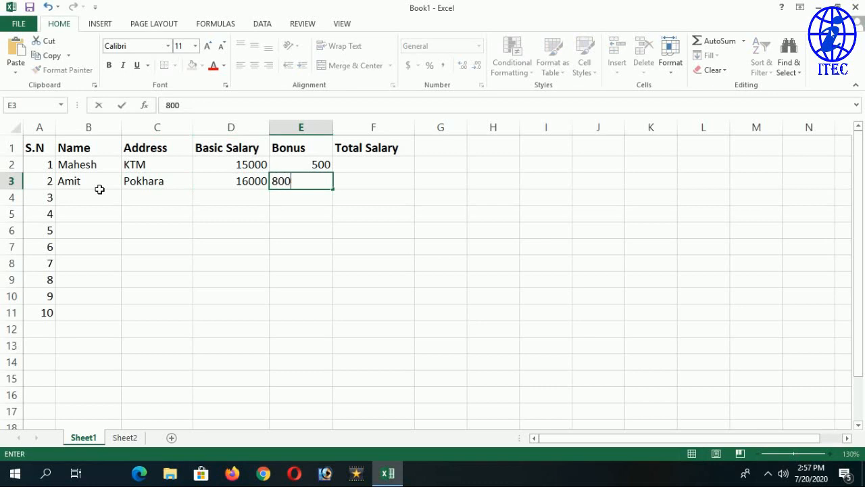
key(Return)
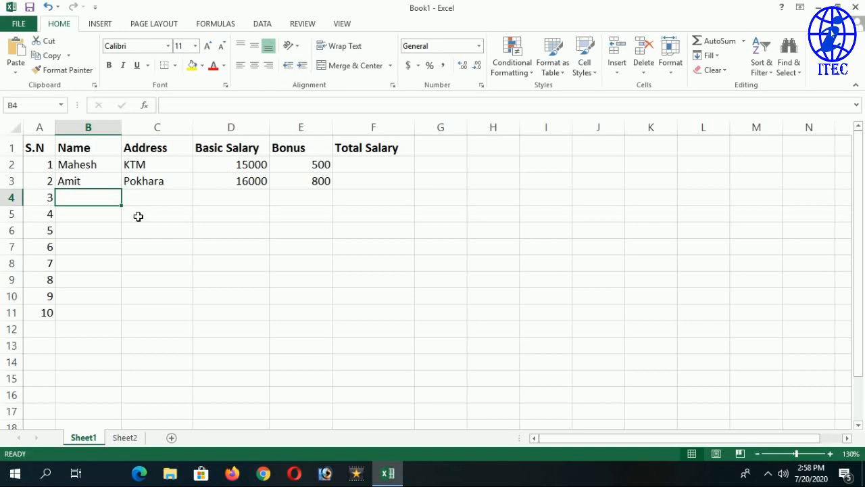
Step: Fill row 4 with the third employee's name and address, a basic salary of 10000 and a bonus of 500
text(Karina)
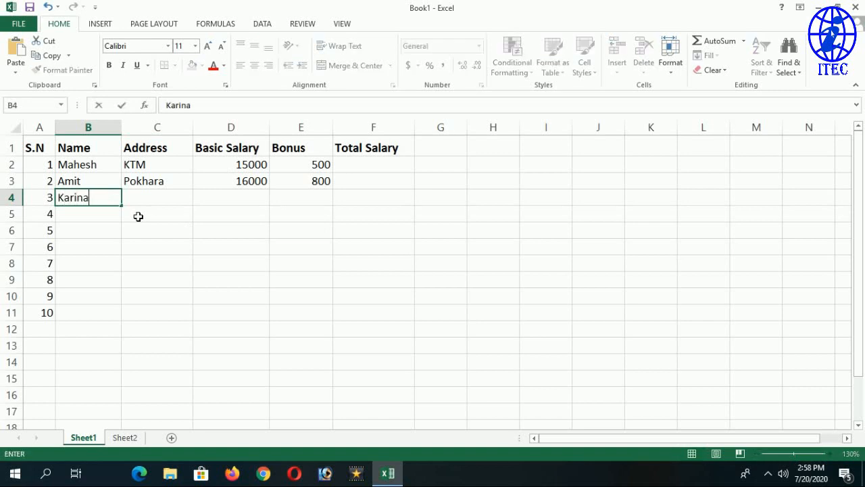
key(Tab)
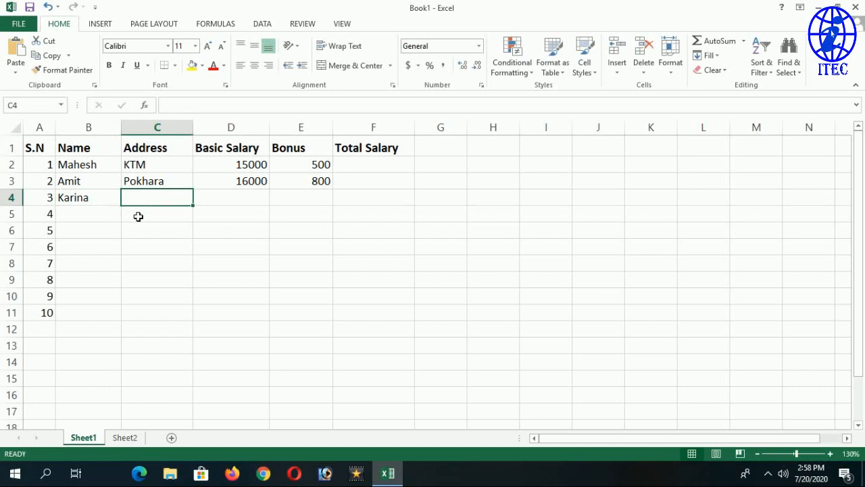
text(Dang)
key(Tab)
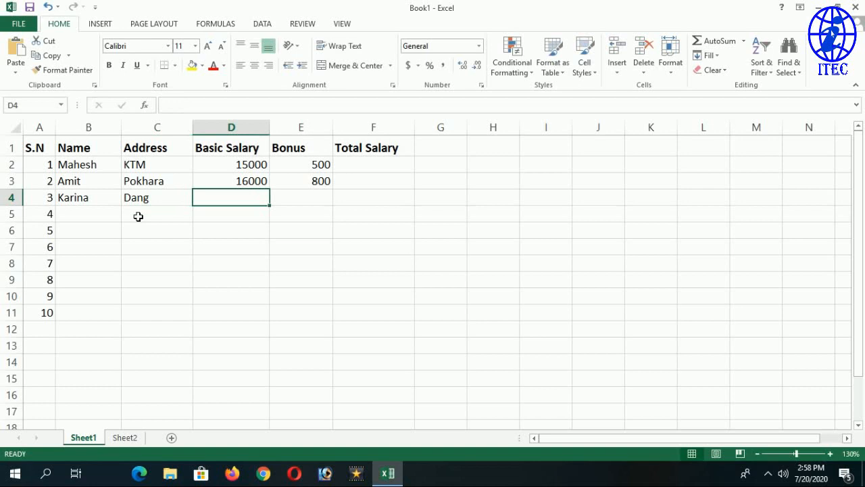
text(10000)
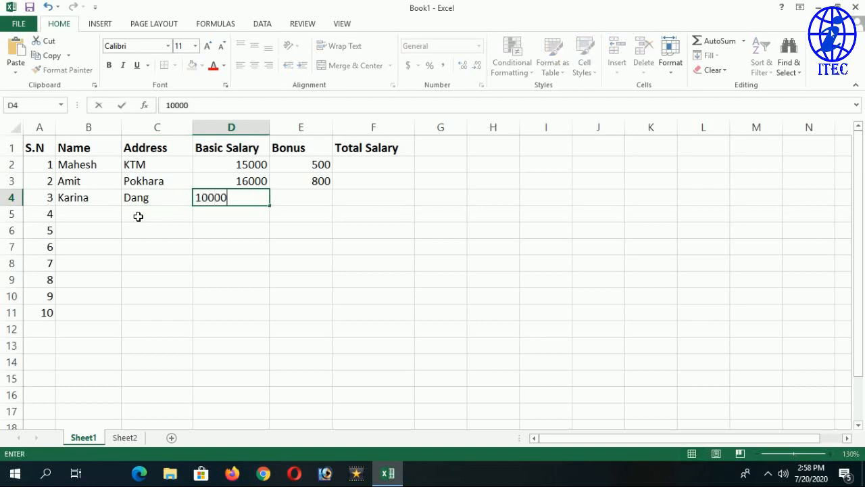
key(Tab)
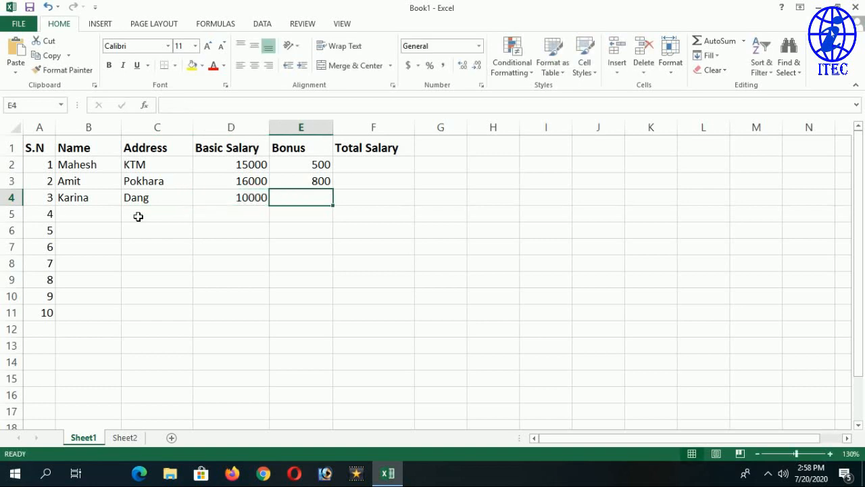
text(500)
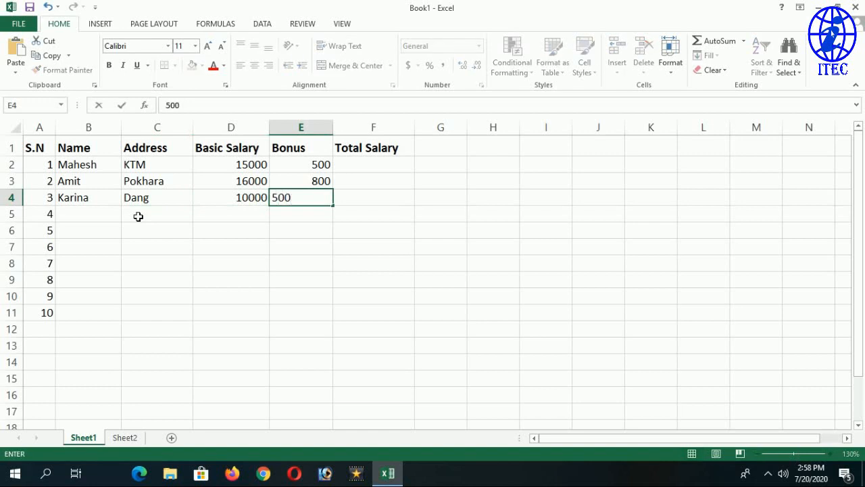
key(Return)
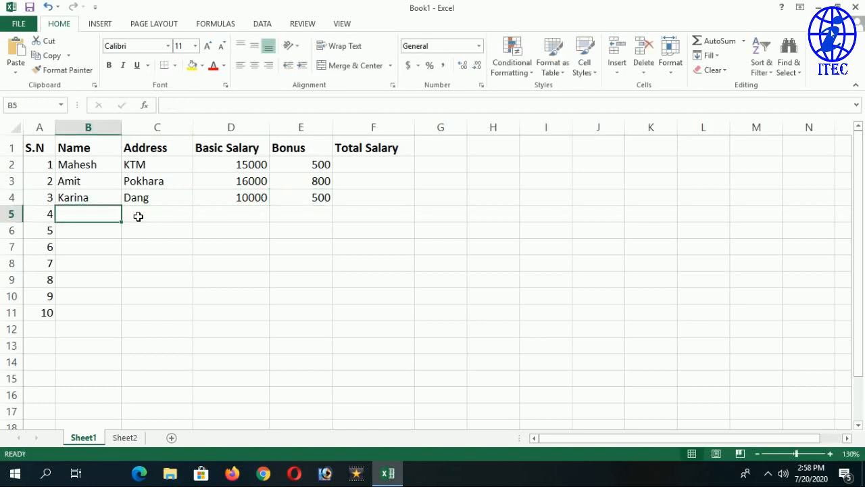
Step: Fill row 5 with the fourth employee's name and address, a basic salary of 16000 and a bonus of 500
text(Mukanda)
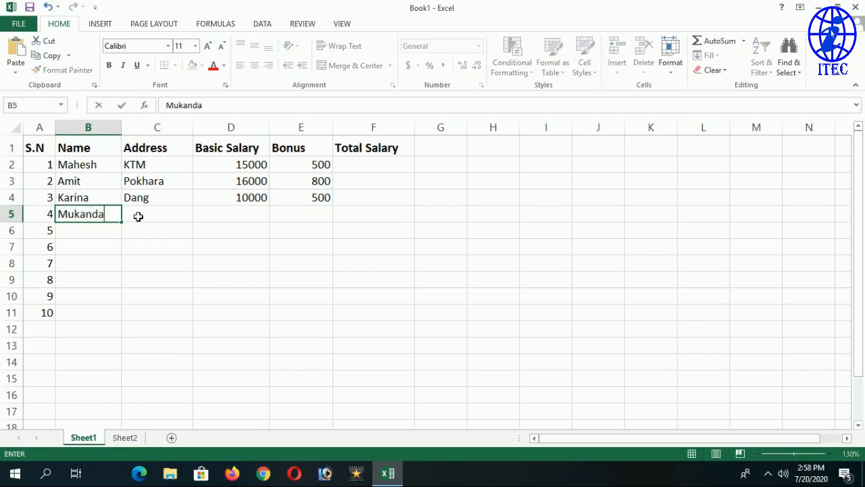
key(Tab)
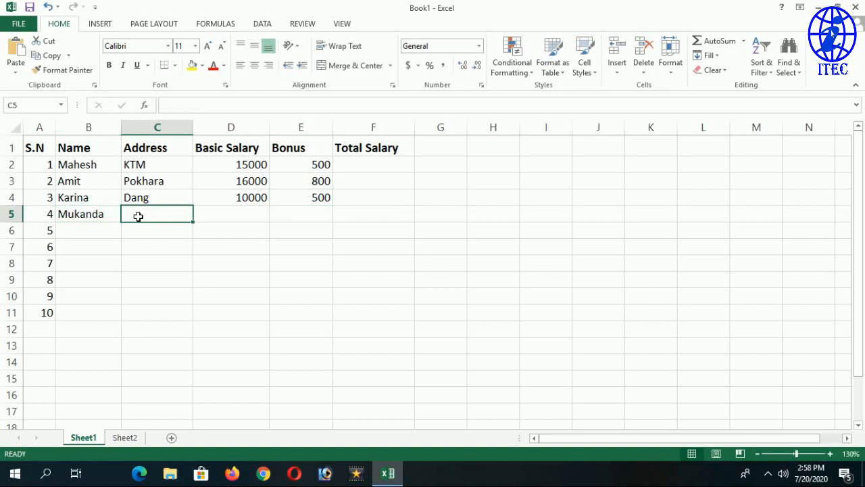
text(Pyuthan)
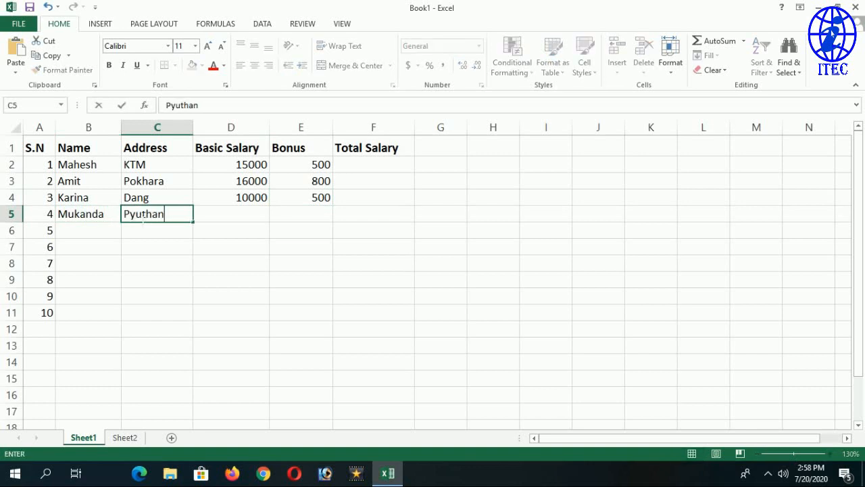
key(Tab)
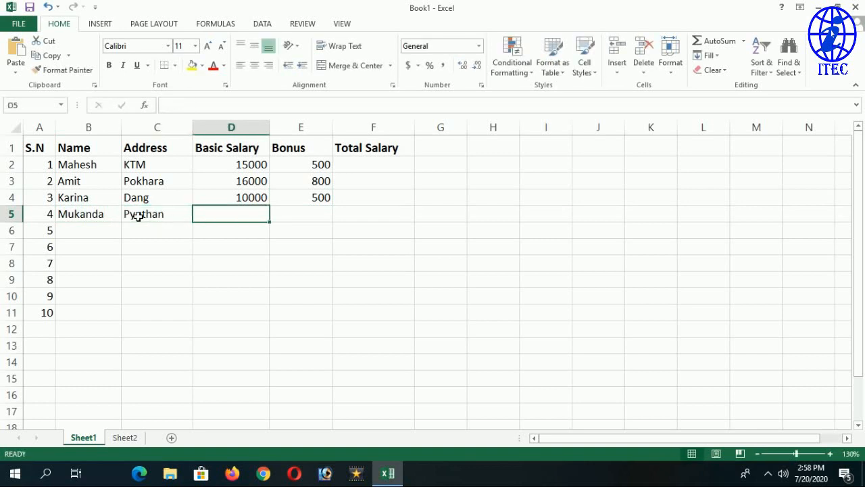
text(16000)
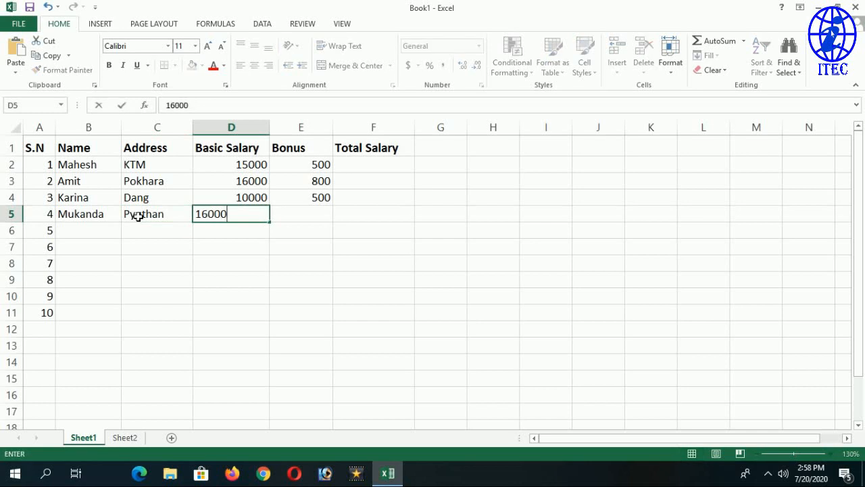
key(Return)
key(Tab)
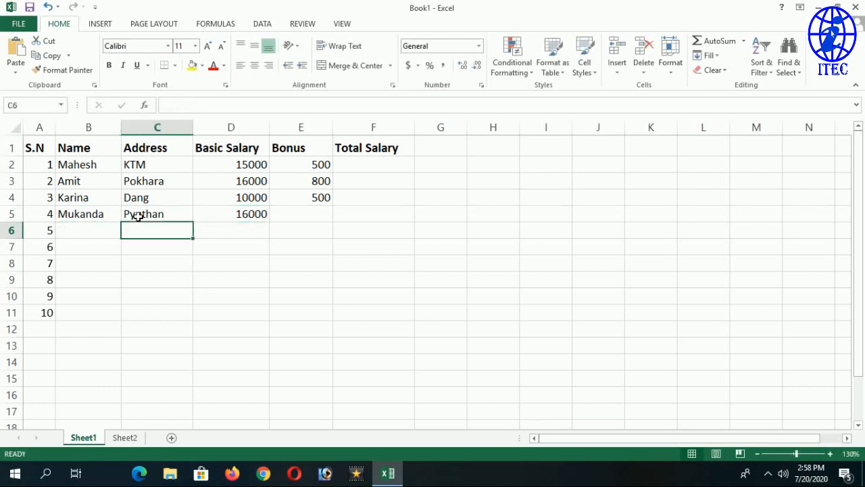
click(322, 217)
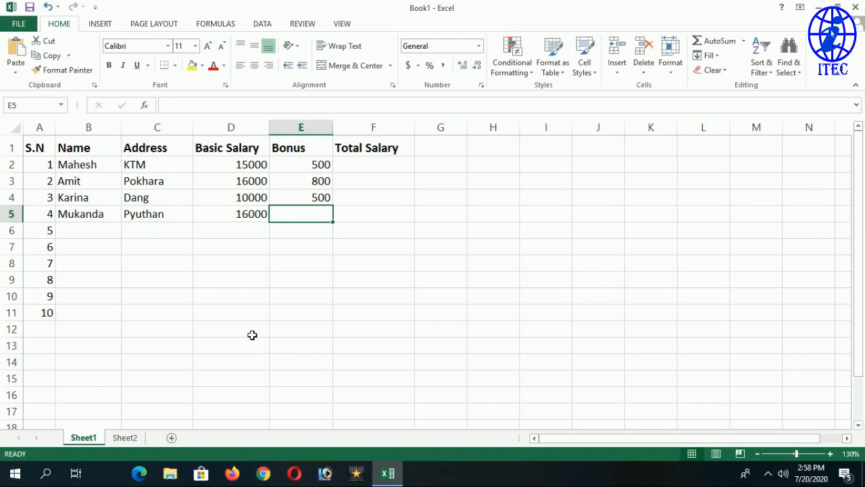
text(500)
key(Return)
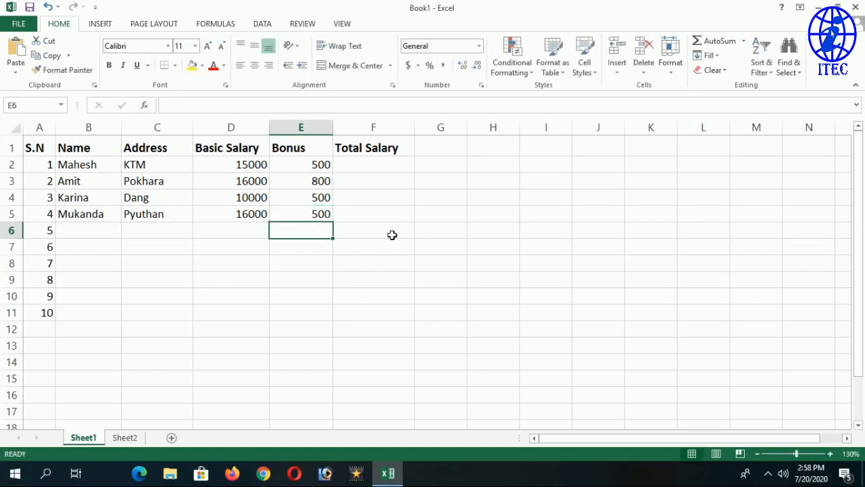
Step: Widen the Bonus column slightly and narrow the Total Salary column by a similar amount
click(330, 129)
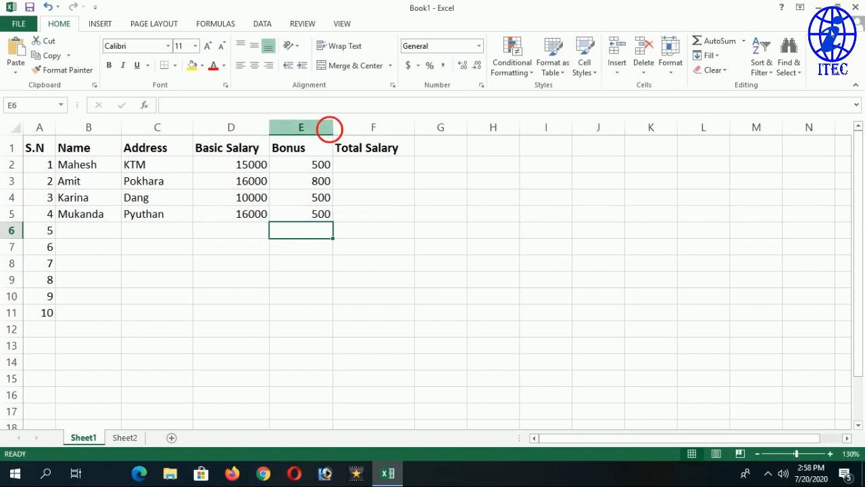
drag(330, 129, 334, 129)
drag(422, 133, 419, 133)
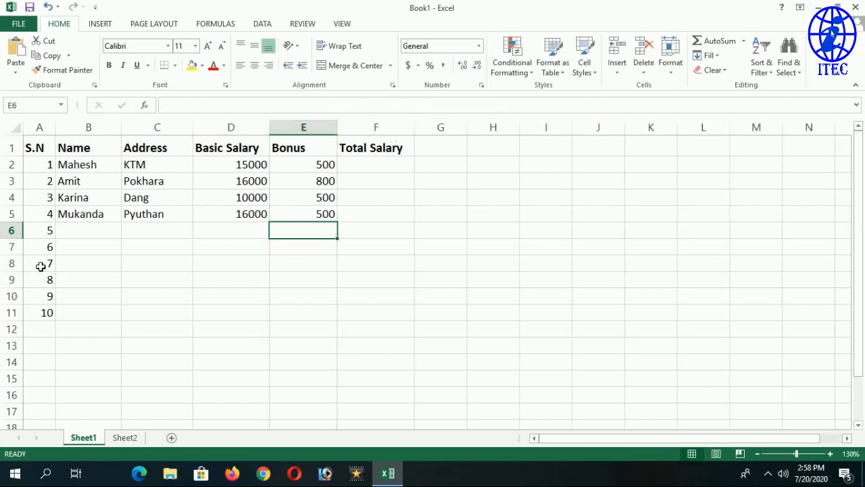
click(42, 228)
click(112, 269)
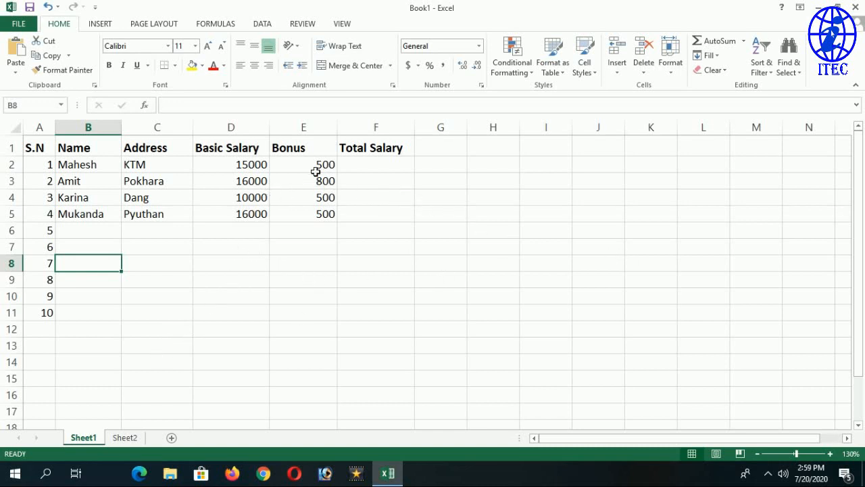
Step: Clear the bonus values from E2:E6 and enter the formula =D2*10% in E2
drag(317, 170, 309, 235)
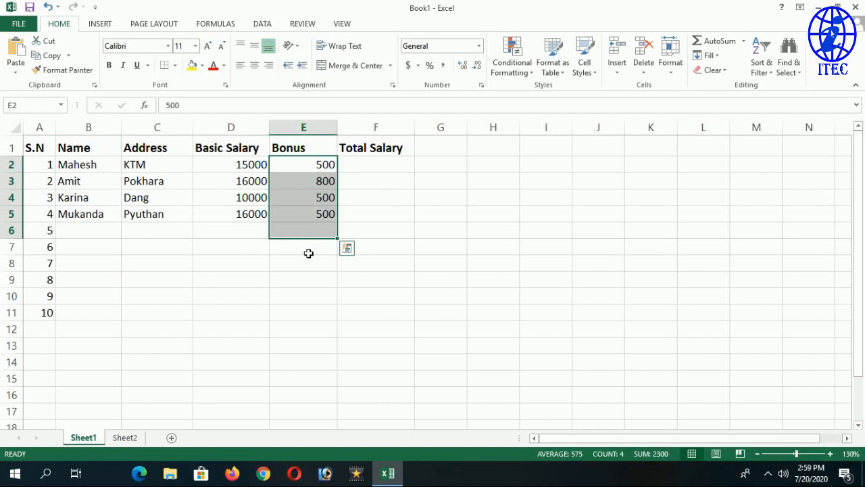
key(Delete)
click(328, 169)
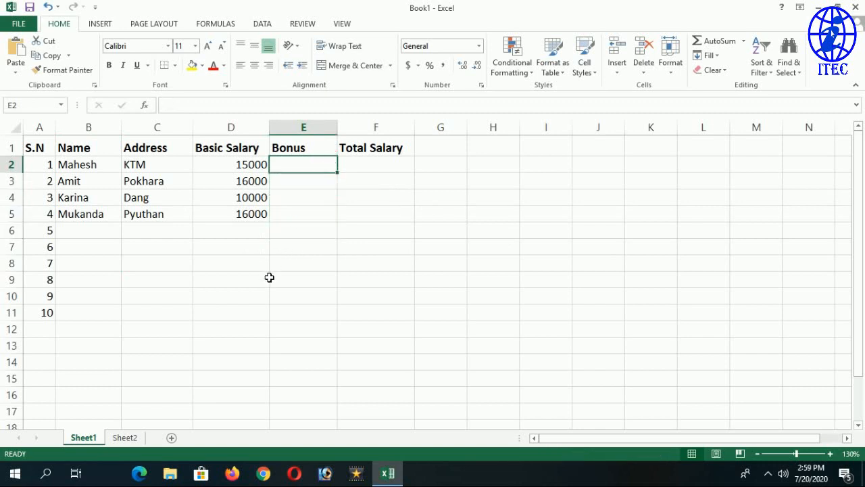
text(=)
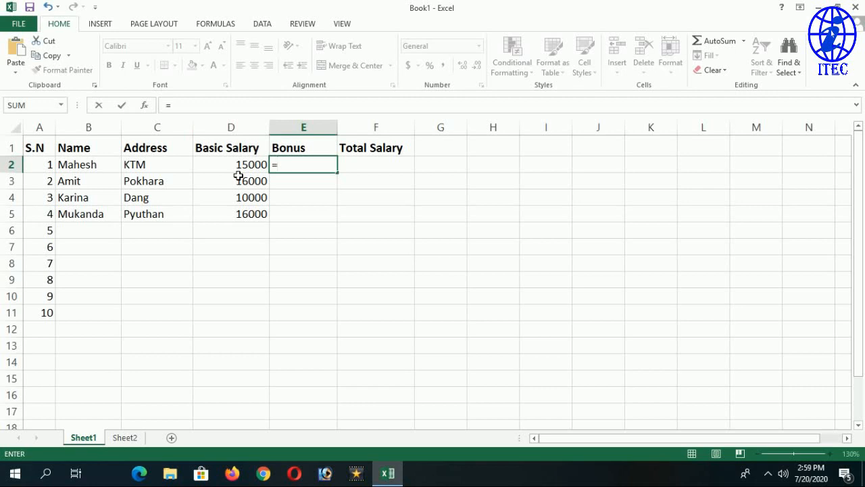
text(d2)
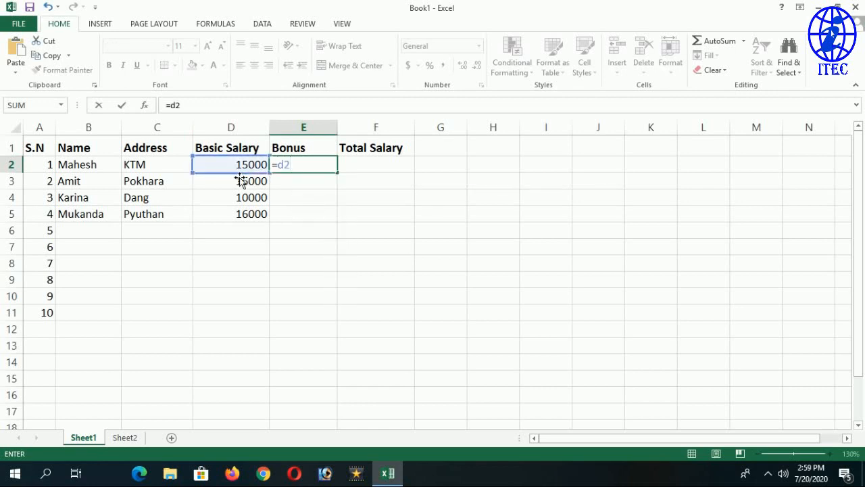
text(*)
key(BackSpace)
text(*10%)
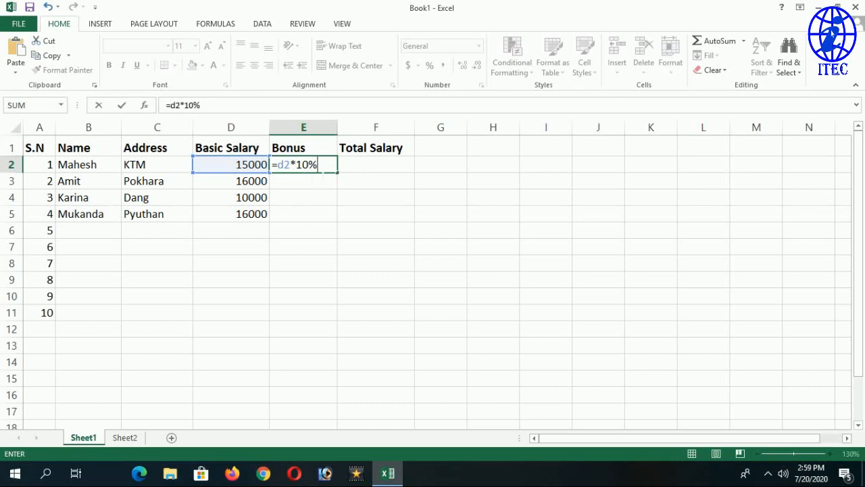
key(Return)
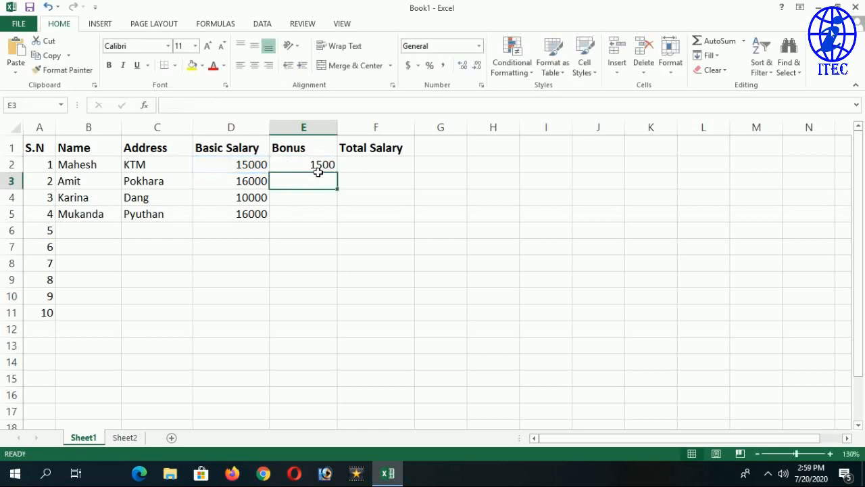
Step: Fill the bonus formula from E2 down to E6
click(322, 164)
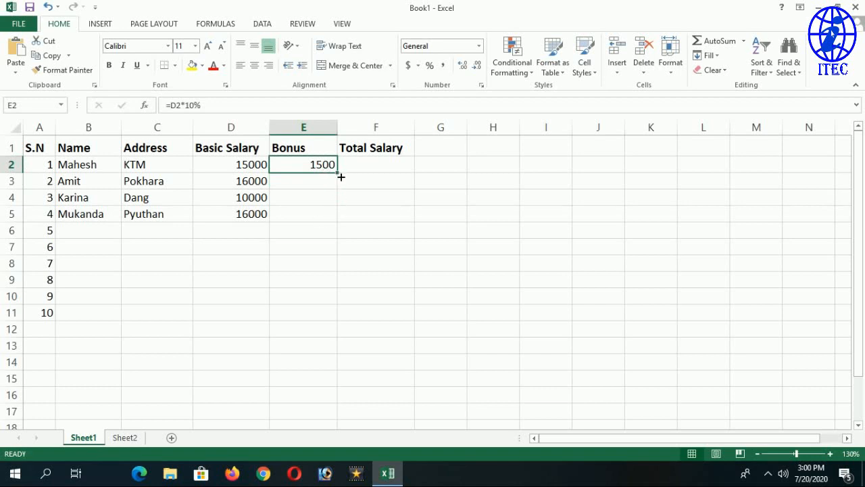
drag(341, 176, 343, 225)
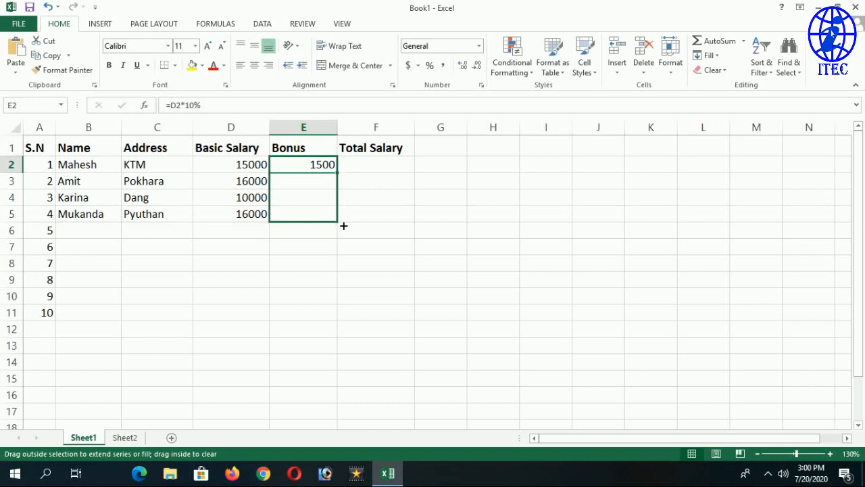
drag(343, 225, 344, 236)
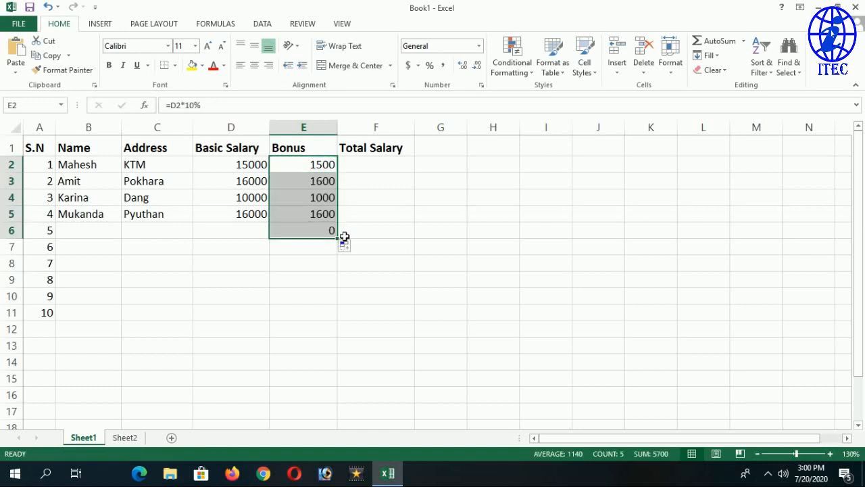
click(319, 169)
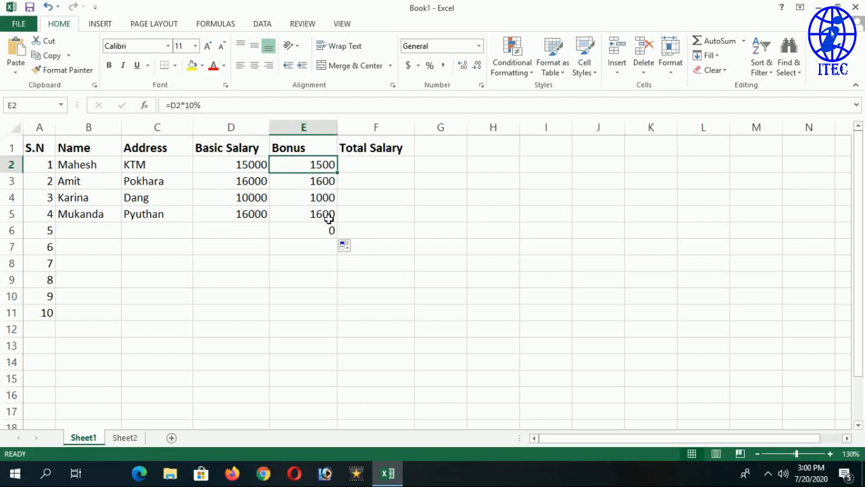
Step: Enter the formula =D2+E2 in F2 to add the first employee's basic salary and bonus
click(395, 169)
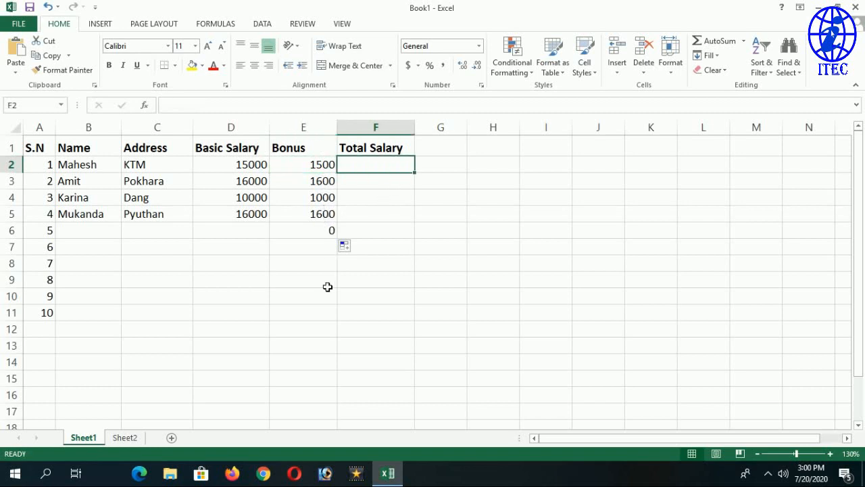
click(234, 168)
click(324, 170)
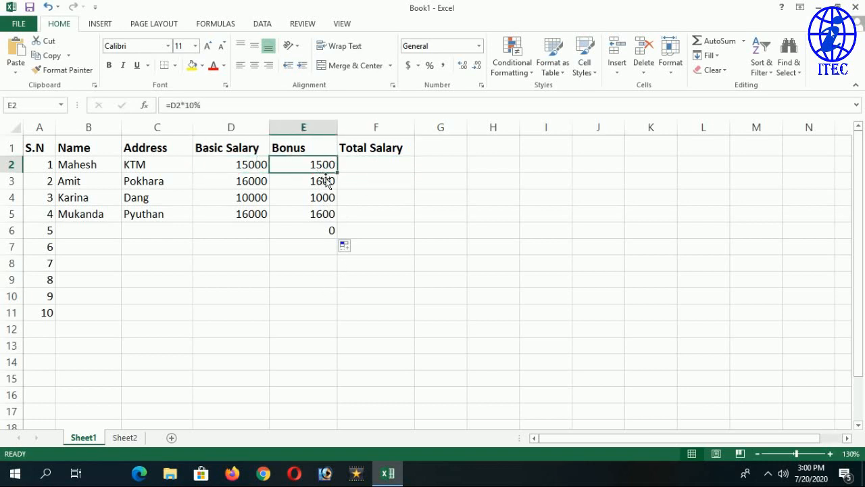
click(366, 166)
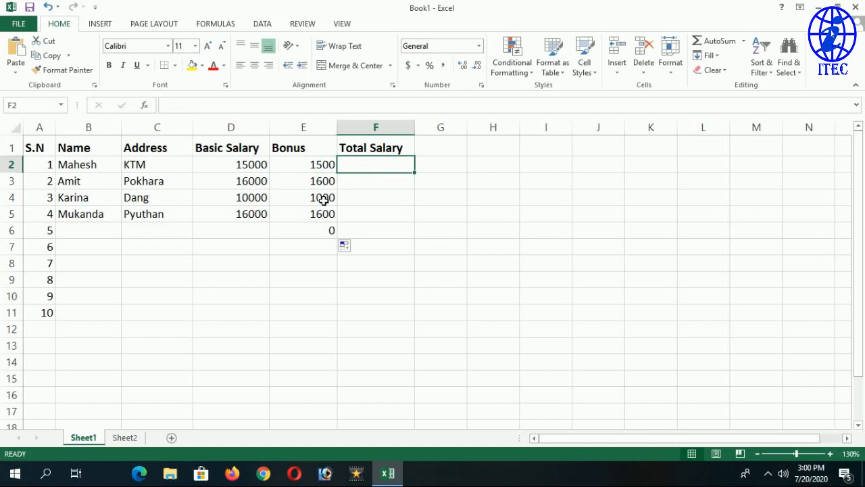
text(=)
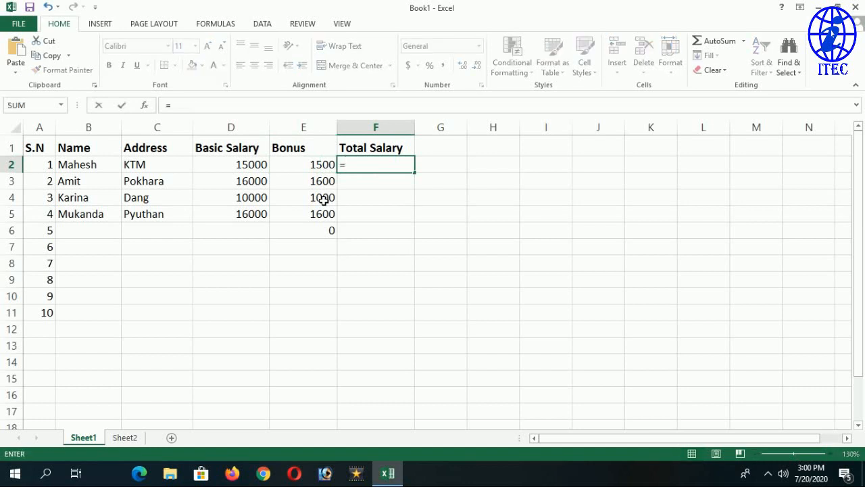
text(d2)
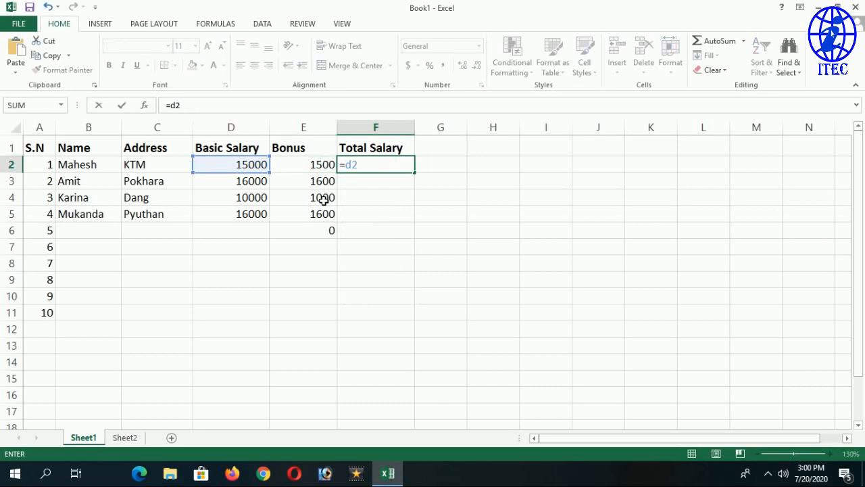
text(+e2)
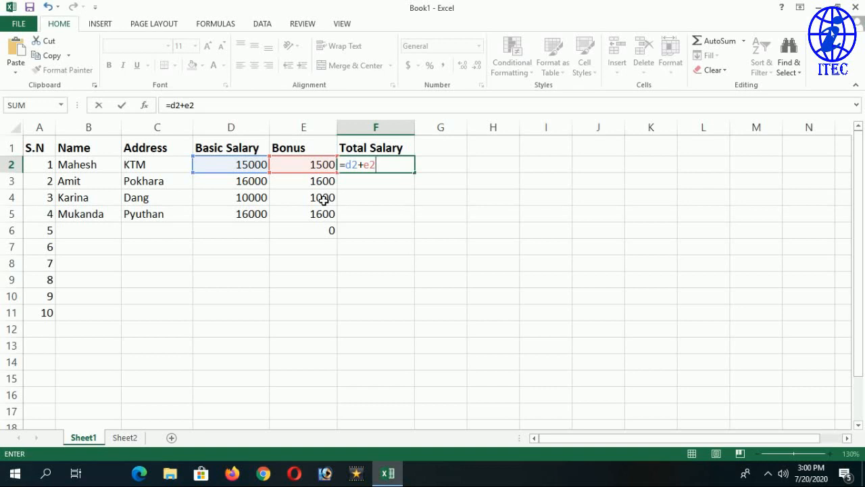
key(Return)
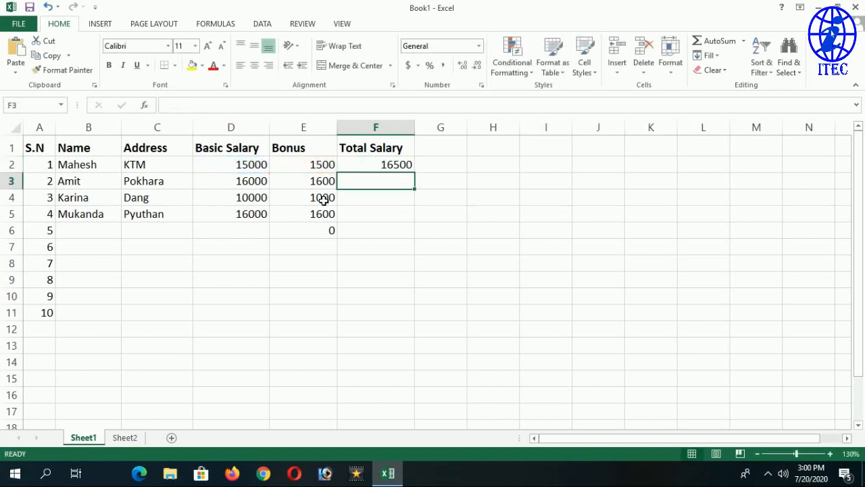
Step: Fill the total salary formula from F2 down to F5 and inspect the formulas in F2 and F5
click(409, 164)
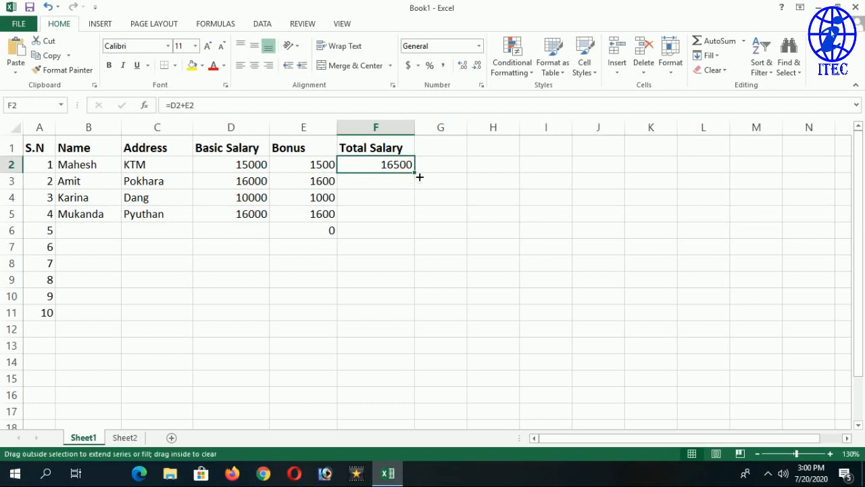
double_click(420, 177)
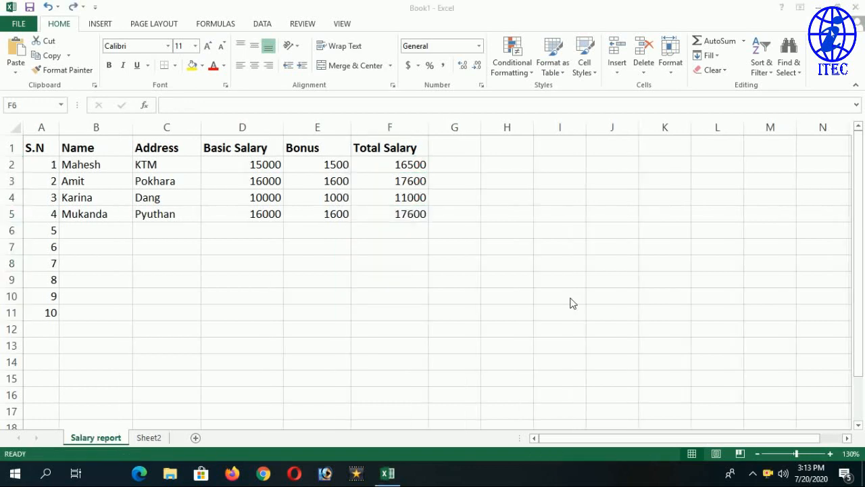
click(367, 231)
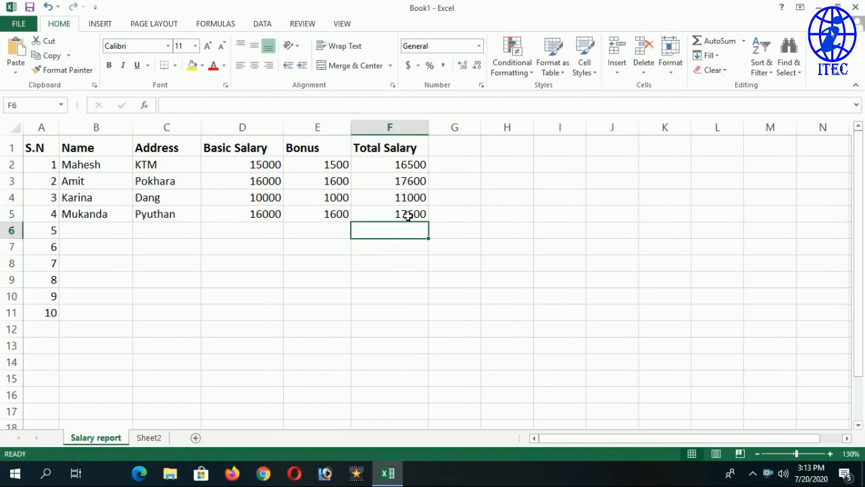
click(384, 263)
click(402, 164)
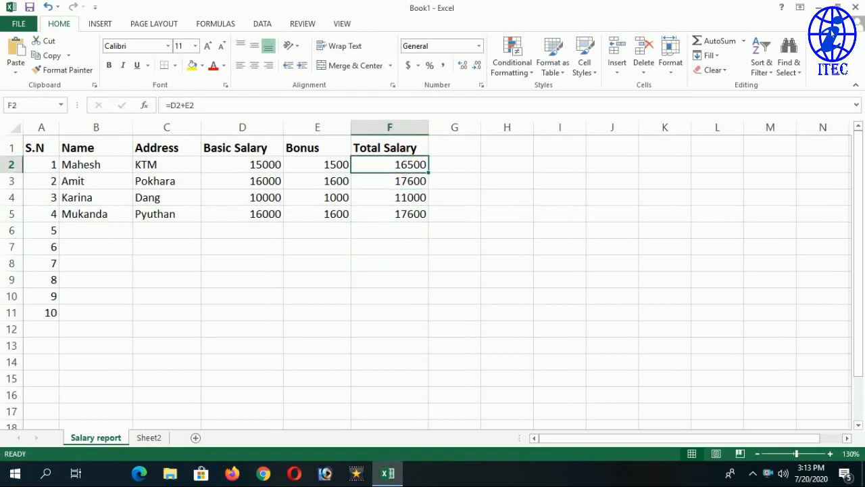
double_click(406, 217)
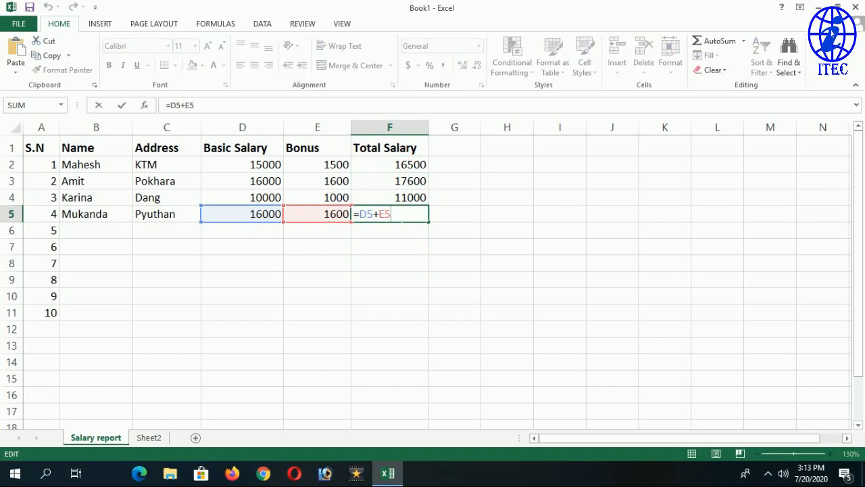
key(Return)
Step: Clear the total salary values from F3:F6 and refill the F2 formula down to F11
drag(406, 230, 412, 177)
key(Delete)
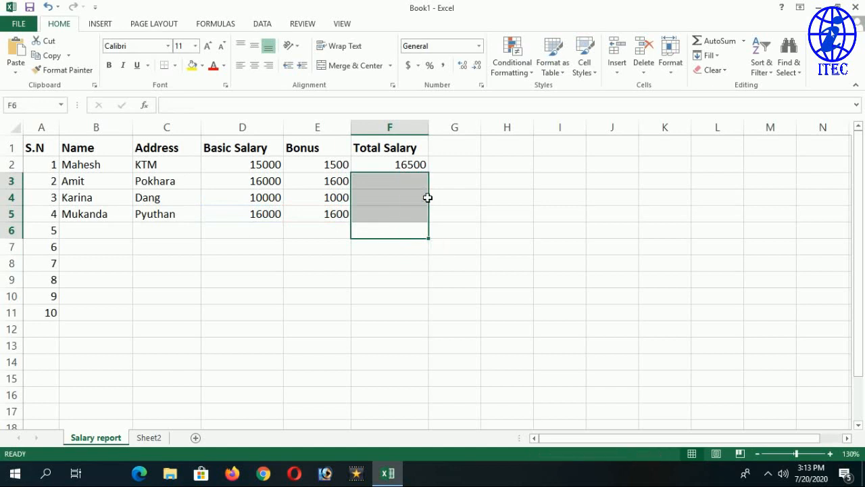
click(423, 165)
double_click(423, 165)
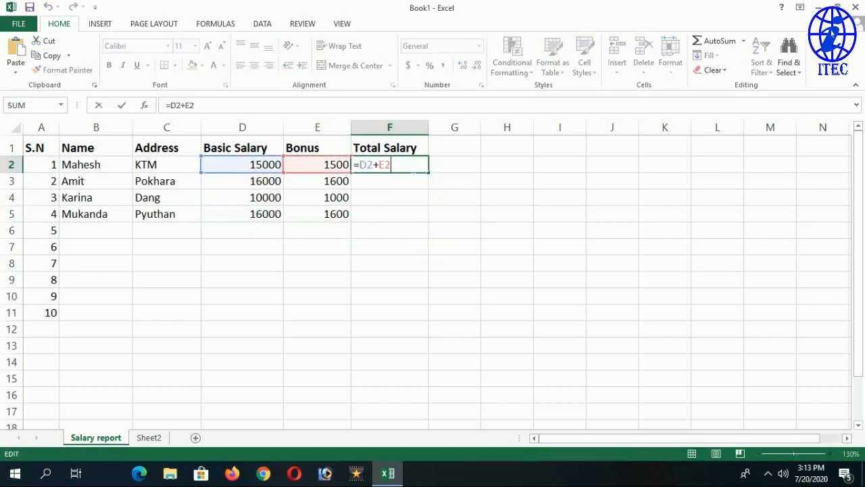
key(Return)
click(422, 166)
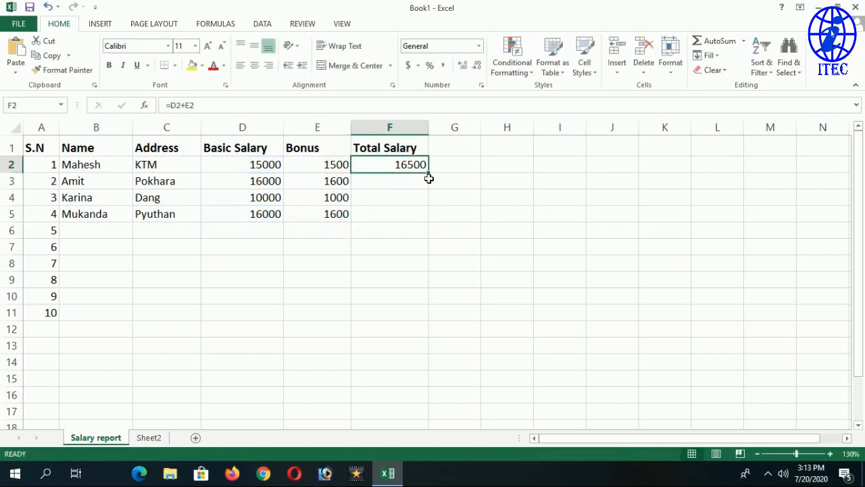
double_click(427, 173)
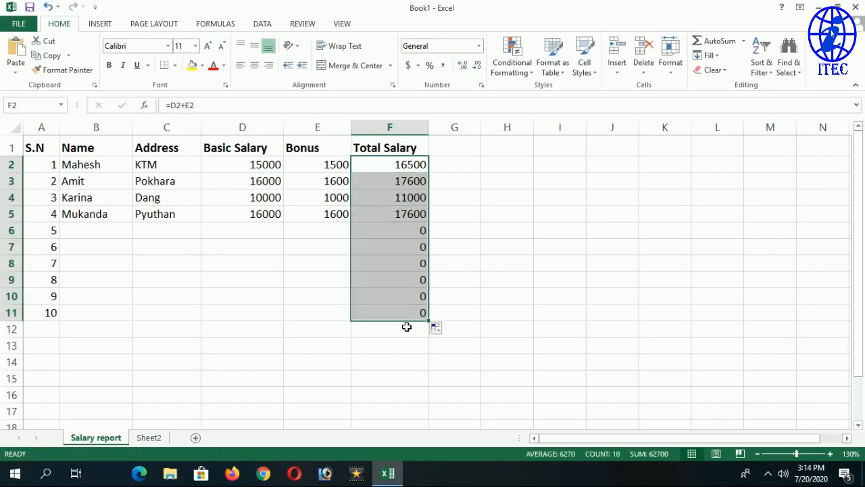
Step: Inspect the copied total salary formulas in F7 and F9 and the bonus formula in E2
double_click(410, 247)
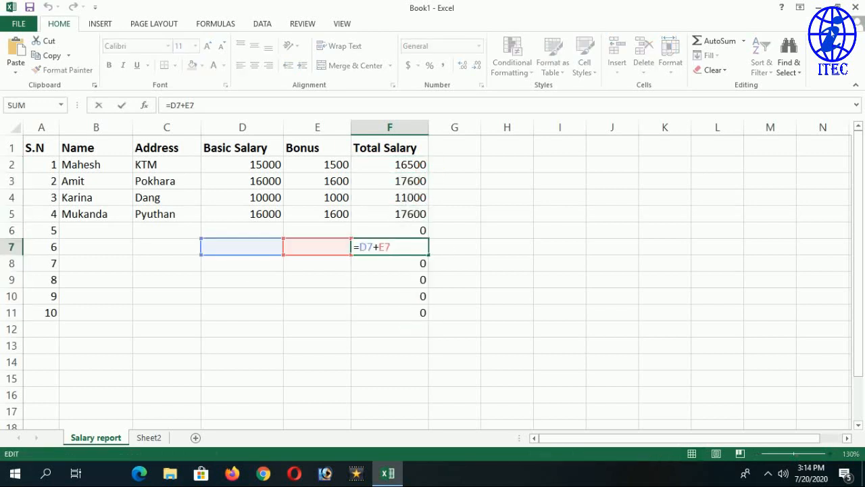
click(395, 287)
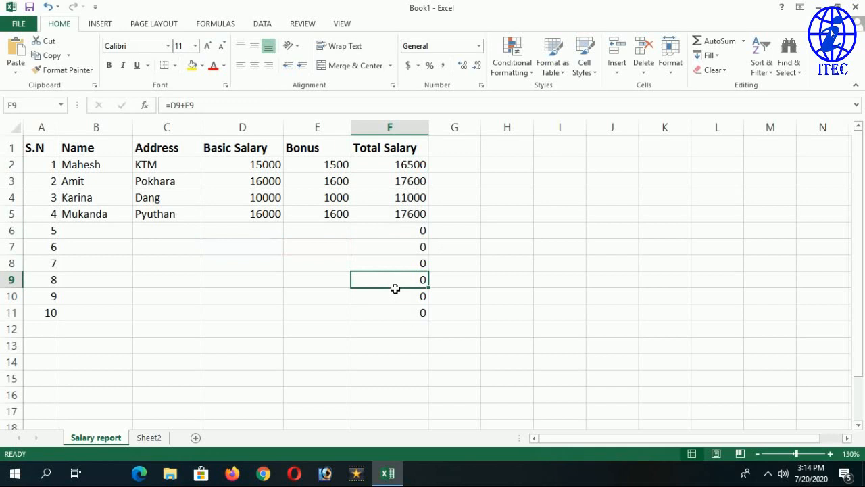
drag(88, 230, 431, 329)
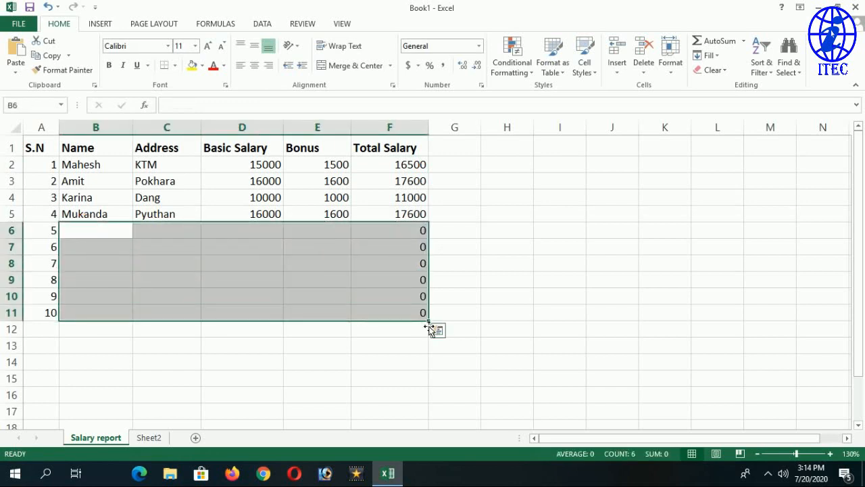
drag(332, 167, 338, 265)
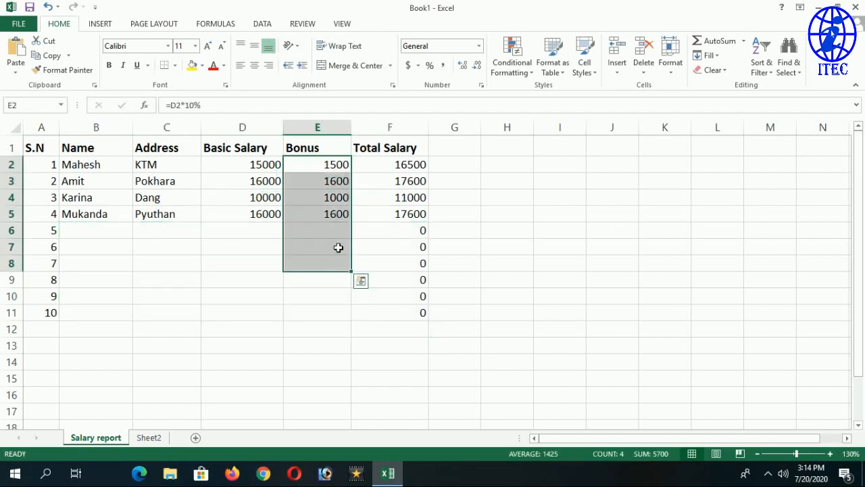
click(336, 181)
click(331, 167)
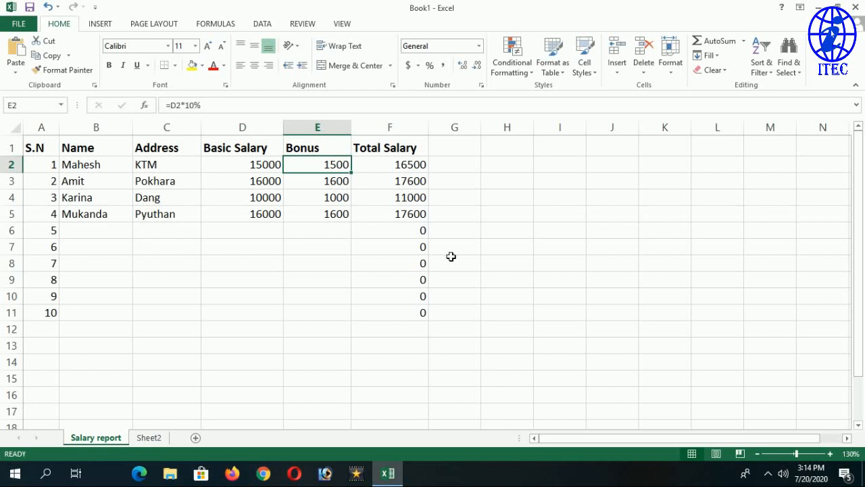
Step: Open the Salary report sheet's name for editing, keep it, and visit Sheet2 before returning to Salary report
click(92, 439)
double_click(93, 440)
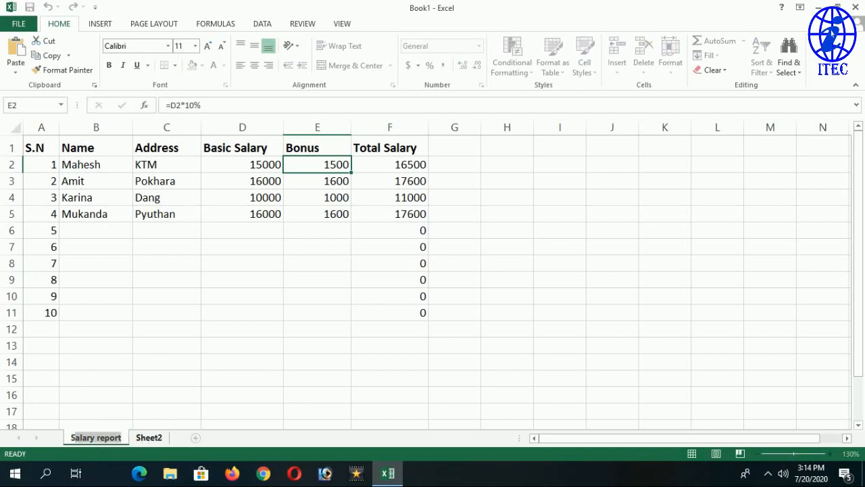
key(Return)
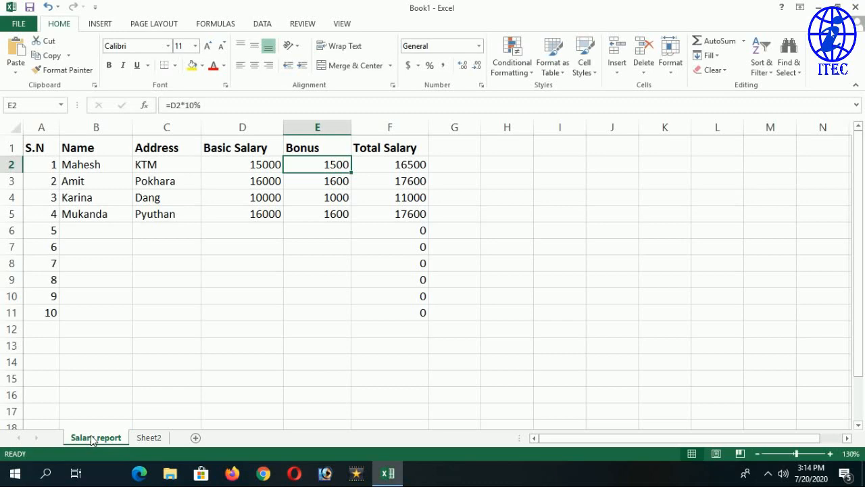
click(147, 437)
click(103, 440)
Step: Insert a column before Total Salary and enter HRA as its heading in F1
click(399, 247)
click(412, 127)
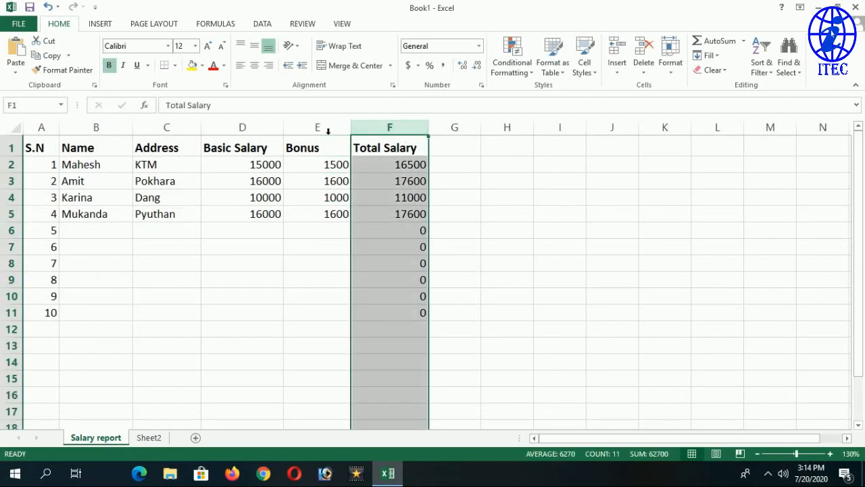
click(616, 54)
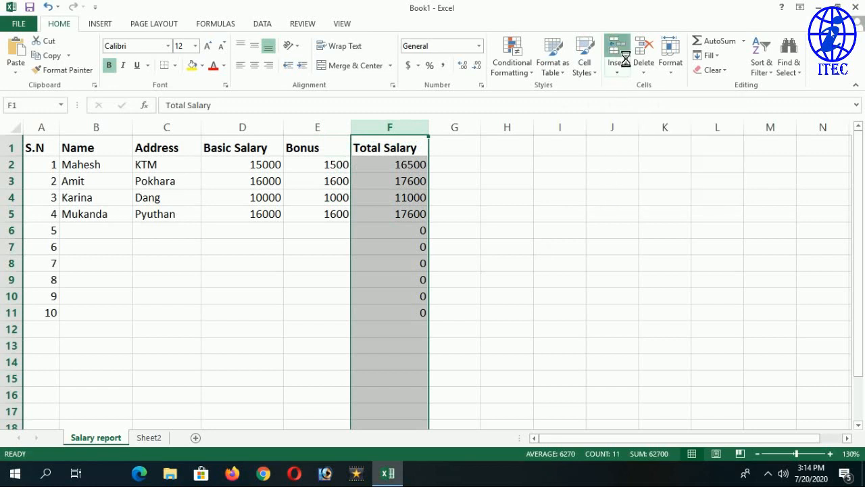
click(386, 175)
click(386, 153)
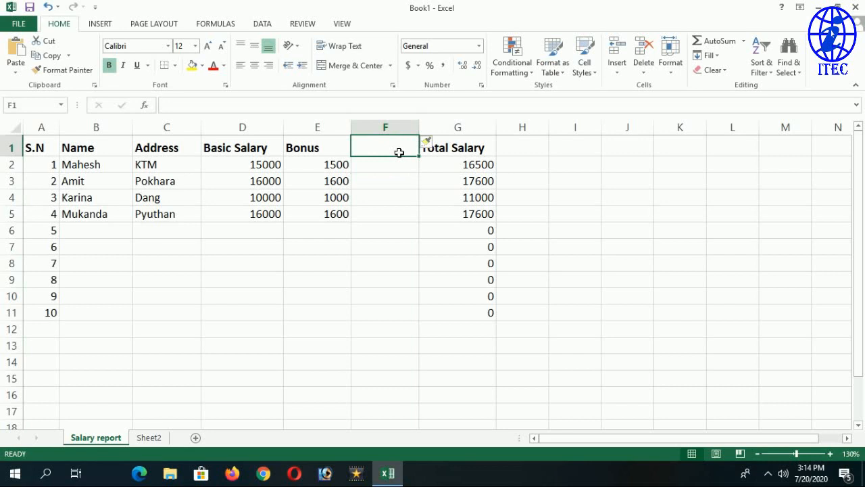
text(HRA)
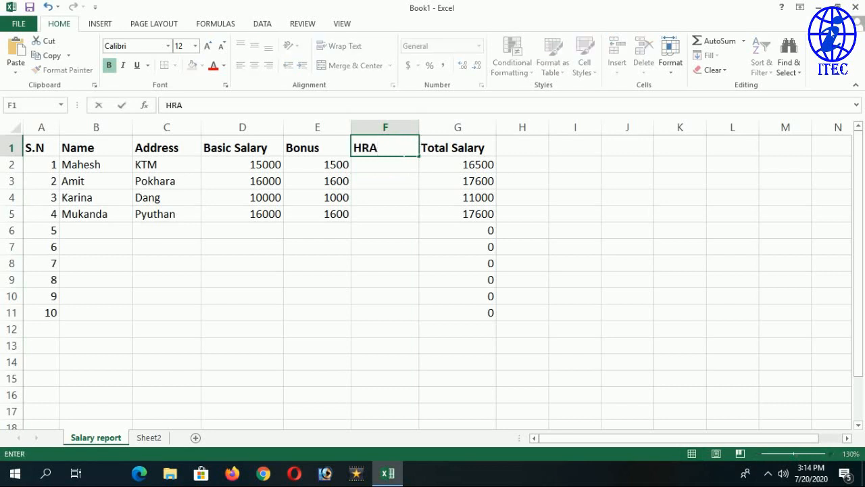
key(Return)
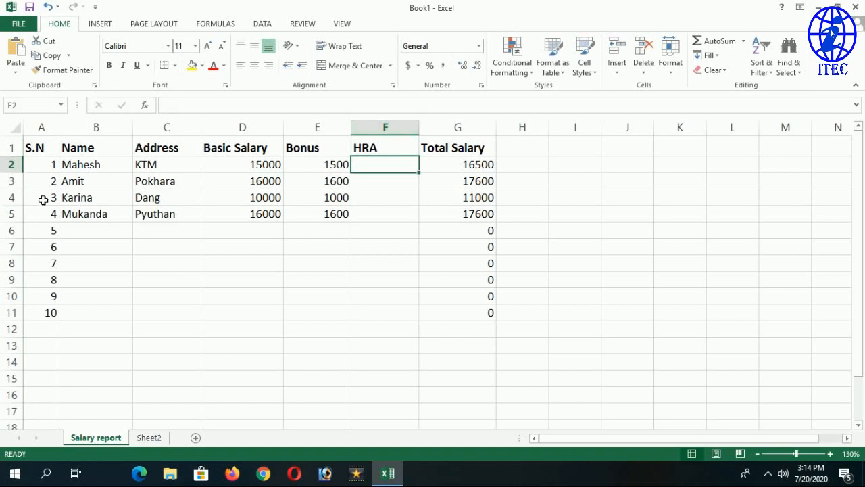
Step: Insert a blank row above row 4, between the second and third employee records
click(12, 198)
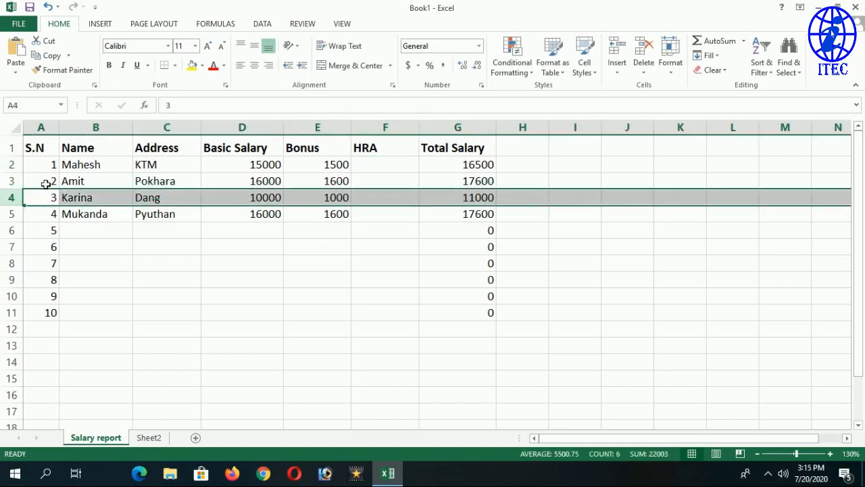
click(619, 57)
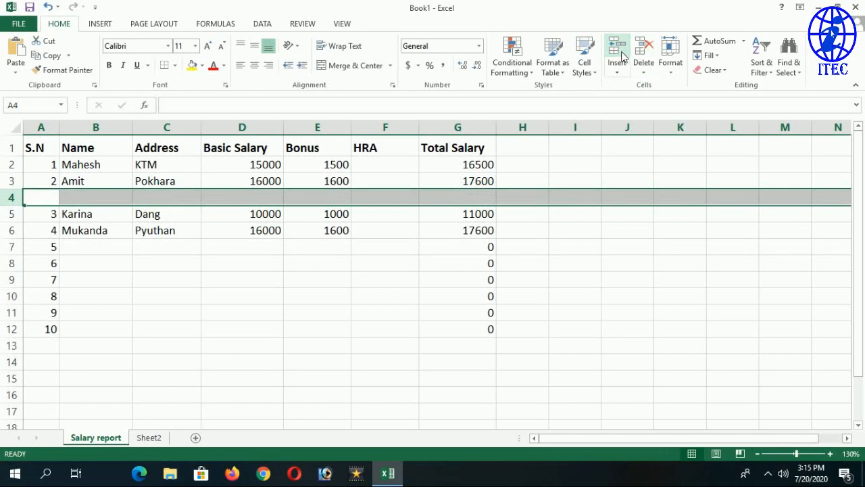
click(450, 280)
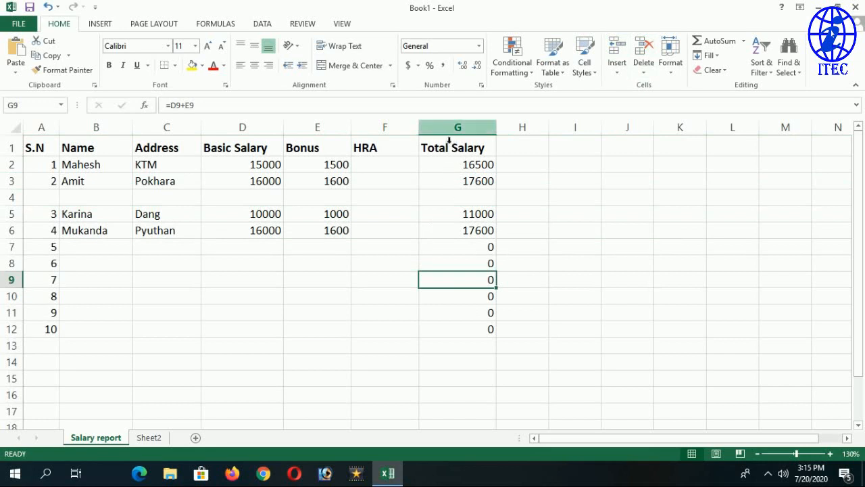
Step: Delete the HRA column from the salary table
click(395, 136)
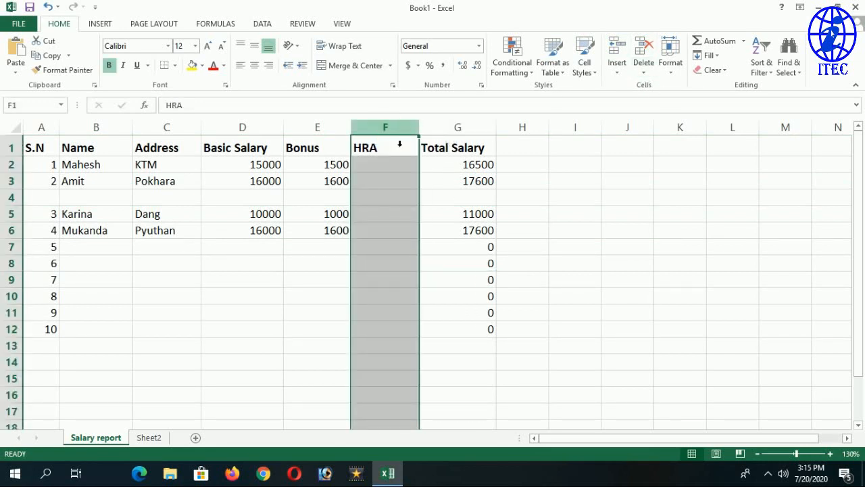
click(644, 48)
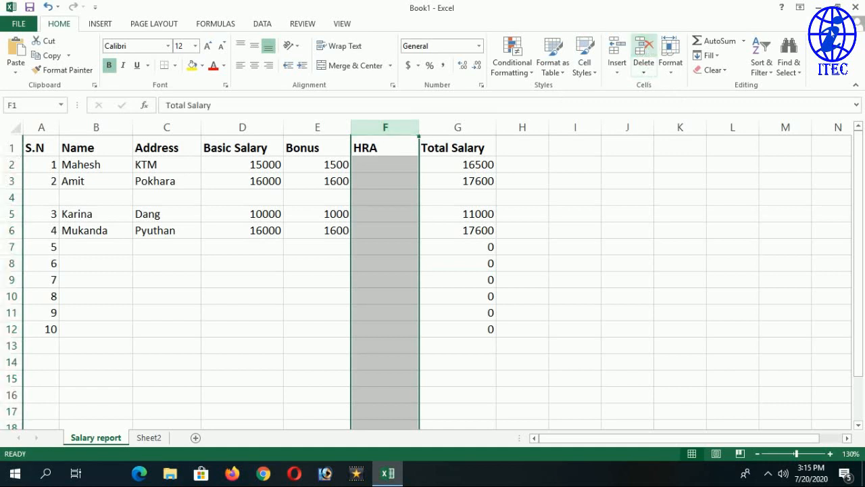
Step: Insert another blank sheet row at row 4 and delete both blank rows from the table
click(14, 197)
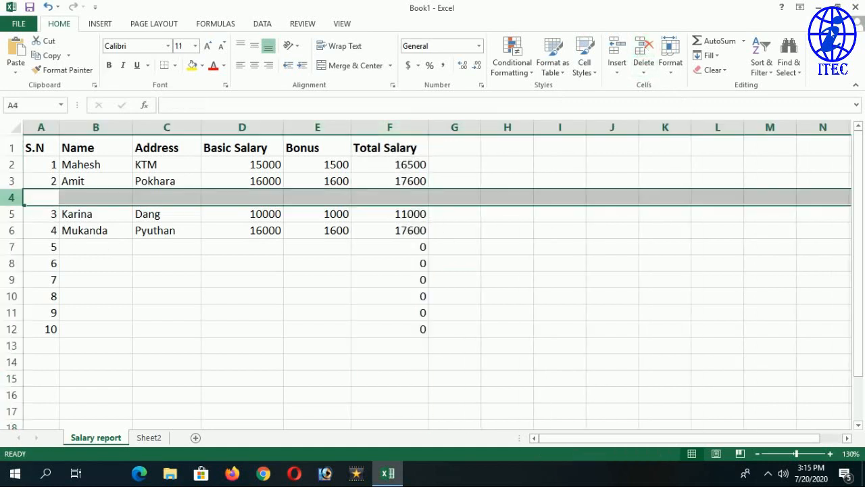
click(617, 70)
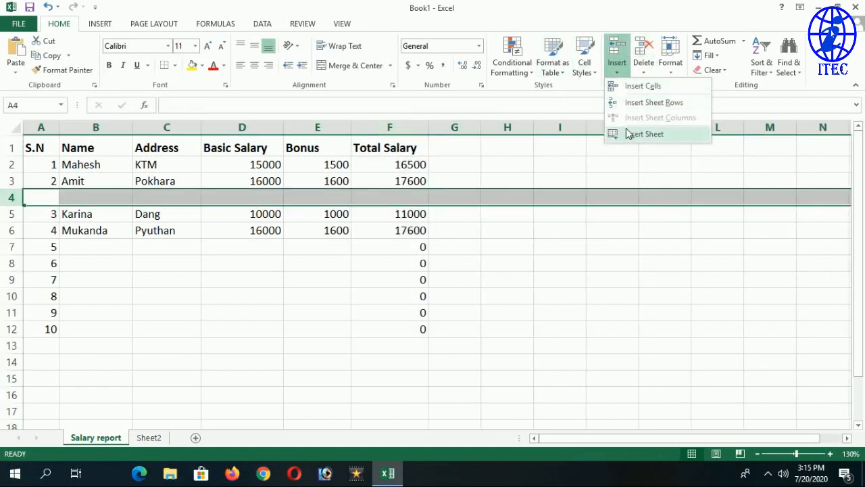
click(629, 103)
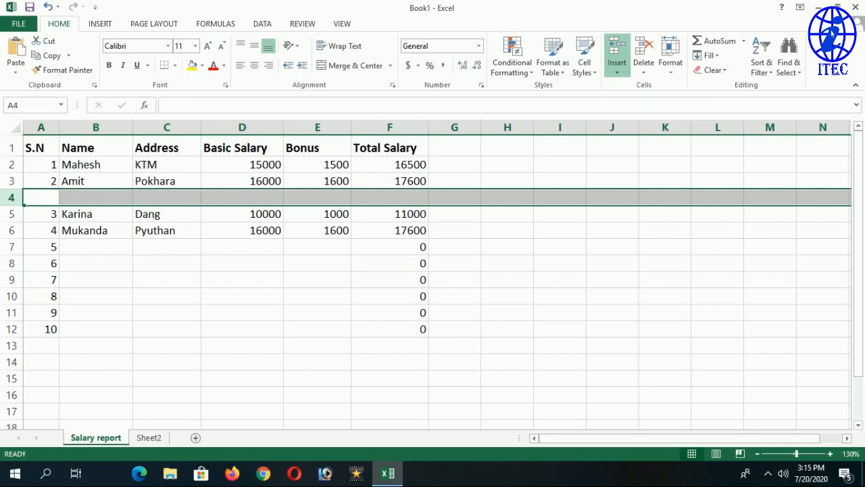
click(642, 67)
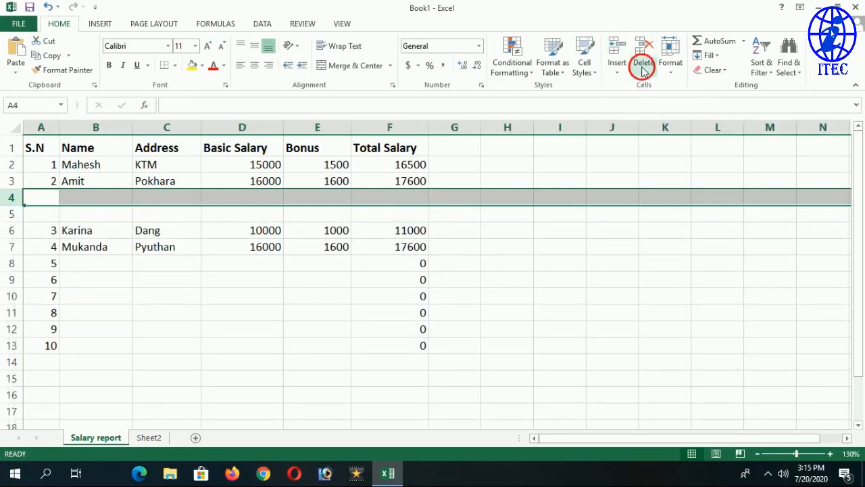
click(650, 104)
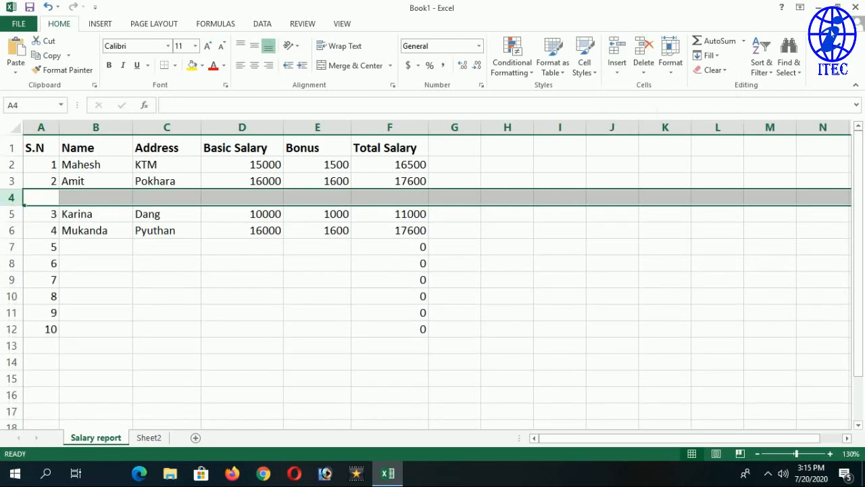
click(643, 67)
click(650, 104)
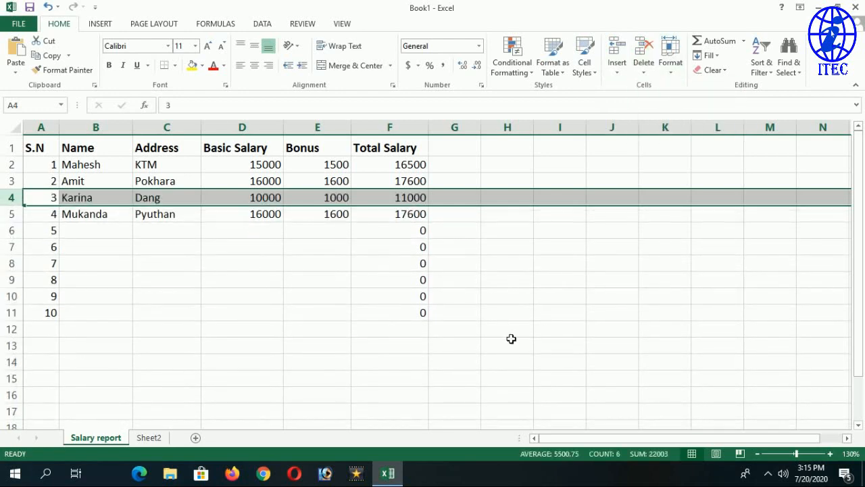
Step: Set the Salary report worksheet's zoom to 142% and switch to Sheet2
click(363, 295)
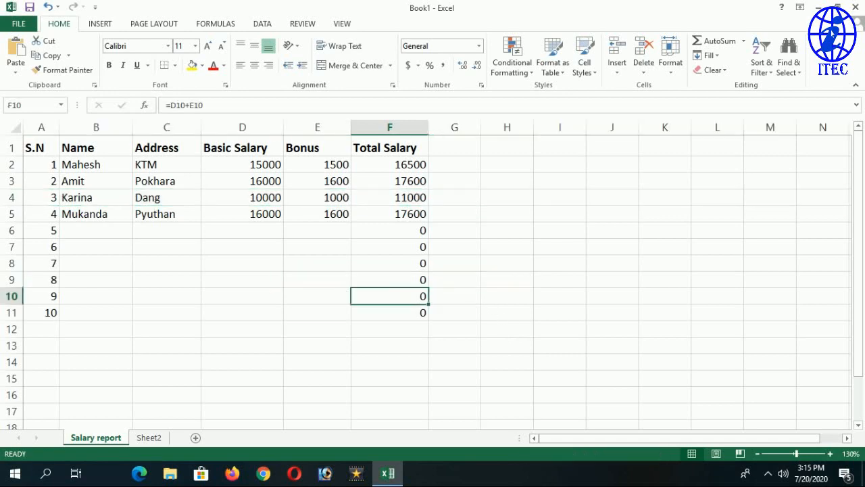
mouse_move(797, 457)
mouse_down()
mouse_move(789, 457)
mouse_move(821, 463)
mouse_move(792, 458)
mouse_up()
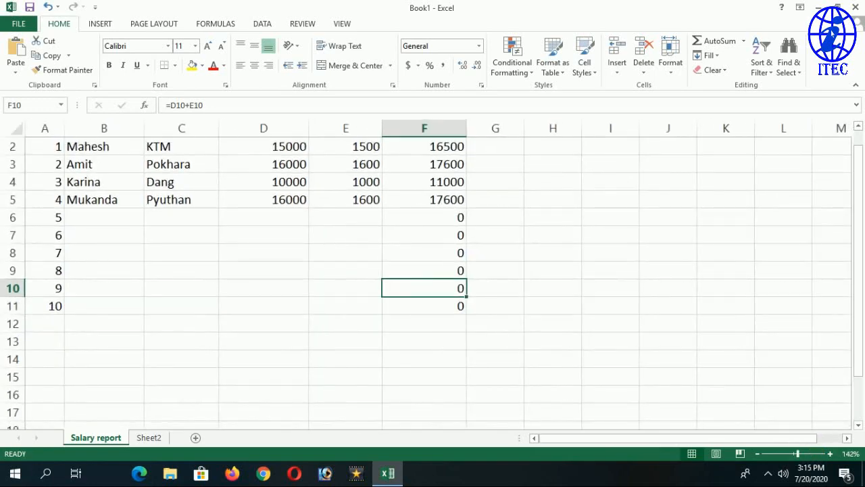
scroll(483, 334, up, 1)
click(149, 439)
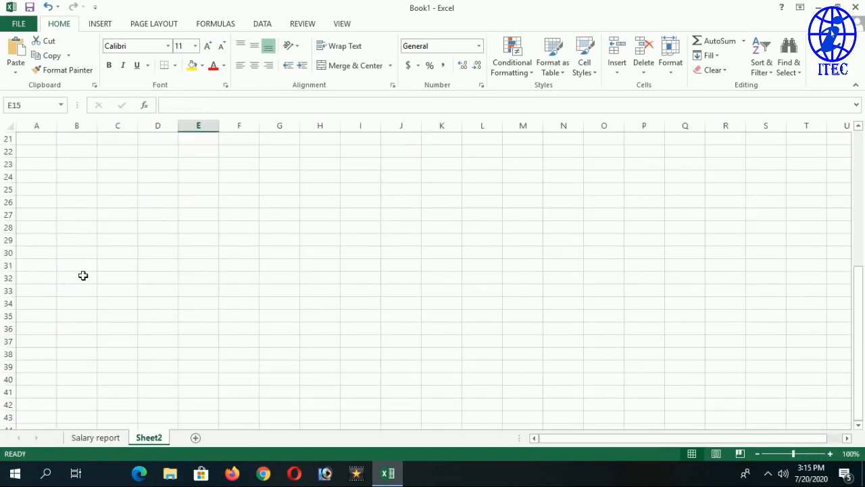
Step: Select cell A1 on Sheet2 and return to the Salary report worksheet
scroll(74, 257, up, 7)
click(31, 152)
click(32, 136)
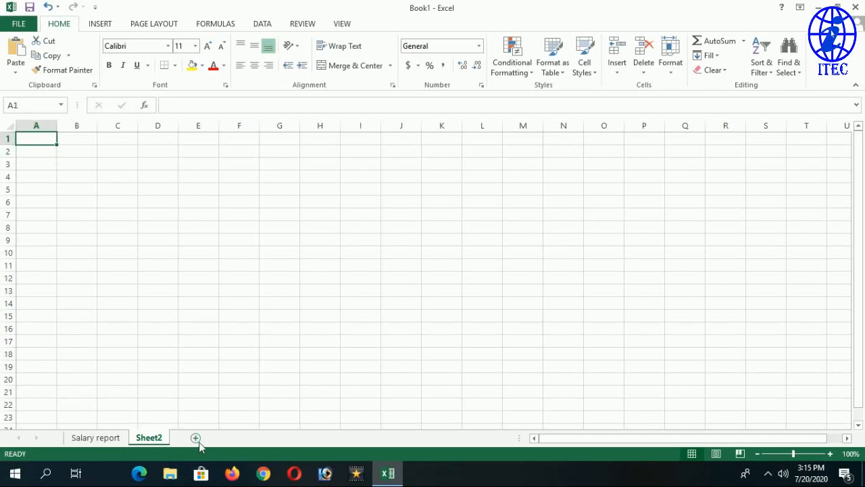
click(615, 67)
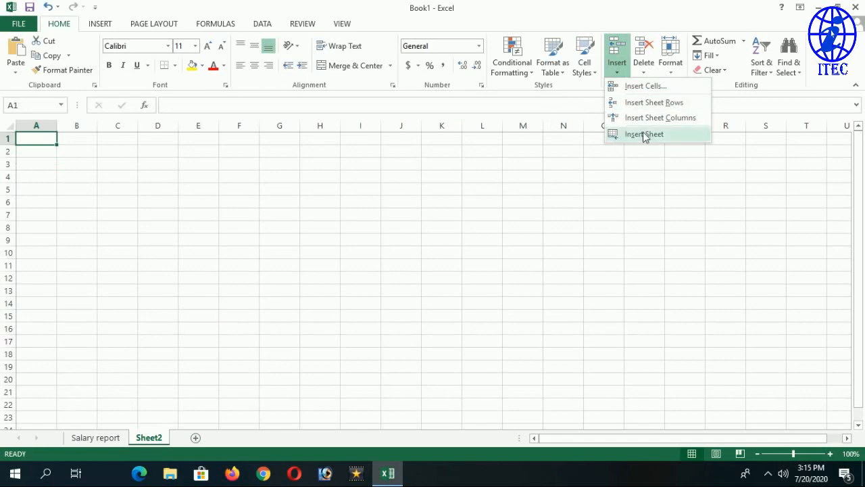
click(93, 439)
click(93, 438)
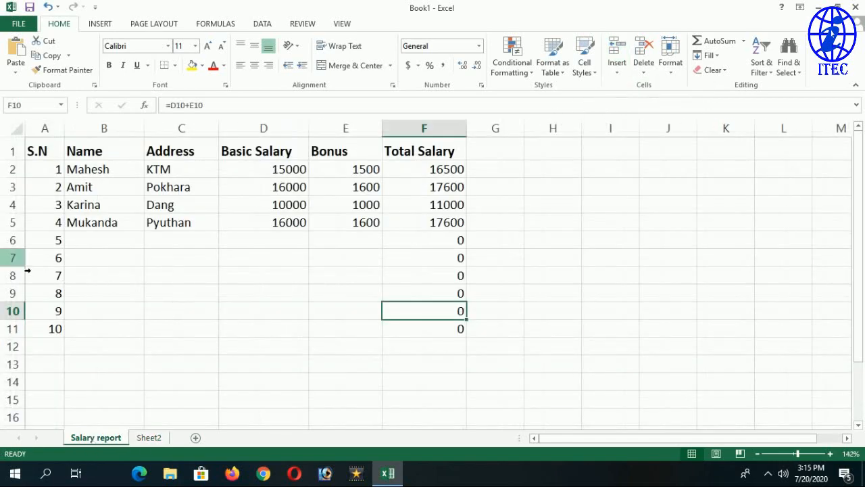
Step: Insert a blank sheet row at row 7 of the salary table and delete that row again
click(12, 258)
click(623, 71)
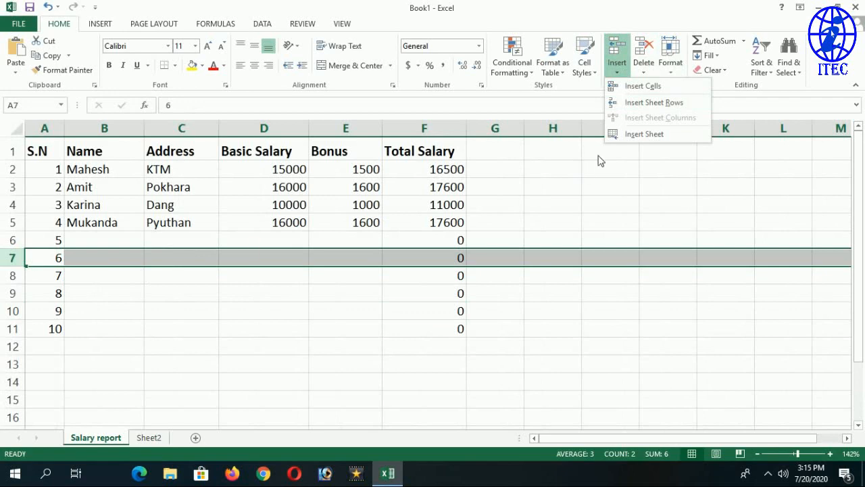
click(653, 102)
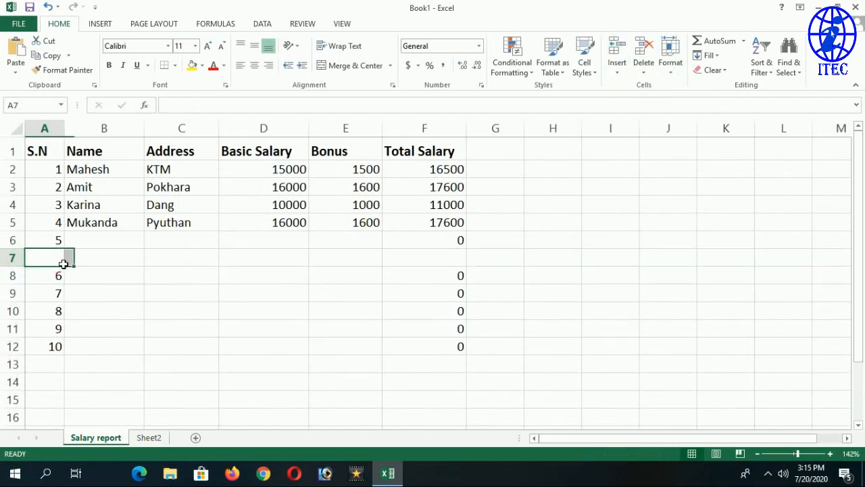
click(13, 258)
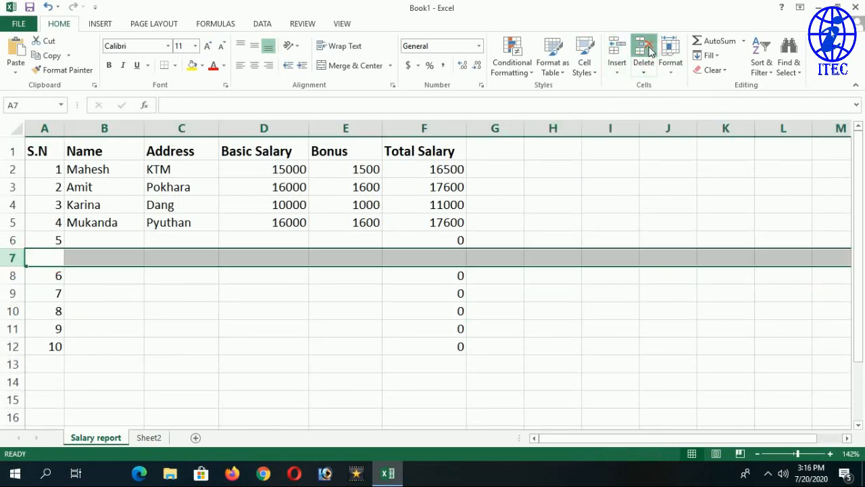
click(649, 52)
click(477, 272)
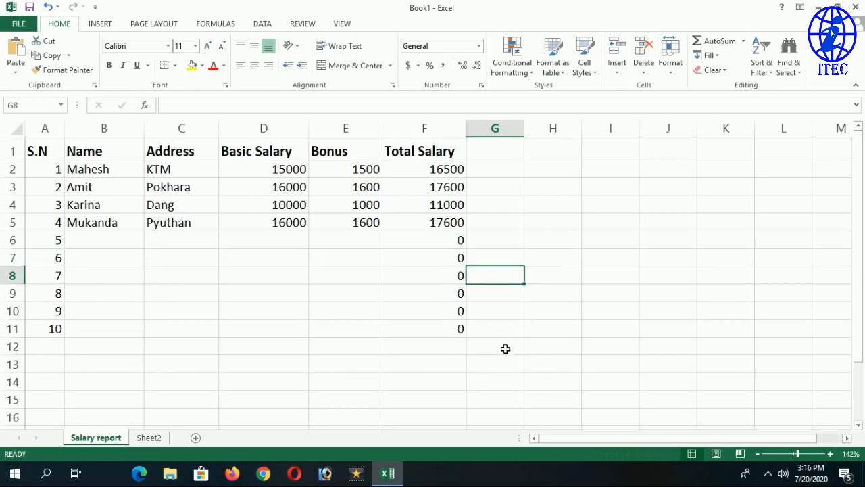
Step: Undo a trial insertion of blank rows at rows 6 to 11 and delete the unused rows 6 to 11 below the fourth record
drag(505, 335, 268, 303)
drag(39, 277, 24, 252)
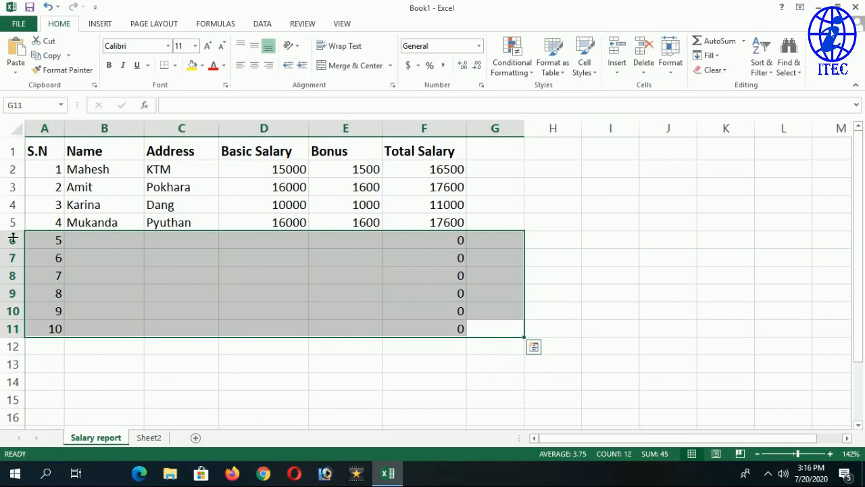
drag(11, 241, 11, 328)
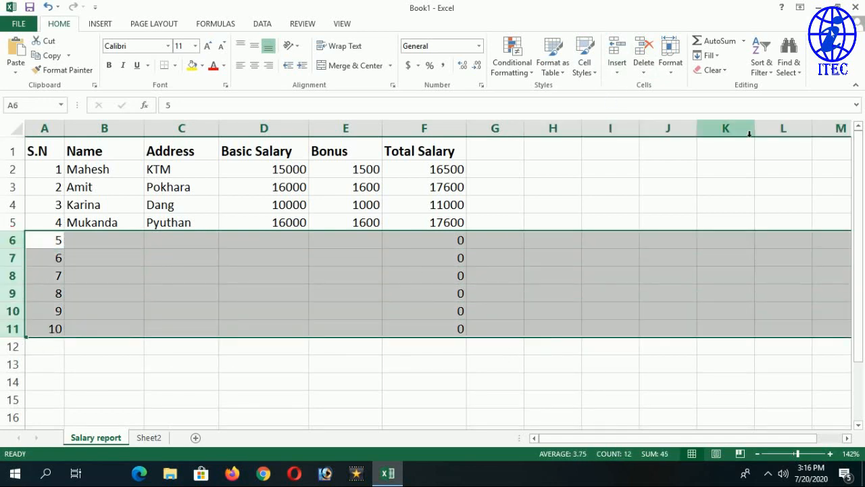
click(619, 52)
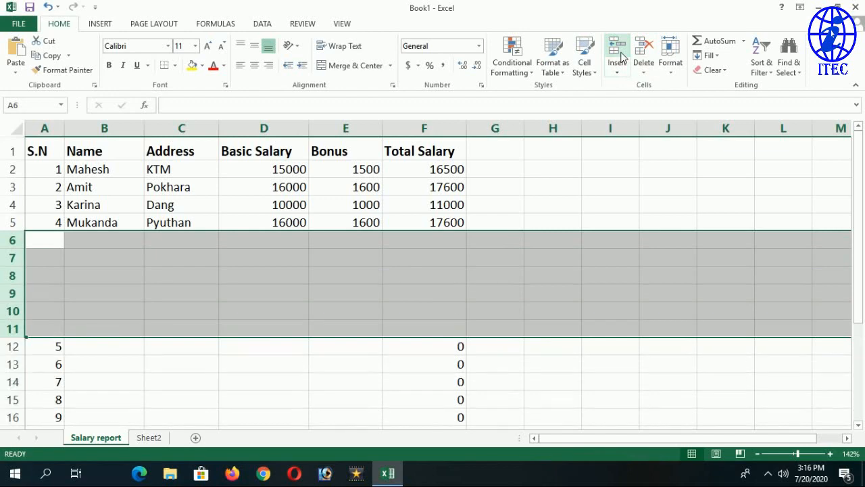
key(ctrl+z)
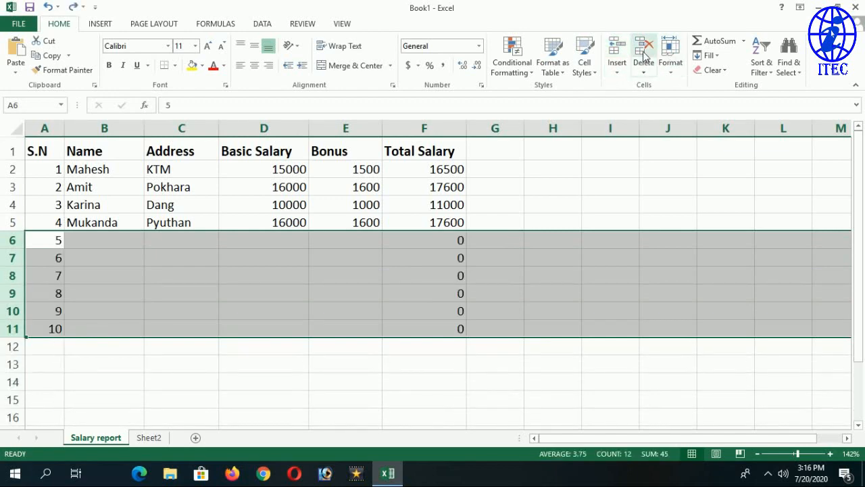
click(644, 53)
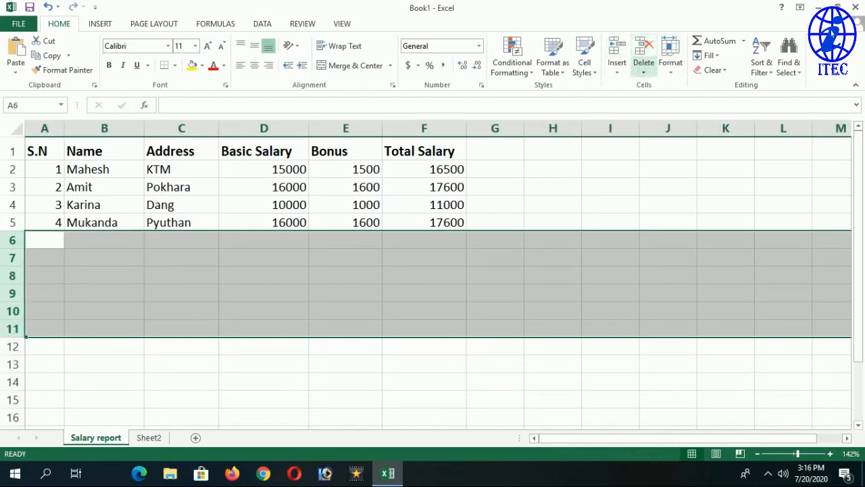
click(486, 312)
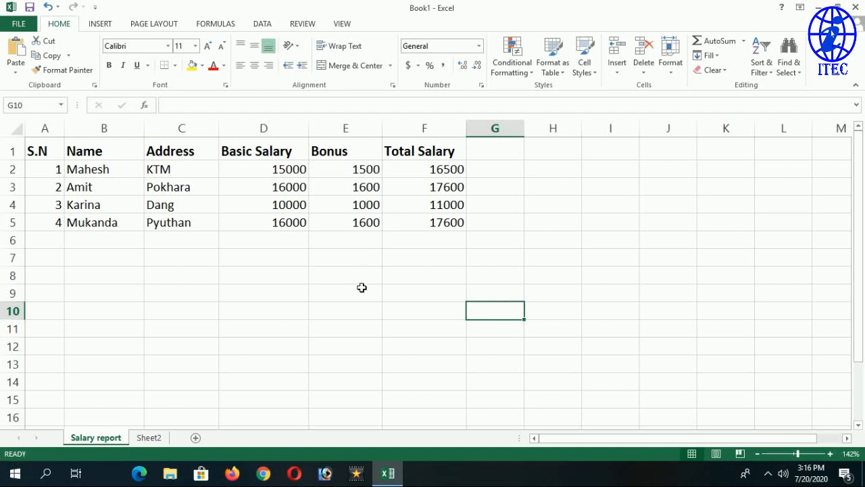
click(378, 208)
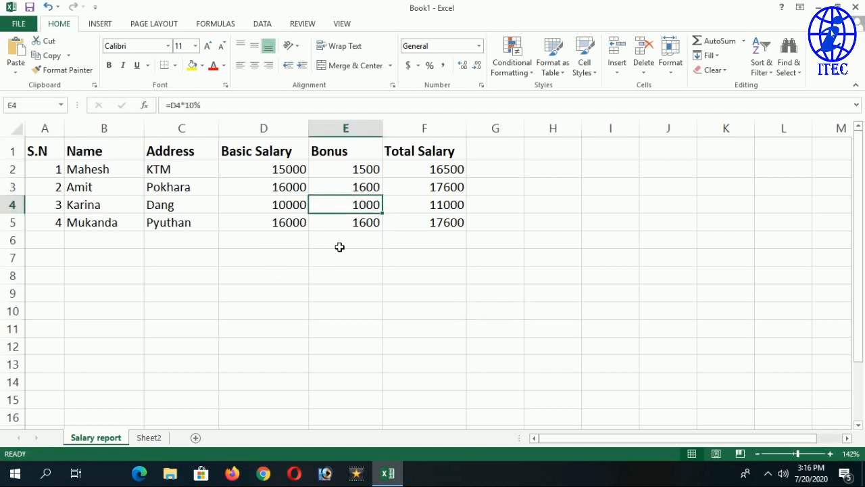
click(440, 219)
key(shift+Up)
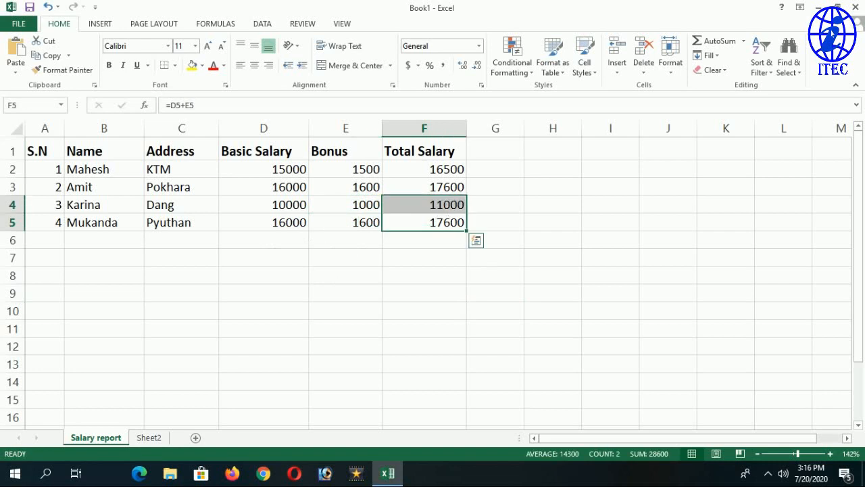
click(381, 190)
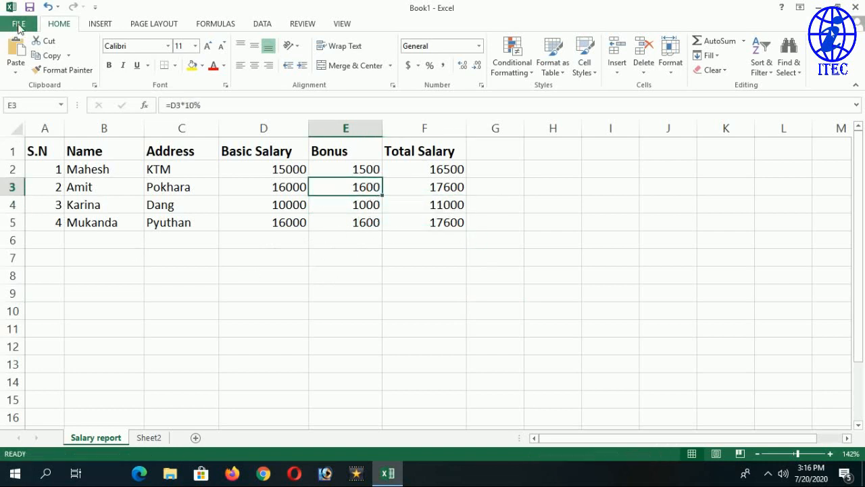
Step: Start saving the workbook to the computer and browse to Local Disk (E:) as the location
click(20, 24)
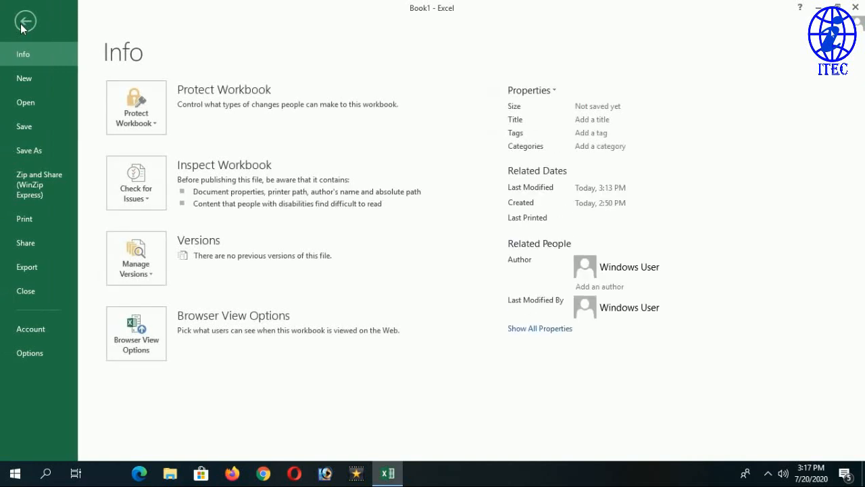
click(29, 129)
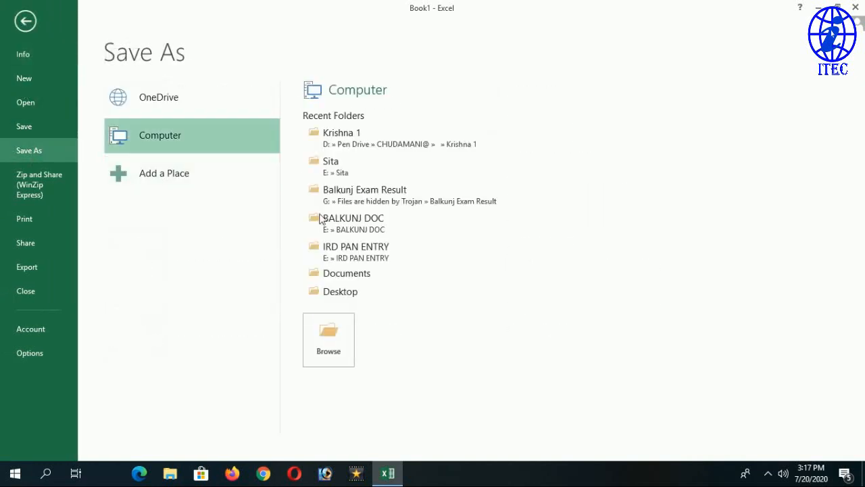
click(332, 338)
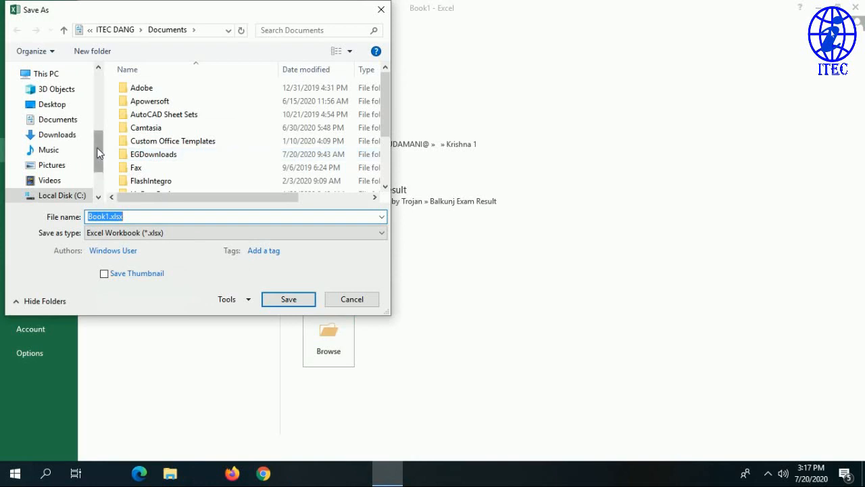
drag(97, 147, 97, 155)
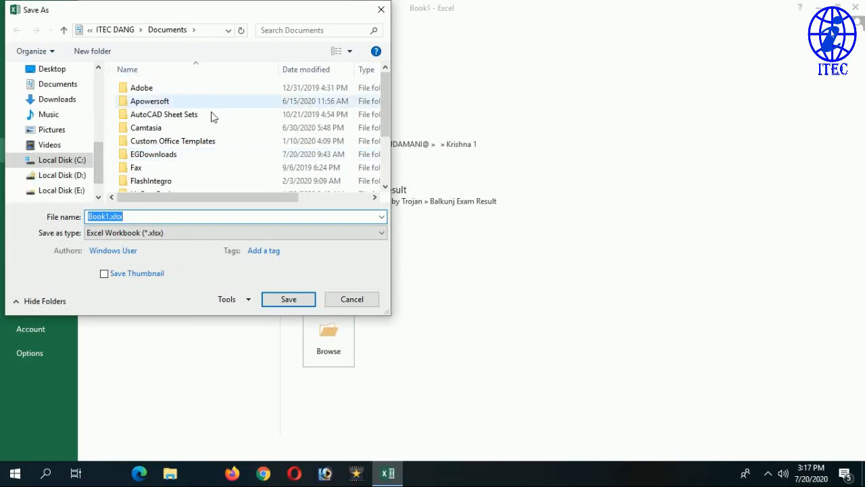
click(45, 193)
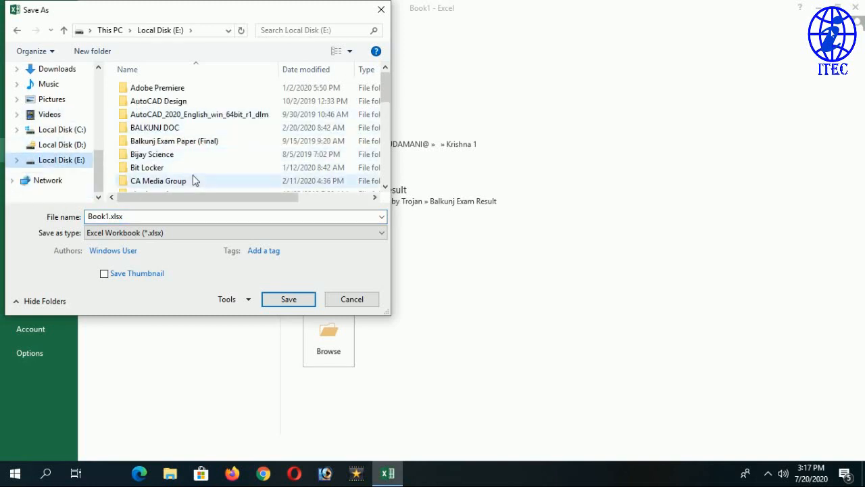
Step: Create a folder named Excel project on Local Disk (E:) and open it as the save location
drag(385, 99, 387, 116)
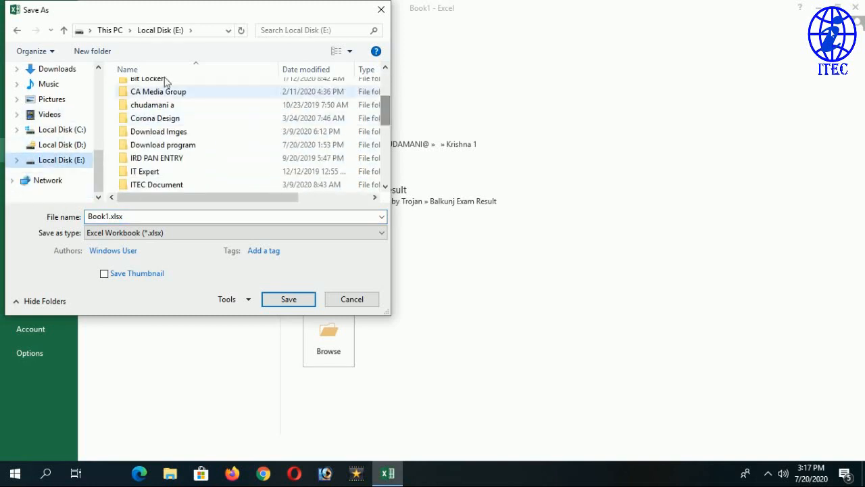
click(97, 53)
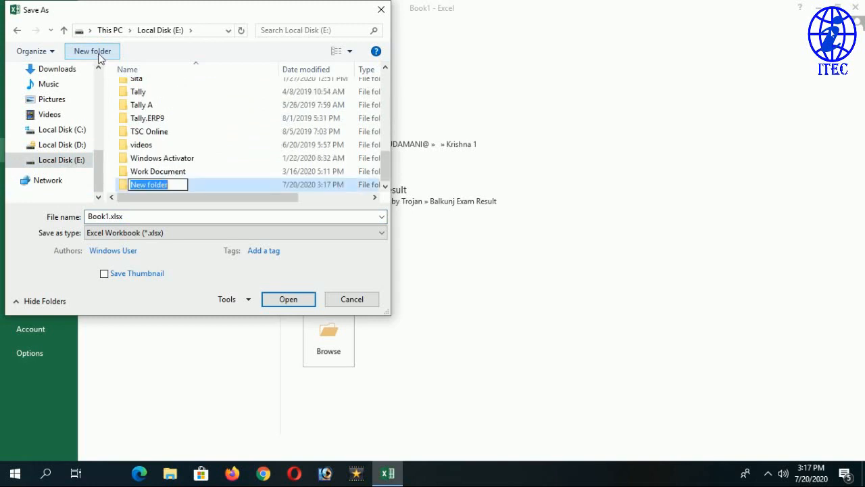
text(Excel )
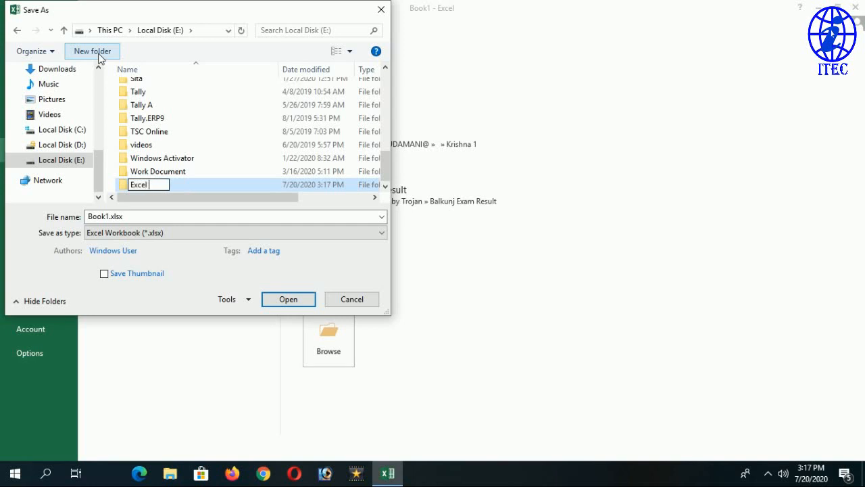
text(project)
key(Return)
key(Return)
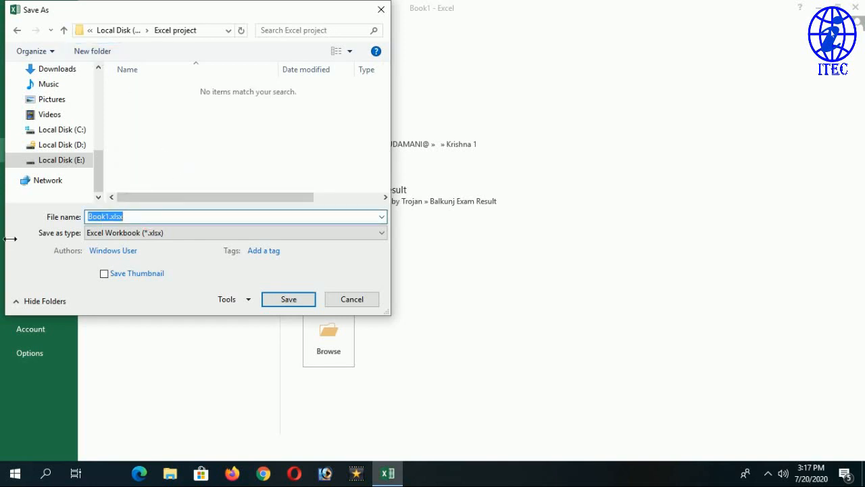
Step: Name the workbook salary report and save it as an Excel Workbook in the Excel project folder
text(salay)
key(BackSpace)
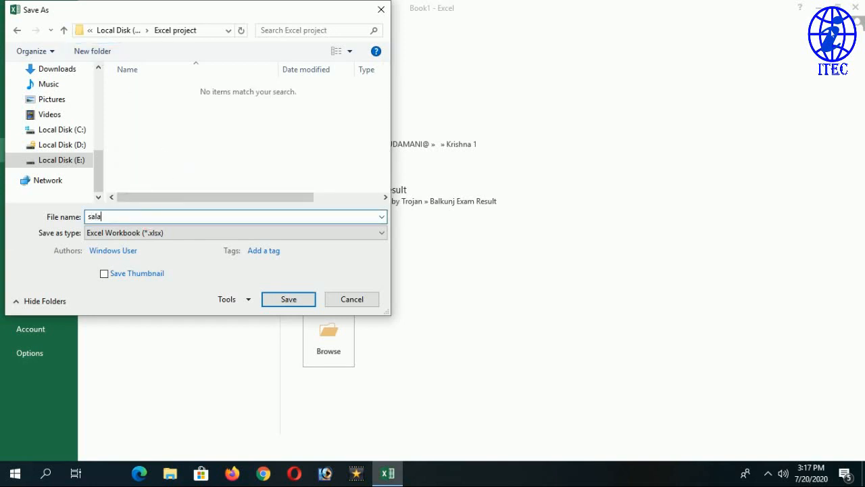
text(ry report)
click(289, 299)
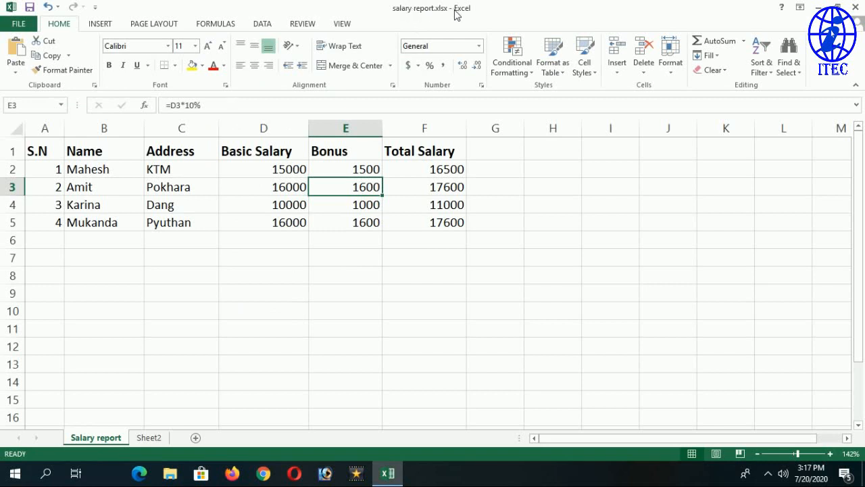
Step: Save the salary report workbook again in its current location
click(180, 239)
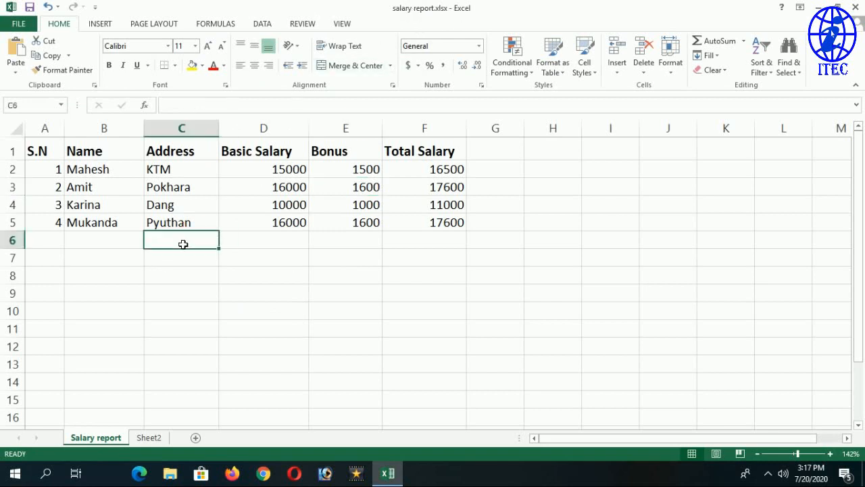
click(260, 191)
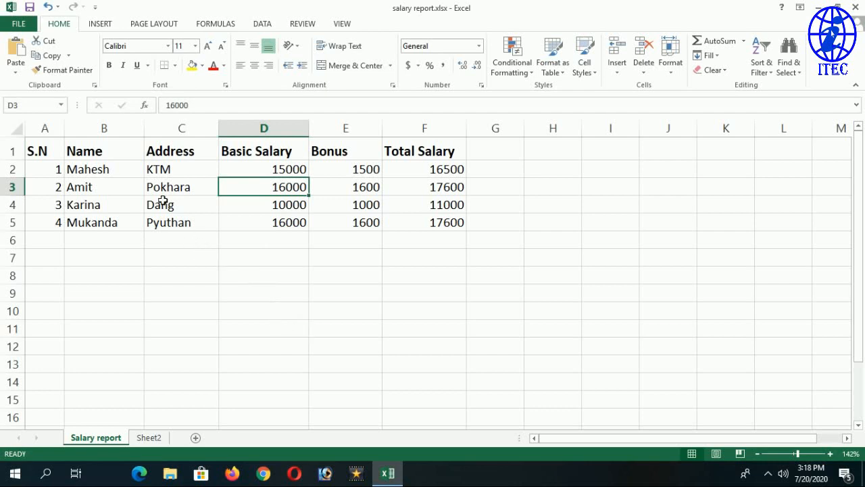
click(21, 23)
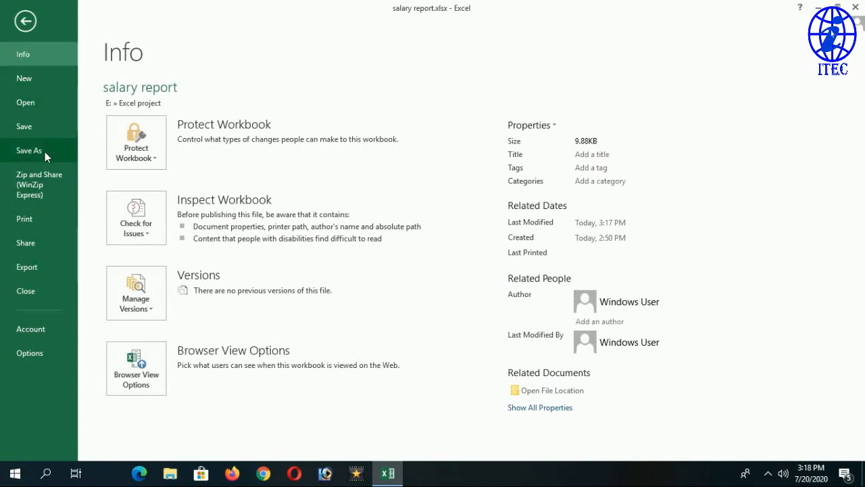
click(27, 103)
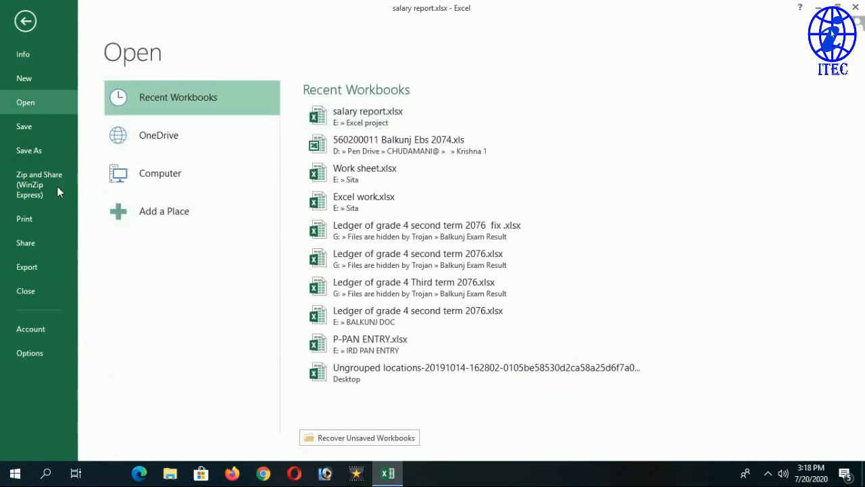
click(31, 128)
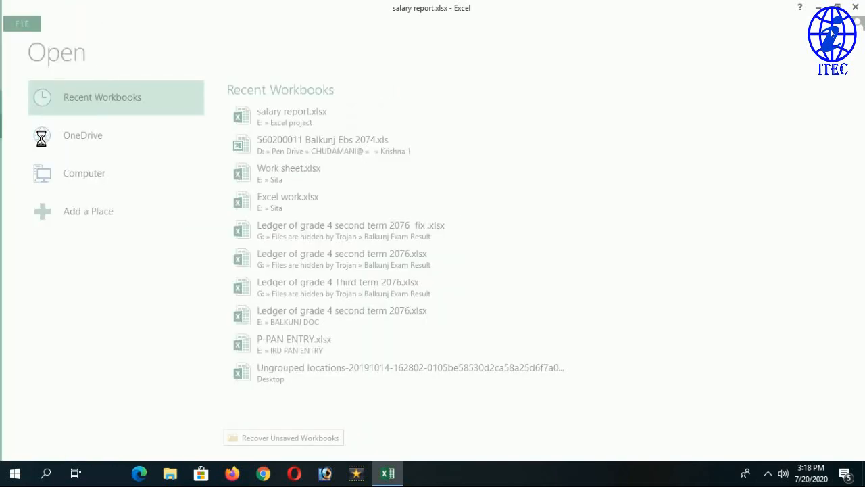
Step: View the Save As locations for the salary report workbook and return to the worksheet
click(32, 27)
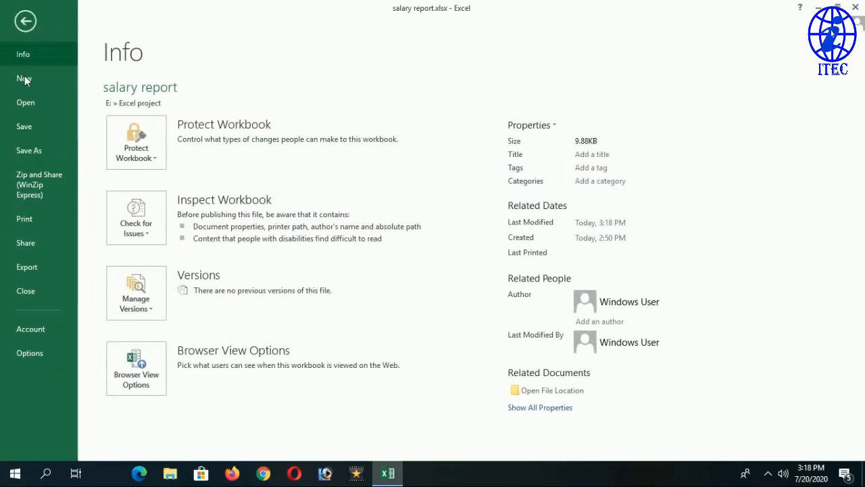
click(29, 151)
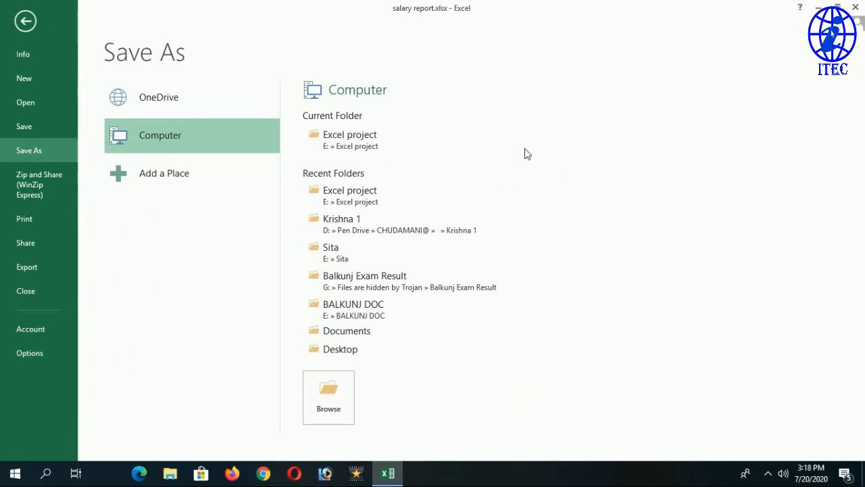
click(24, 21)
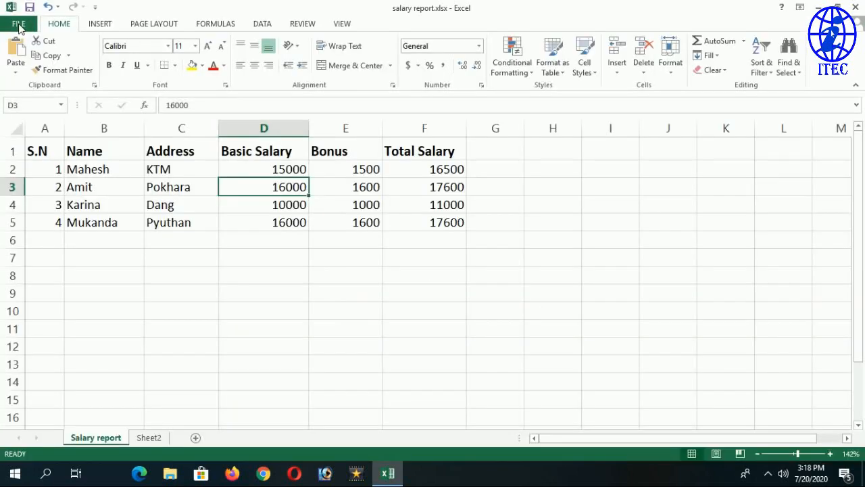
Step: Close the salary report workbook and reopen salary report.xlsx from the recent workbooks
click(18, 24)
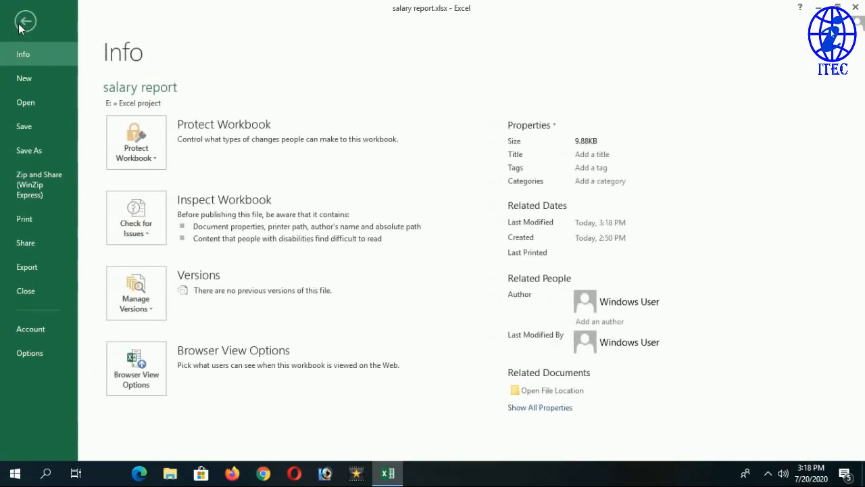
click(25, 294)
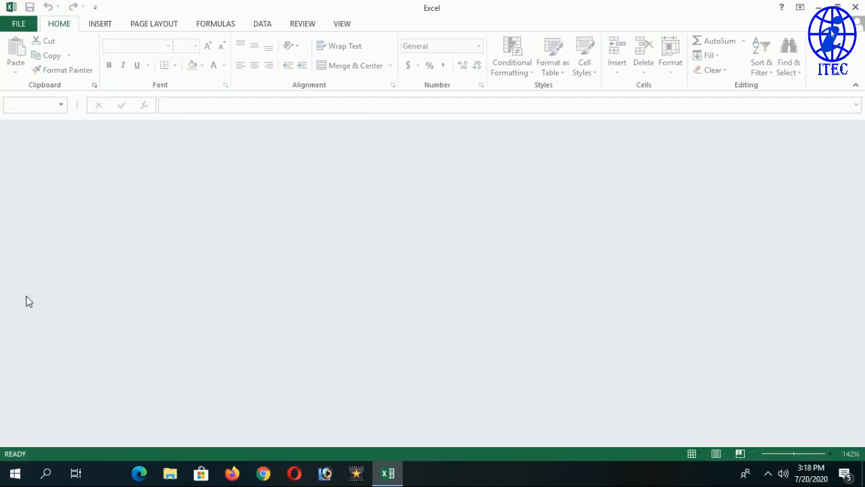
click(19, 24)
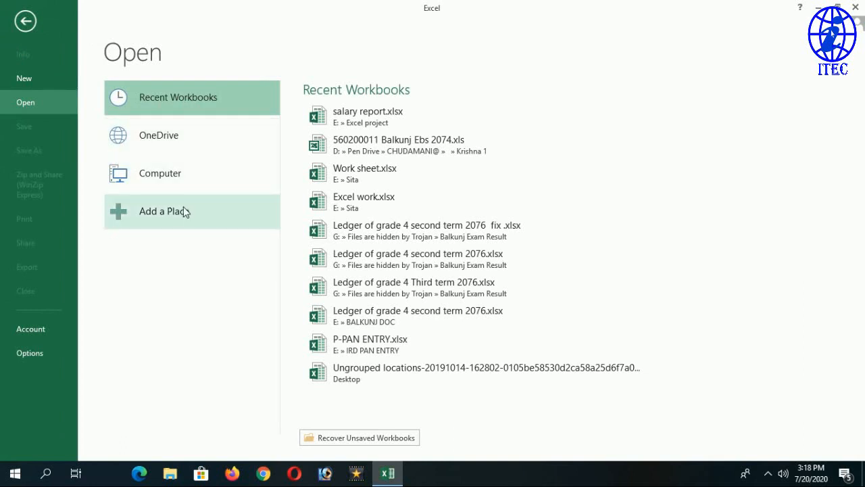
click(350, 119)
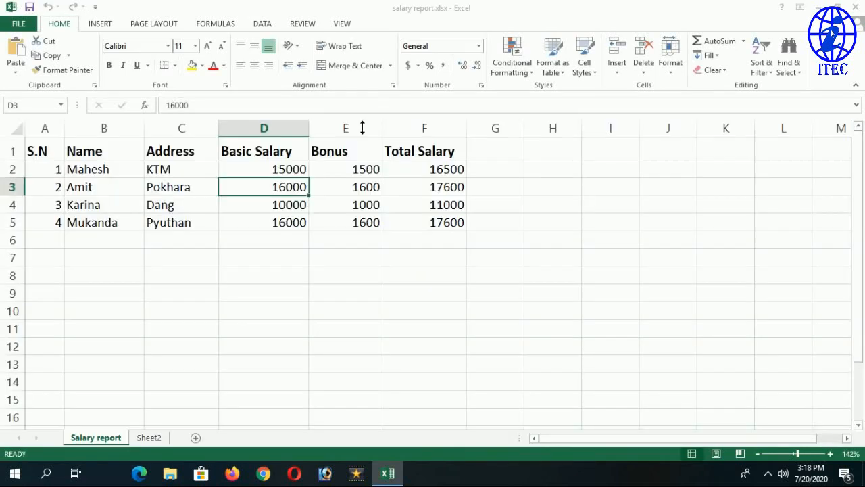
click(357, 238)
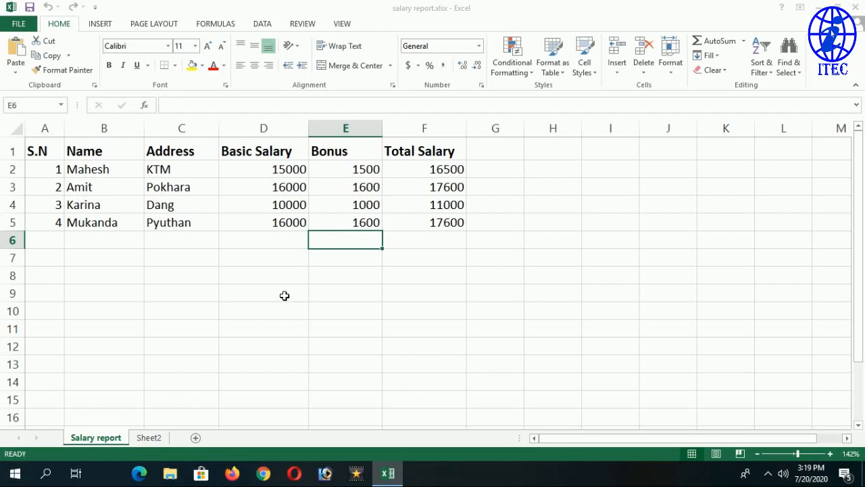
click(414, 293)
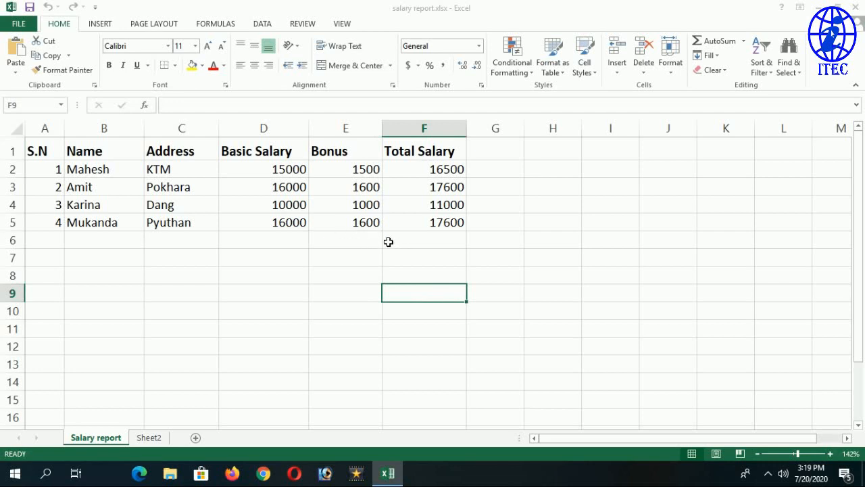
scroll(351, 237, down, 2)
scroll(350, 235, up, 2)
click(344, 229)
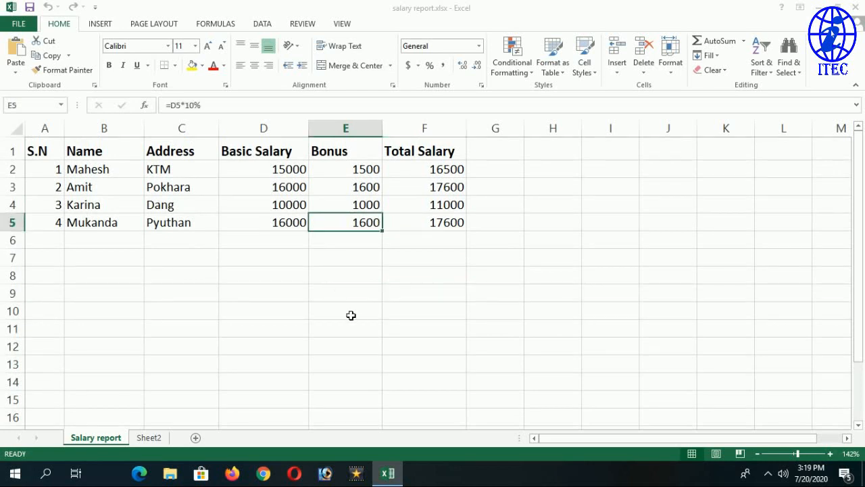
click(360, 278)
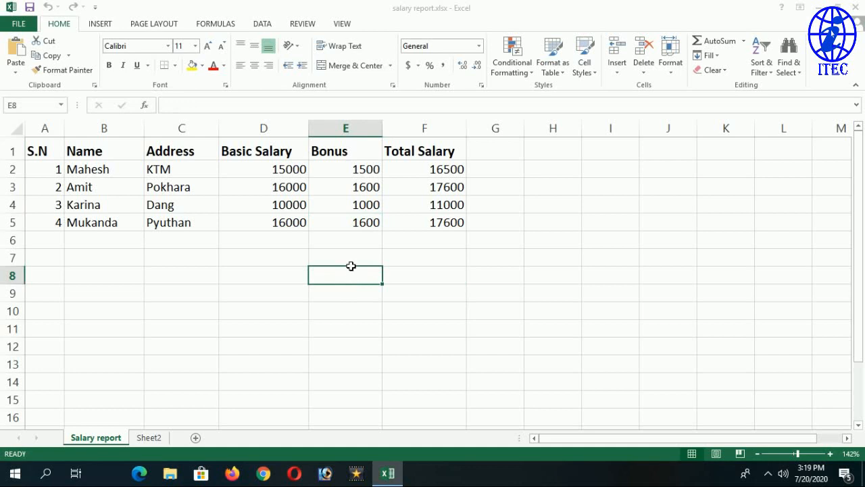
click(291, 205)
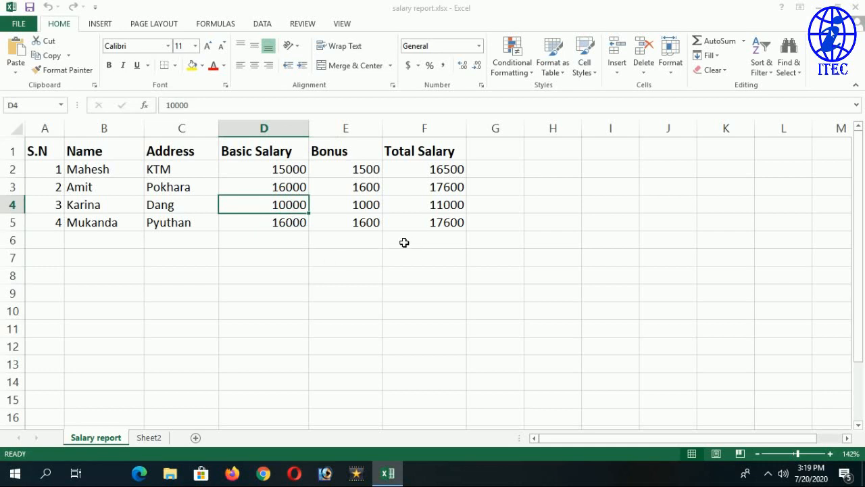